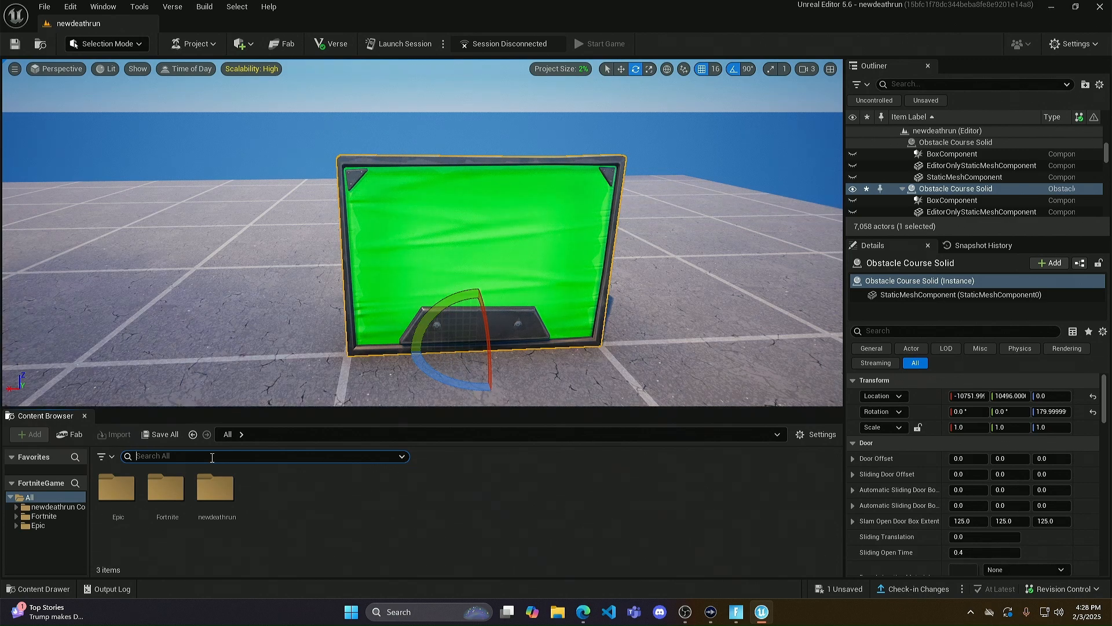
Step: Find the Cube Chocolate prop among the cube assets and place one on the ground beside the green panel
type("cube")
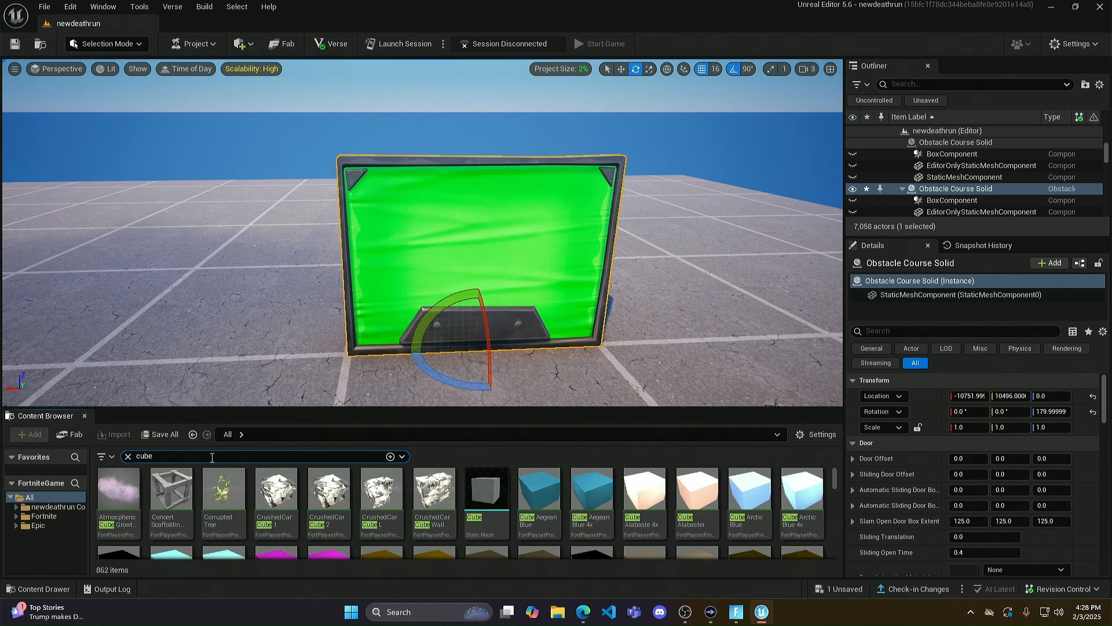
scroll(552, 493, "down", 1)
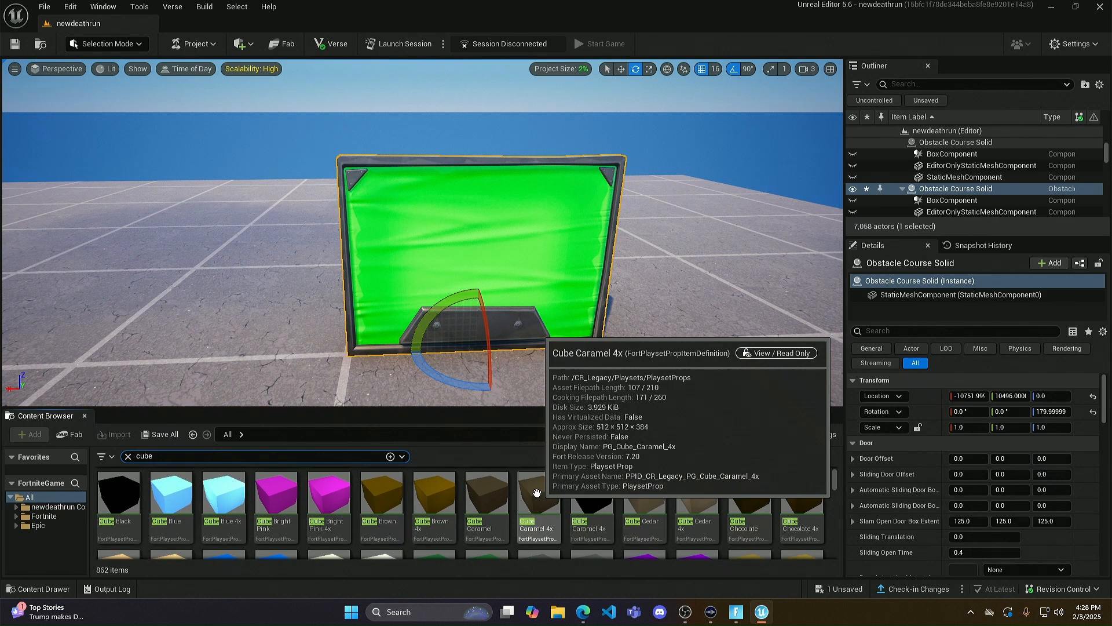
scroll(771, 513, "down", 2)
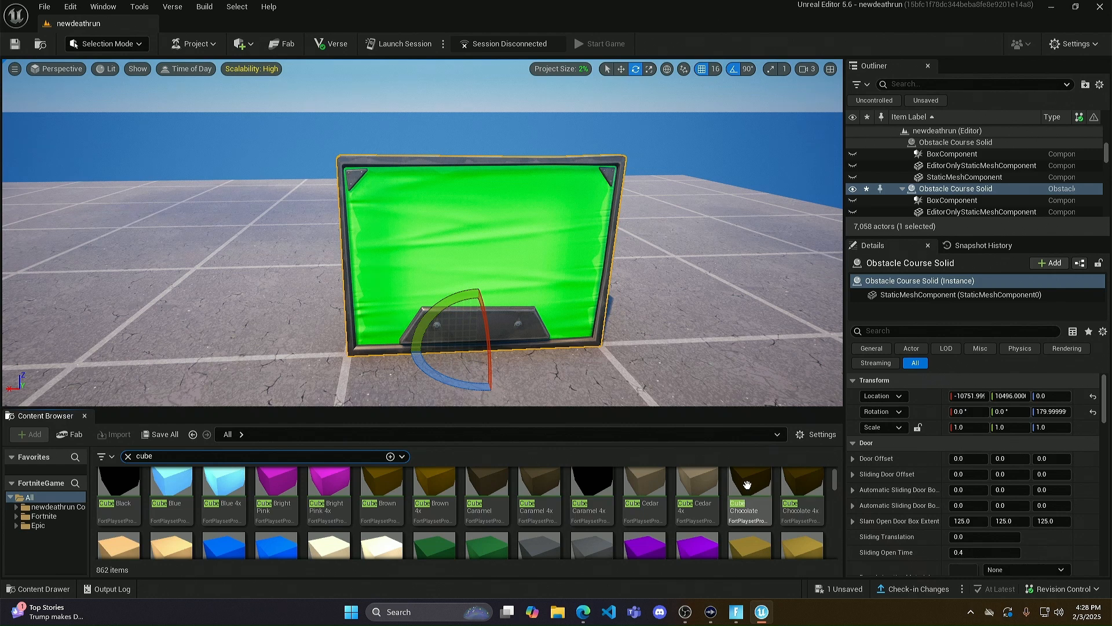
mouse_move(748, 484)
left_click_drag(747, 485, 745, 348)
Step: Copy the Primary texture entry from the chocolate cube's Texture Data
scroll(970, 509, "down", 5)
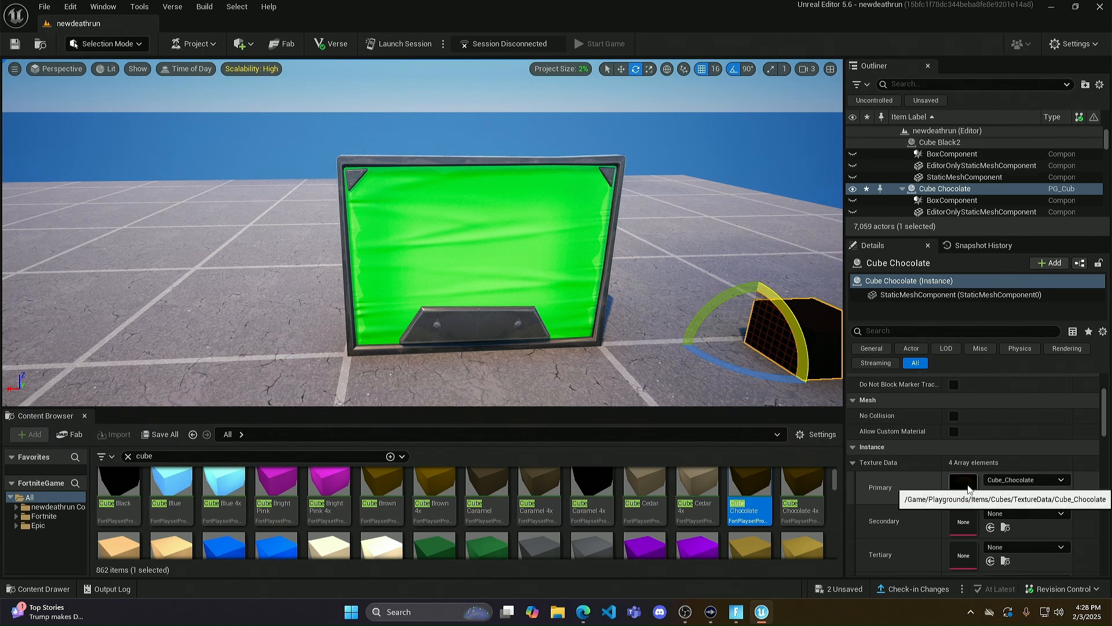
right_click(968, 485)
left_click(1006, 506)
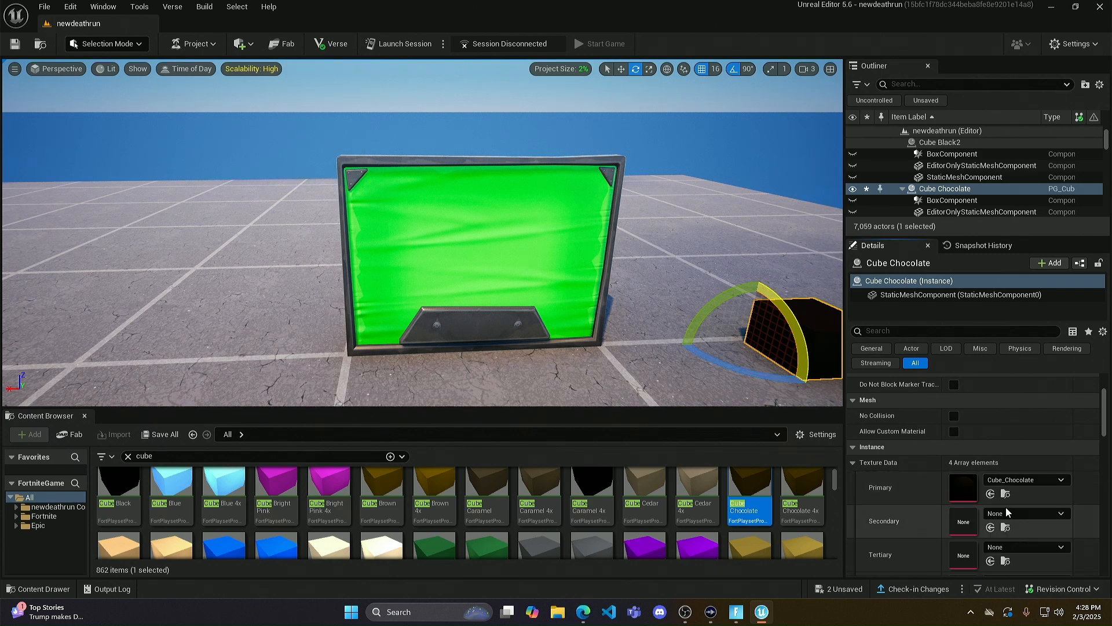
Step: Paste the Cube_Chocolate texture into the Primary Texture Data of the Obstacle Course Solid panel, and delete the chocolate cube
right_click_drag(412, 262, 388, 248)
left_click(390, 247)
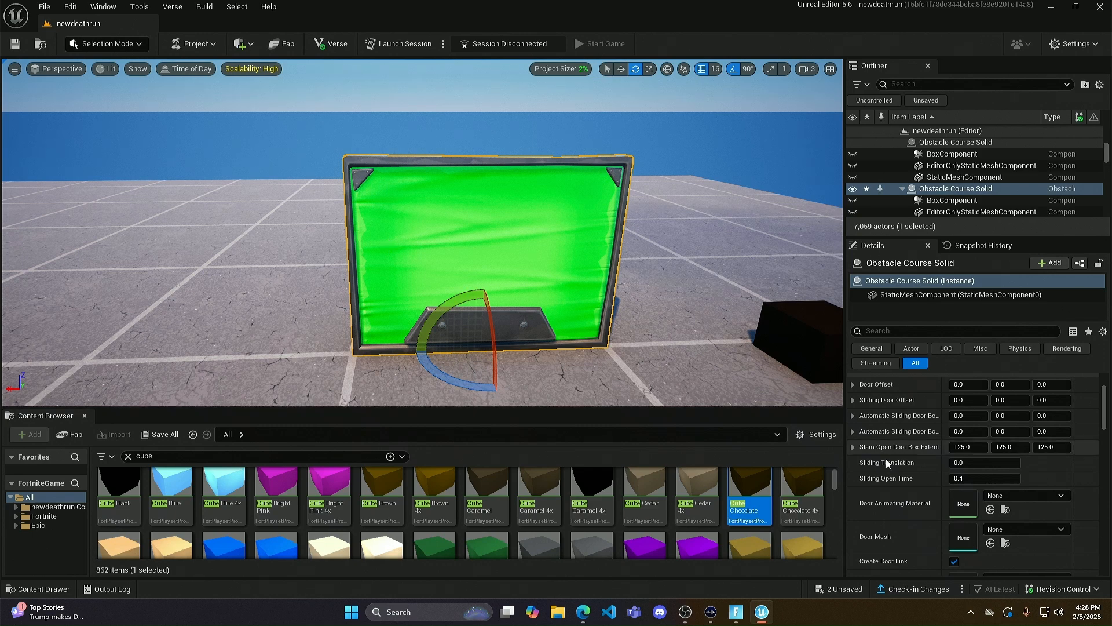
right_click(971, 508)
left_click(1006, 539)
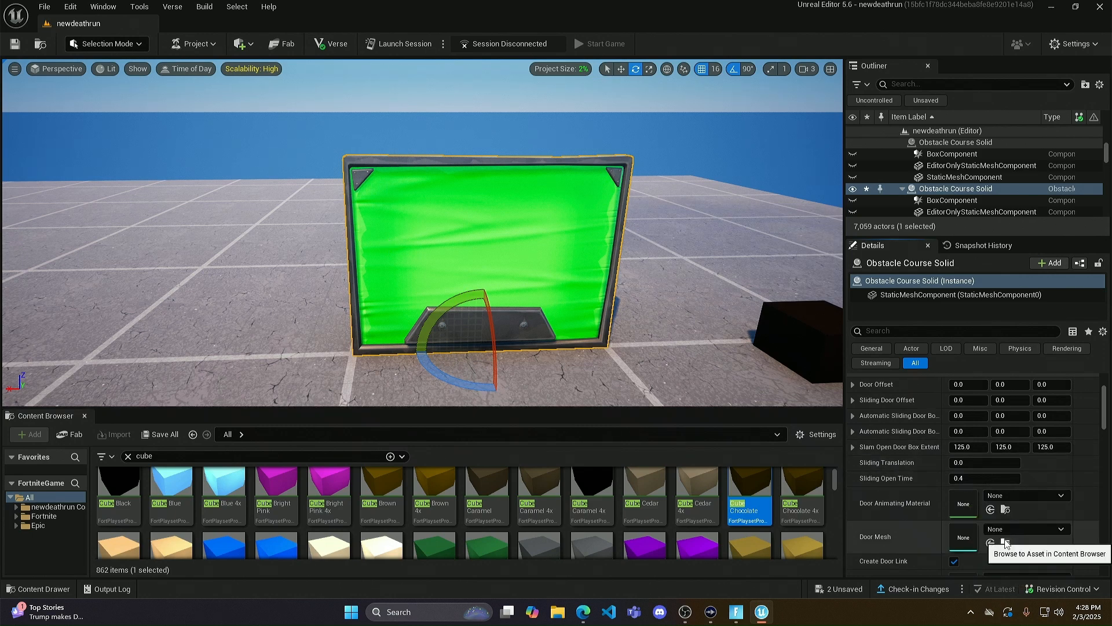
scroll(898, 507, "down", 3)
scroll(900, 507, "down", 8)
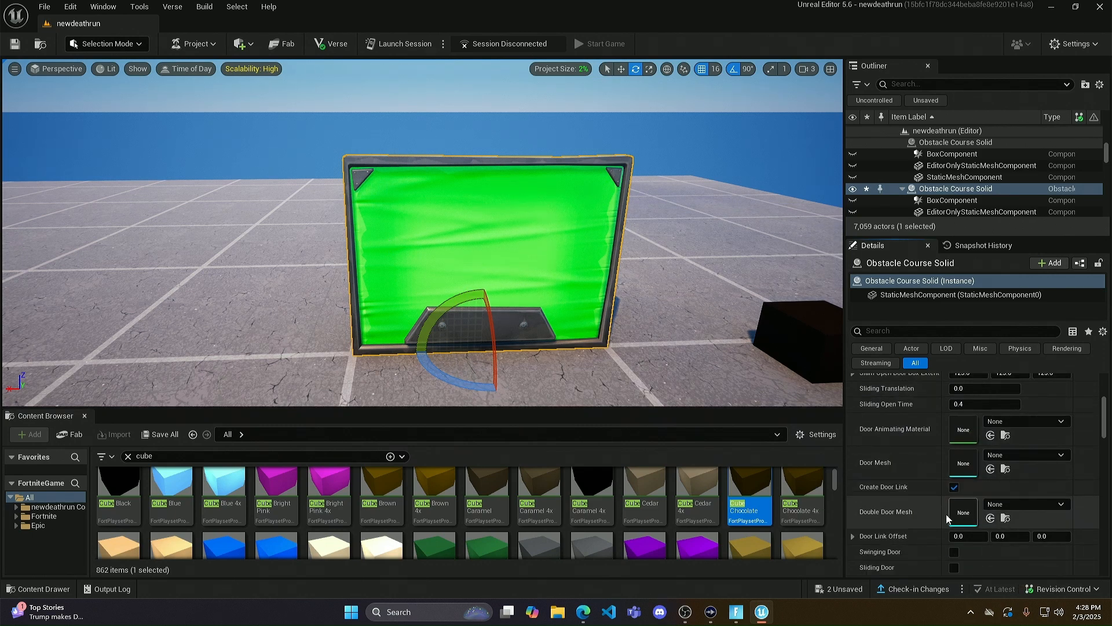
right_click(970, 486)
left_click(996, 523)
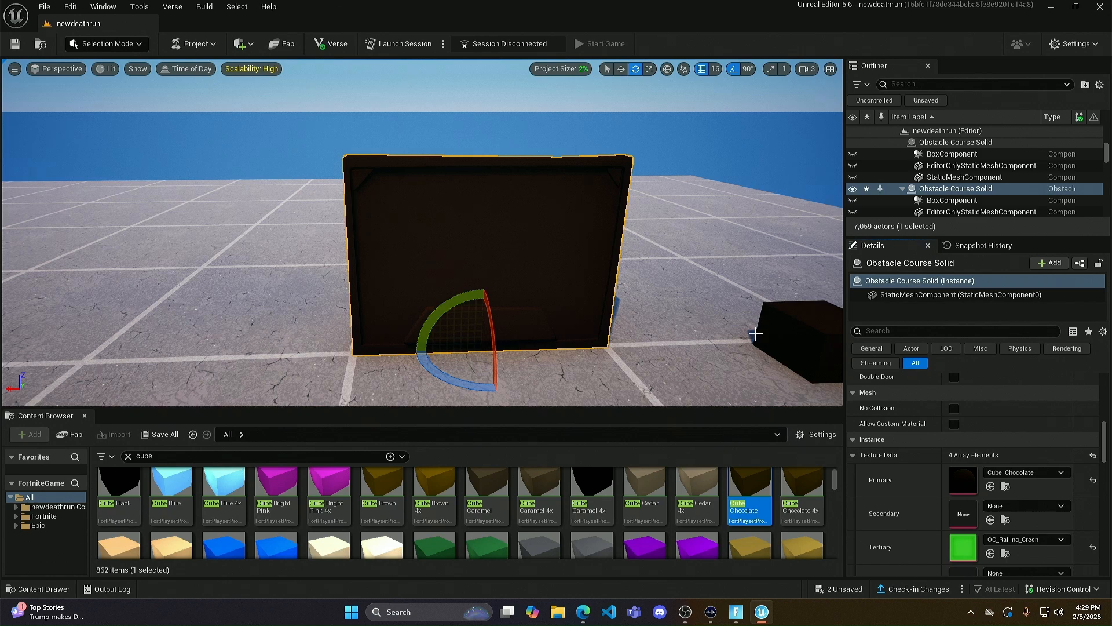
left_click(815, 337)
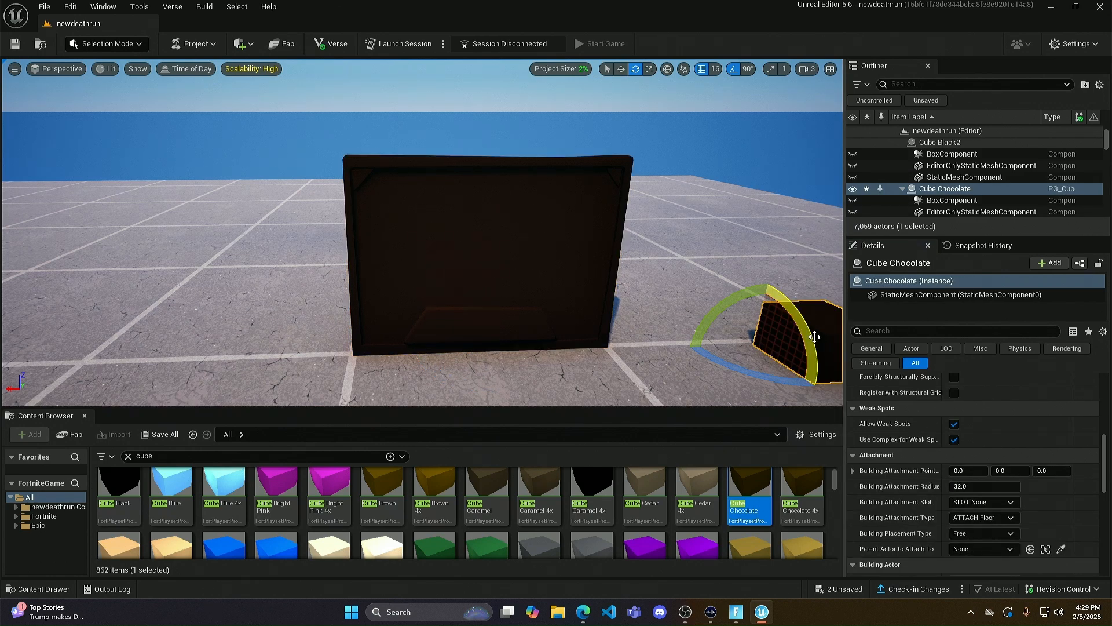
key("Delete")
left_click(168, 456)
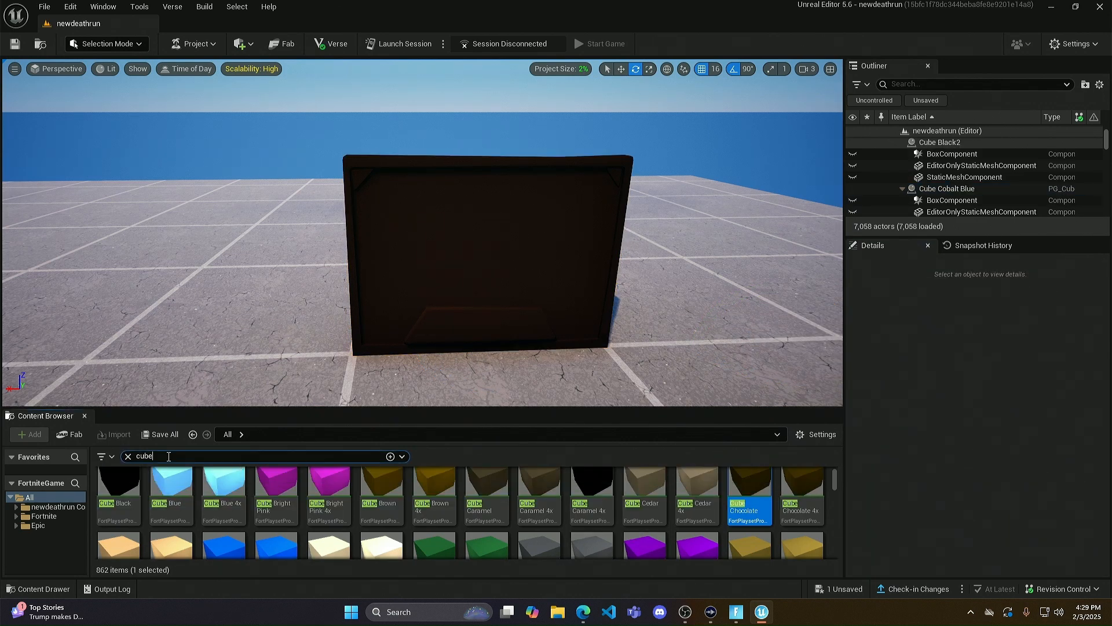
type("metall")
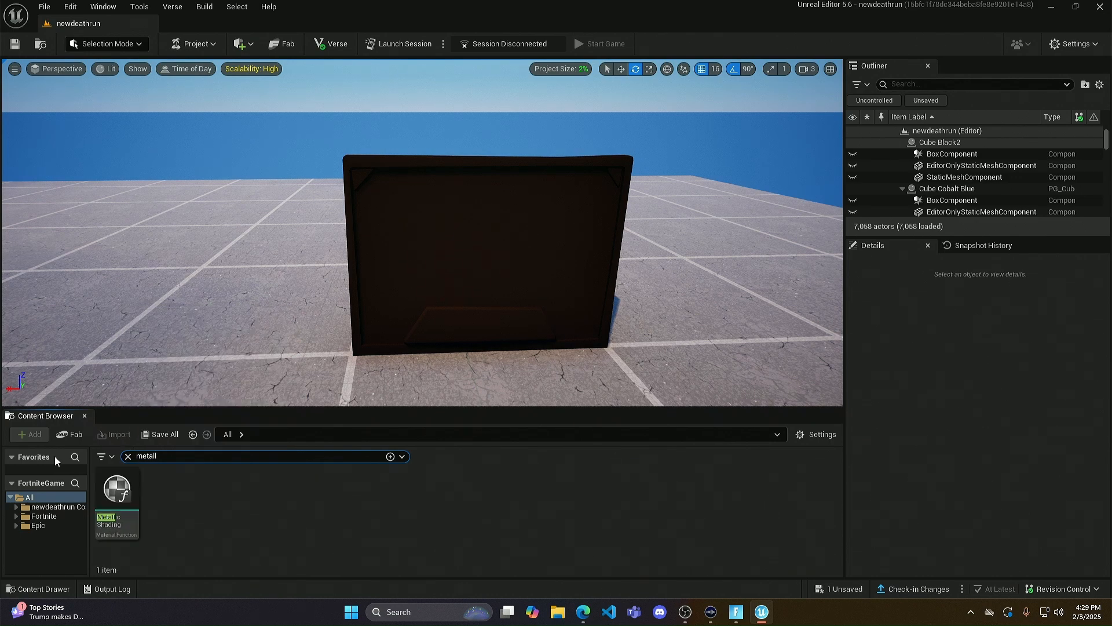
key("BackSpace")
key("BackSpace")
key("BackSpace")
key("BackSpace")
key("BackSpace")
key("BackSpace")
Step: Search the content for silver assets and place a Cube Silver prop on the ground beside the panel
type("silver")
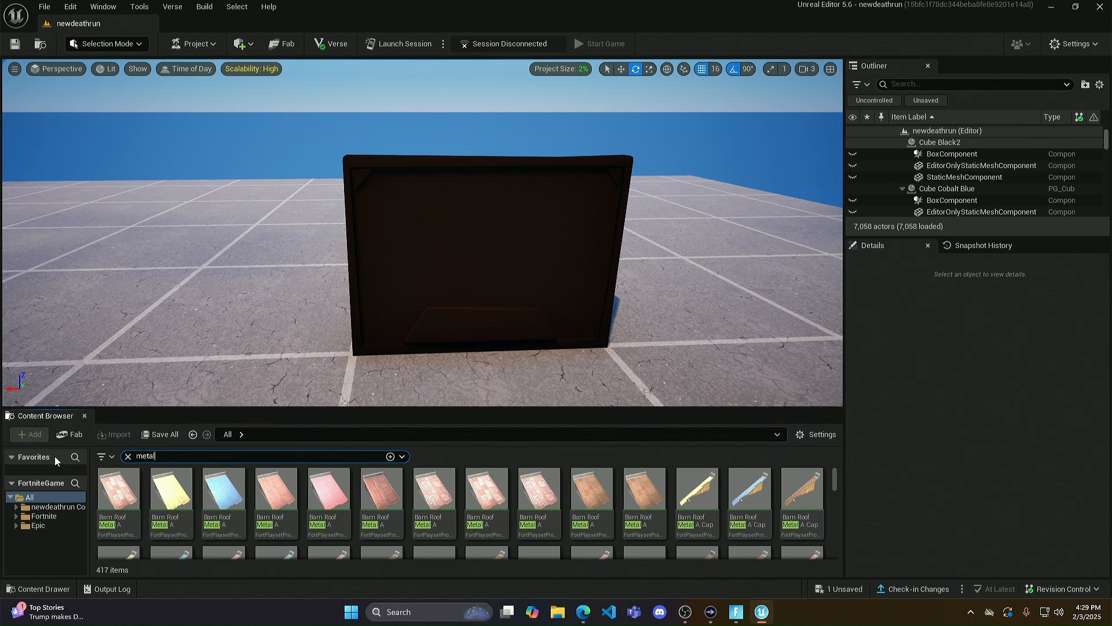
left_click_drag(116, 492, 203, 316)
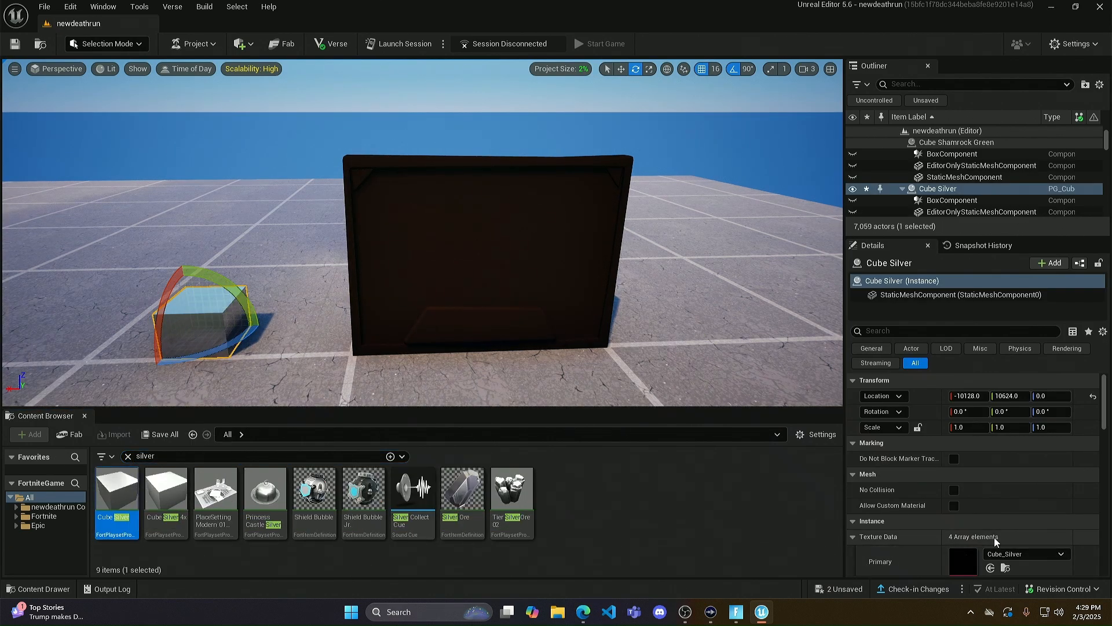
scroll(973, 524, "down", 2)
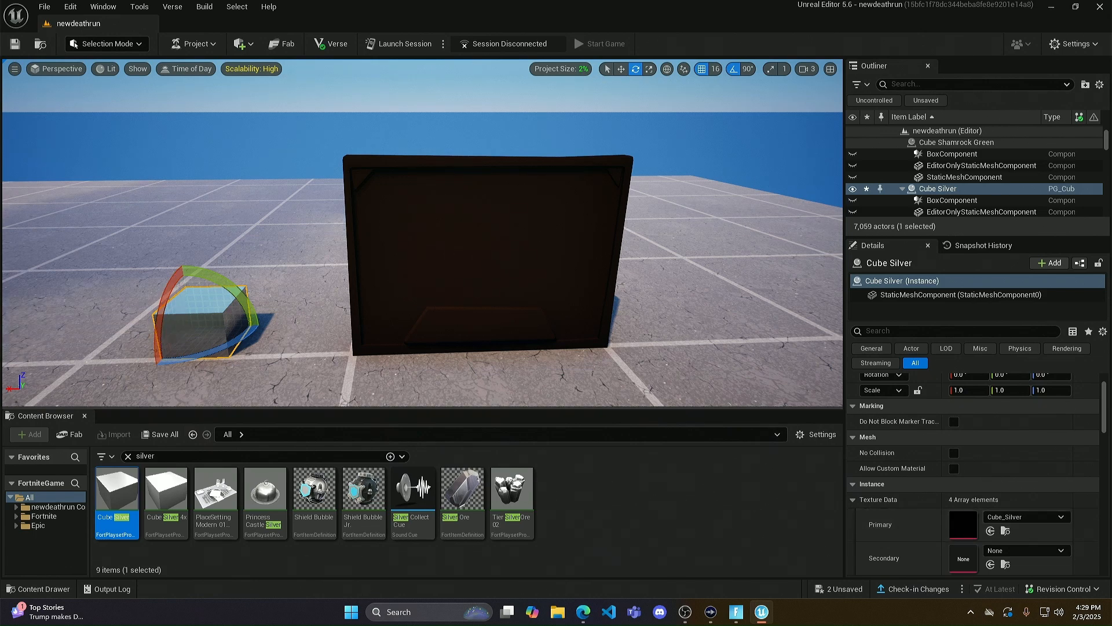
right_click(210, 324)
mouse_move(276, 454)
mouse_move(261, 475)
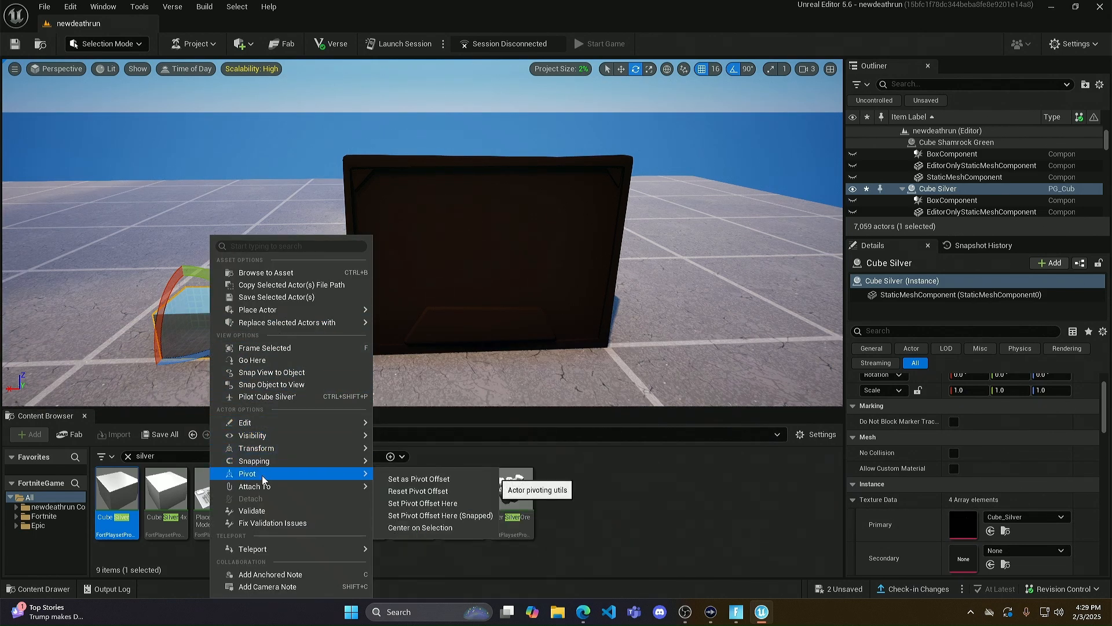
left_click(645, 489)
Step: Copy the silver cube's Primary texture into the Primary Texture Data of the Obstacle Course Solid panel, and deselect the panel
right_click(955, 524)
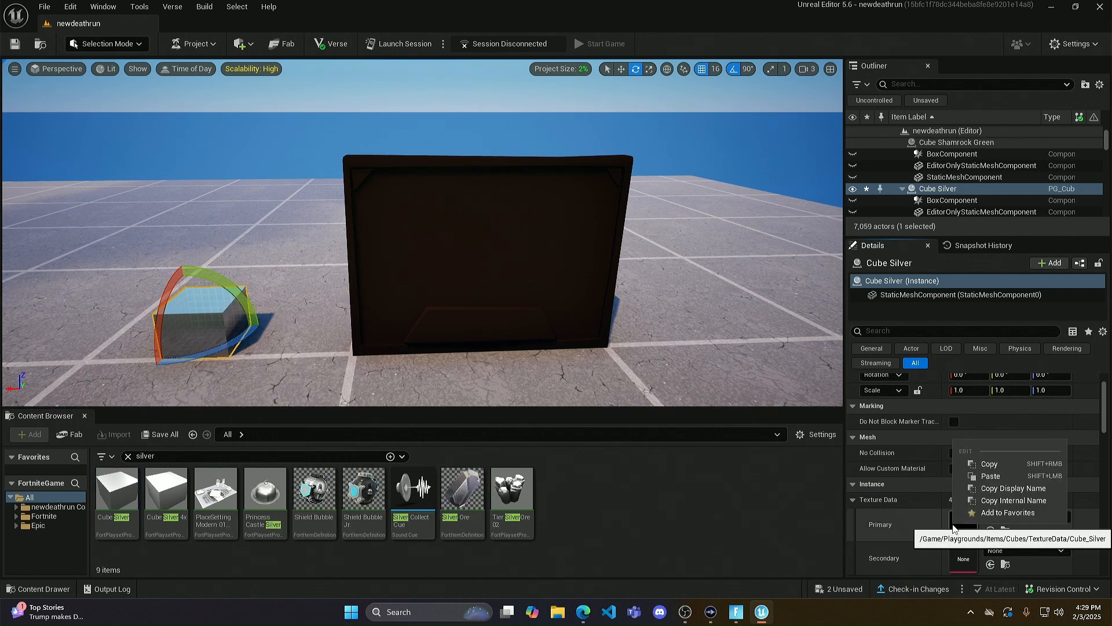
left_click(999, 466)
left_click(541, 252)
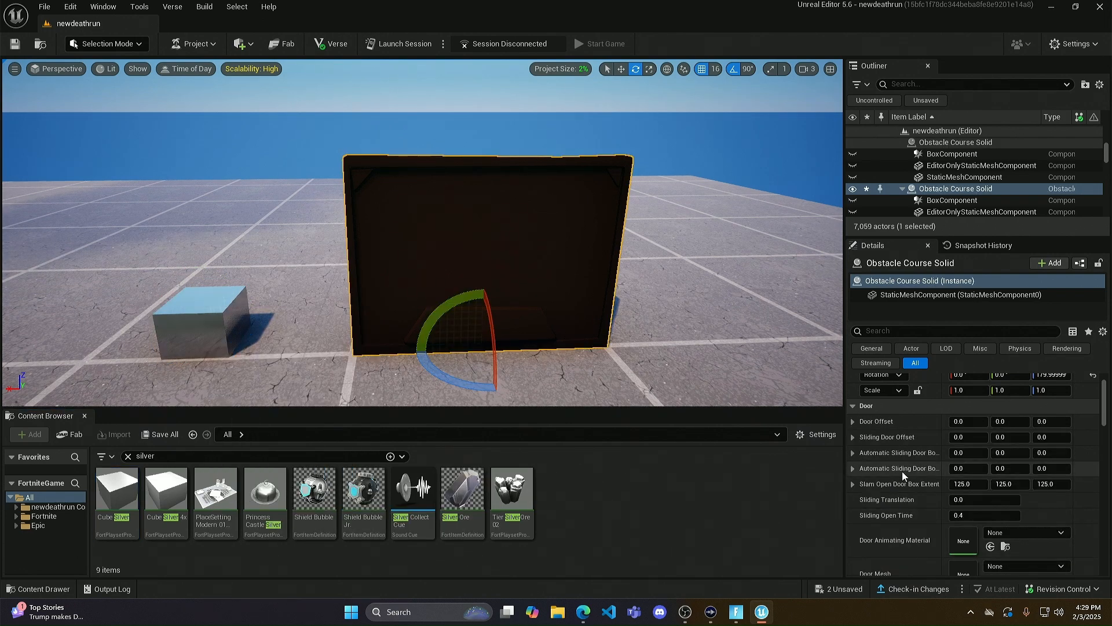
right_click(962, 541)
scroll(904, 533, "down", 6)
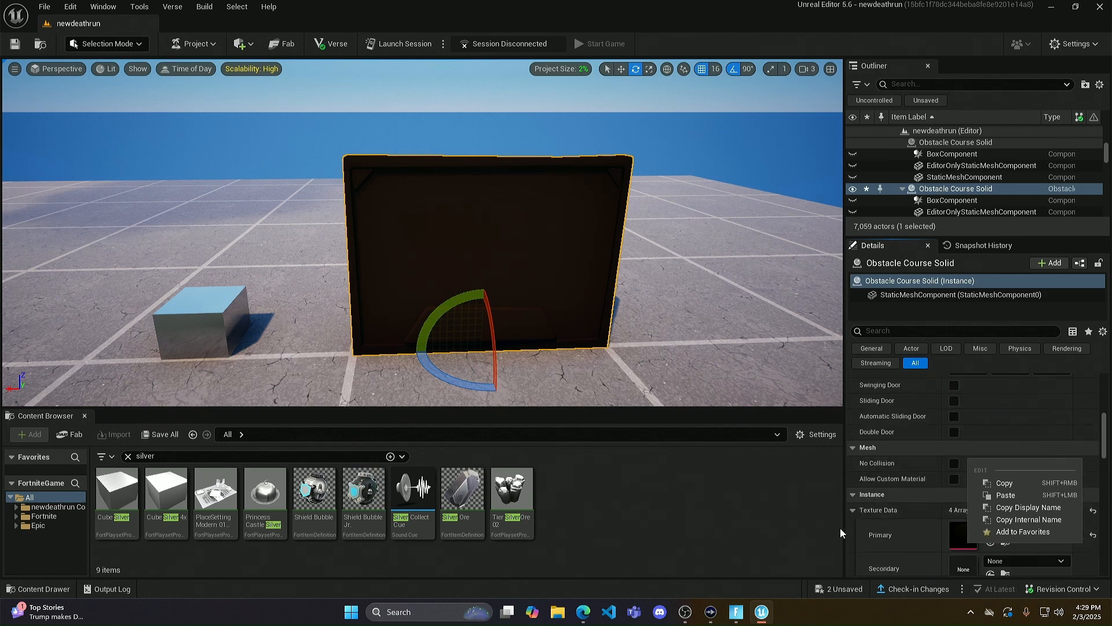
right_click(961, 533)
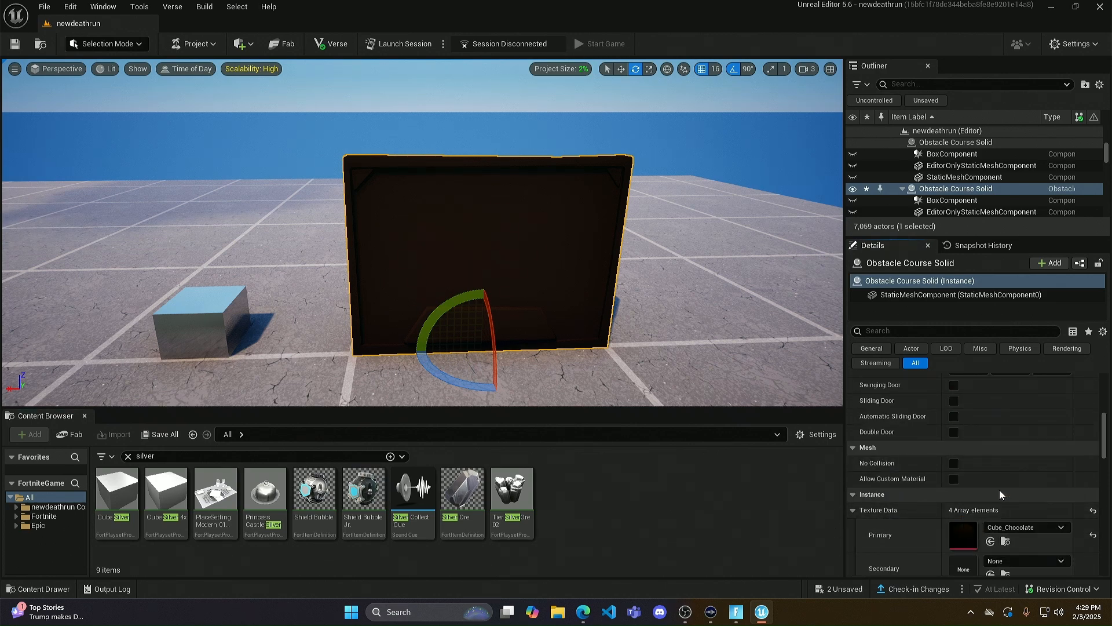
left_click(1007, 485)
key("Escape")
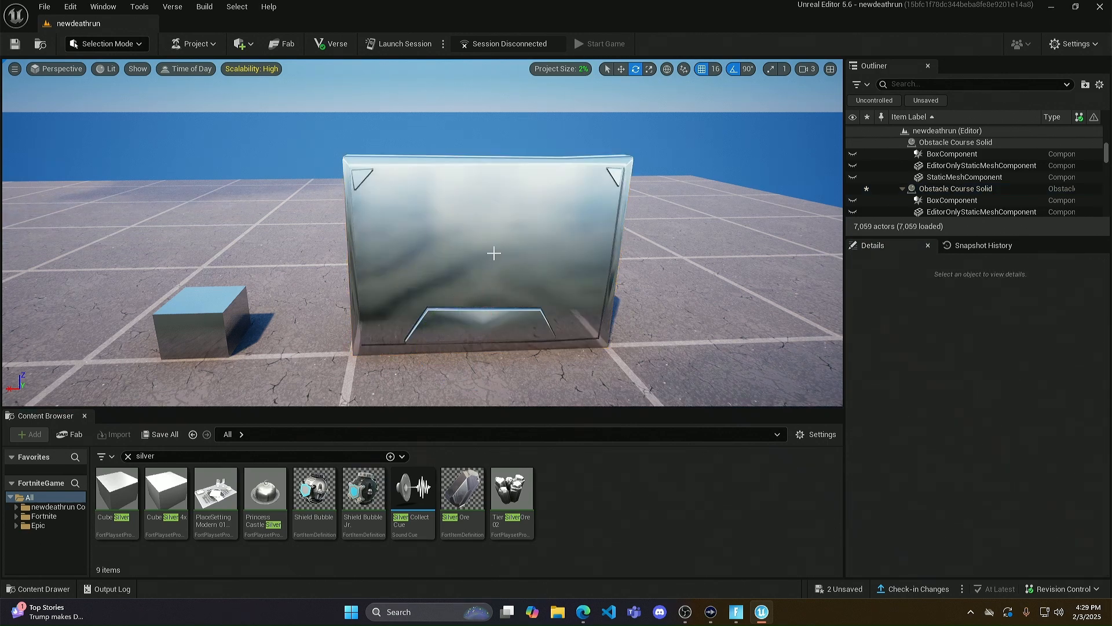
Step: Delete the silver cube standing beside the panel
right_click_drag(423, 231, 128, 232)
right_click_drag(502, 274, 324, 274)
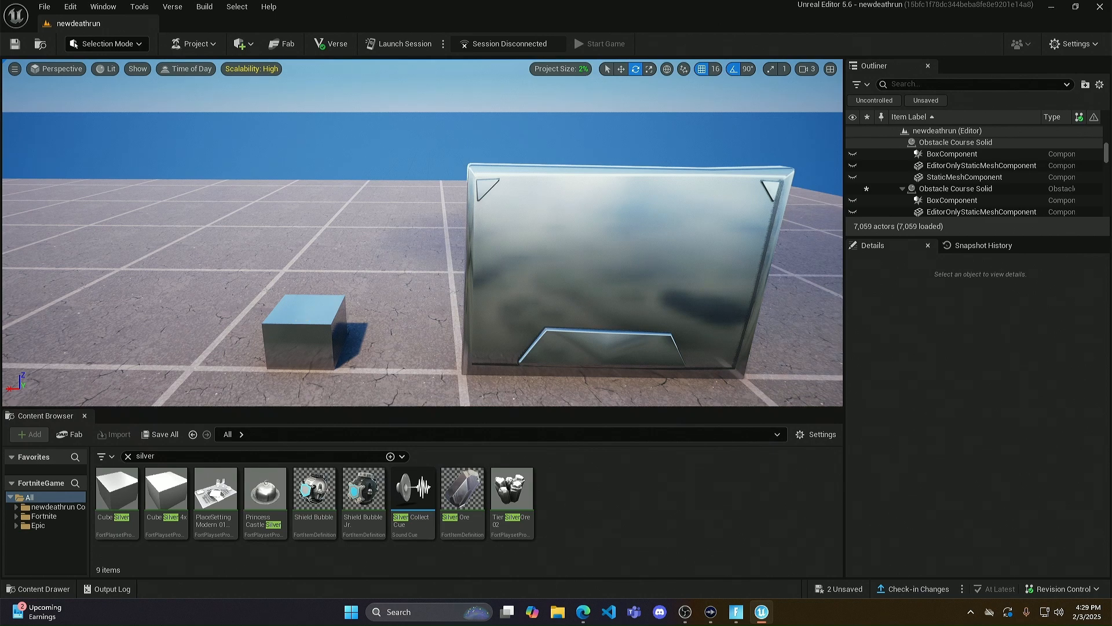
left_click(327, 340)
key("Delete")
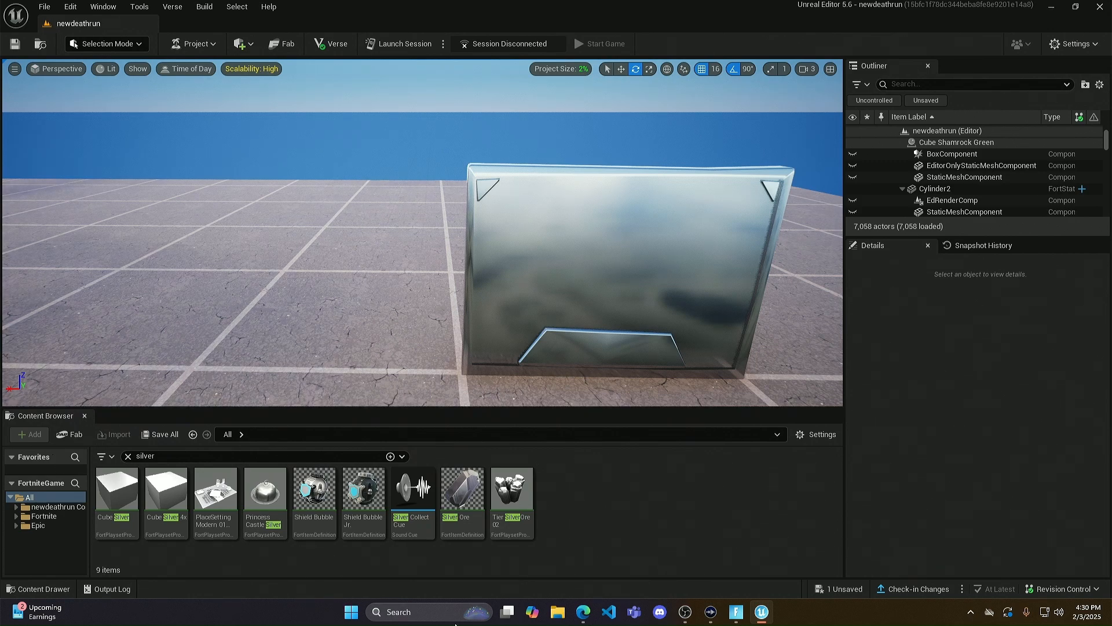
Step: Clear the silver asset search and open the newdeathrun Content folder
left_click(554, 613)
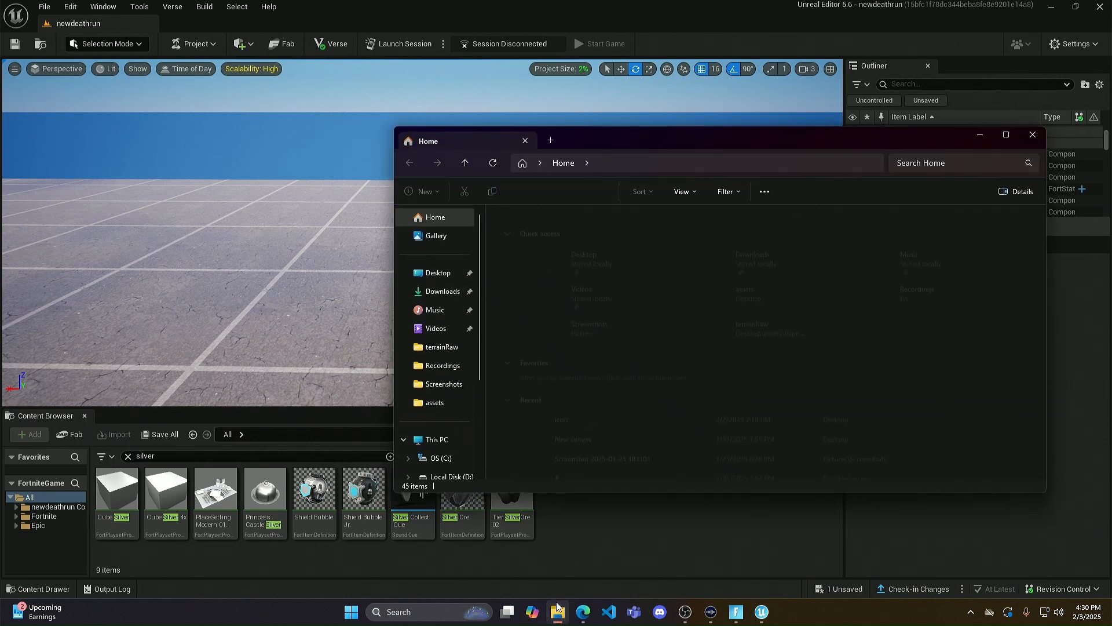
scroll(616, 363, "down", 1)
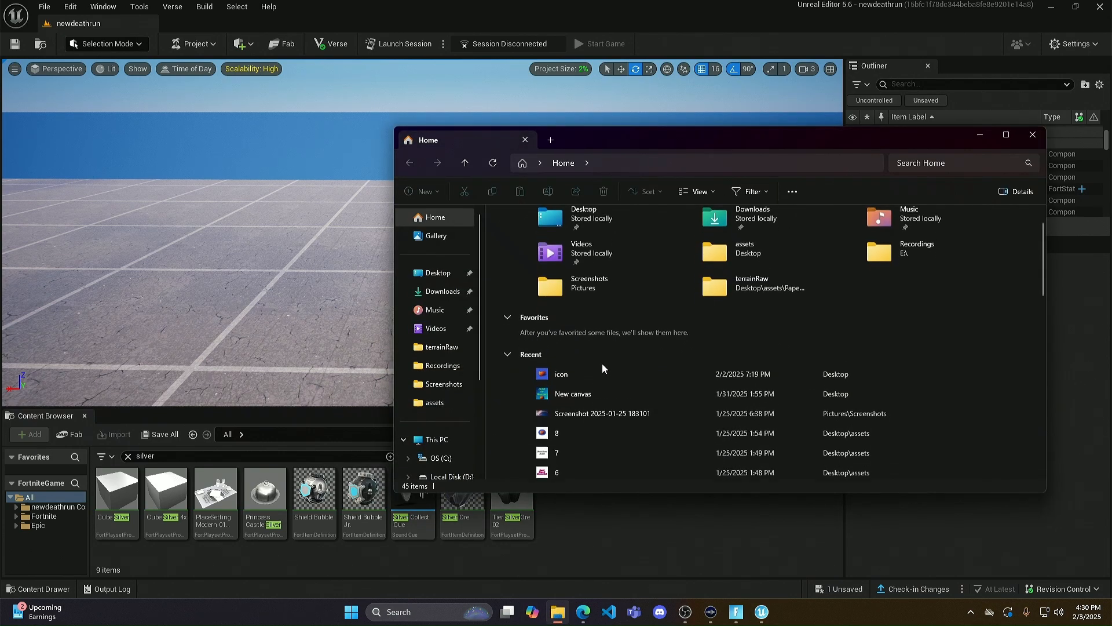
left_click(14, 497)
left_click(129, 456)
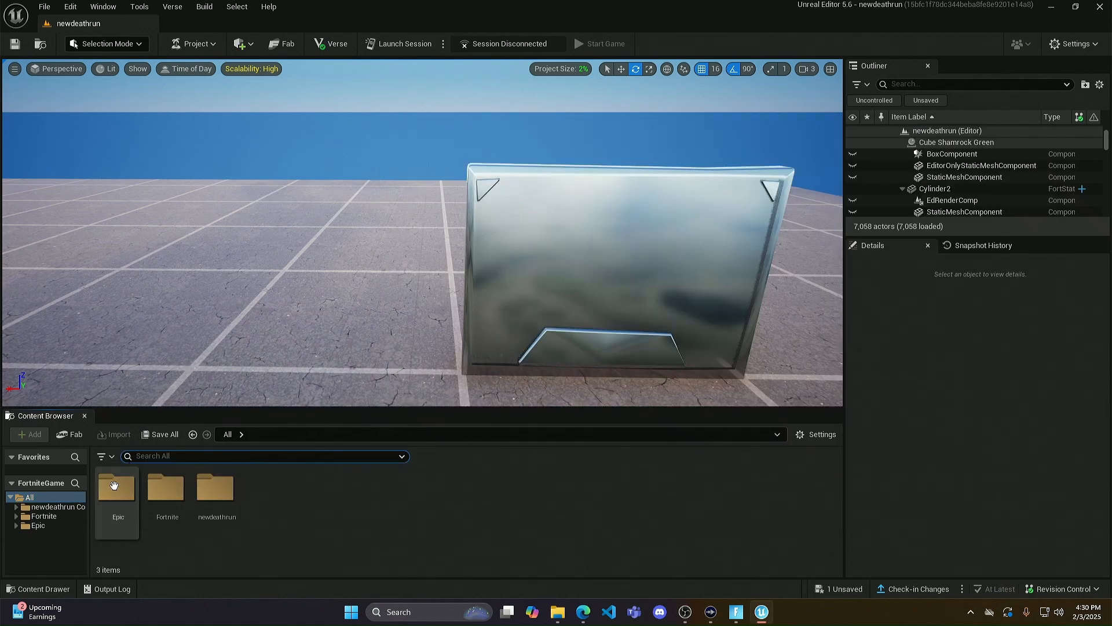
left_click(35, 506)
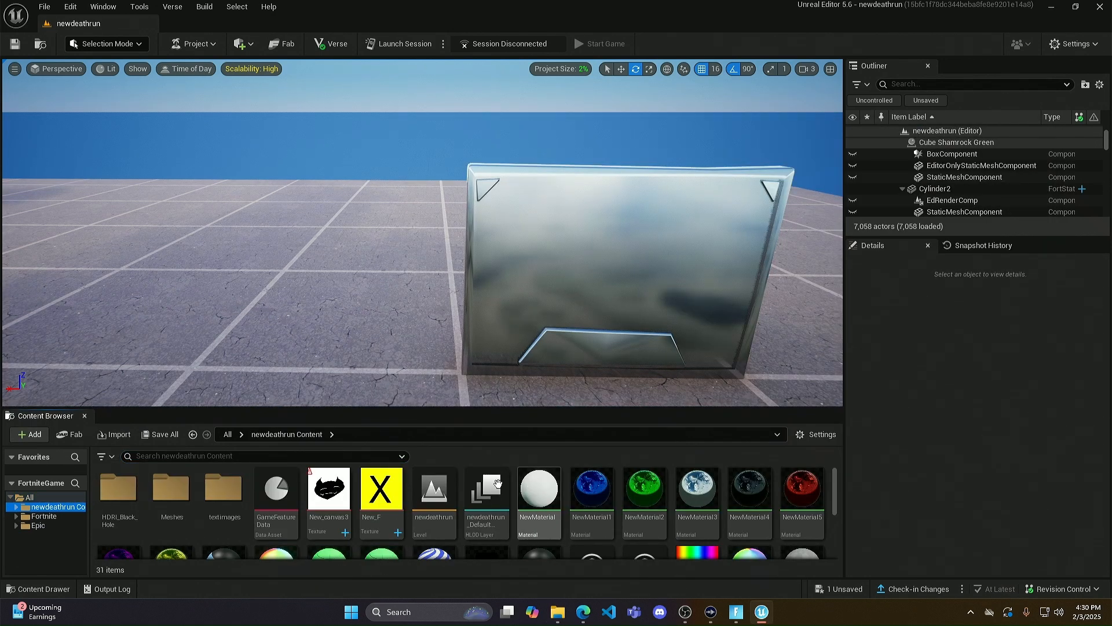
scroll(460, 483, "down", 2)
scroll(593, 530, "up", 3)
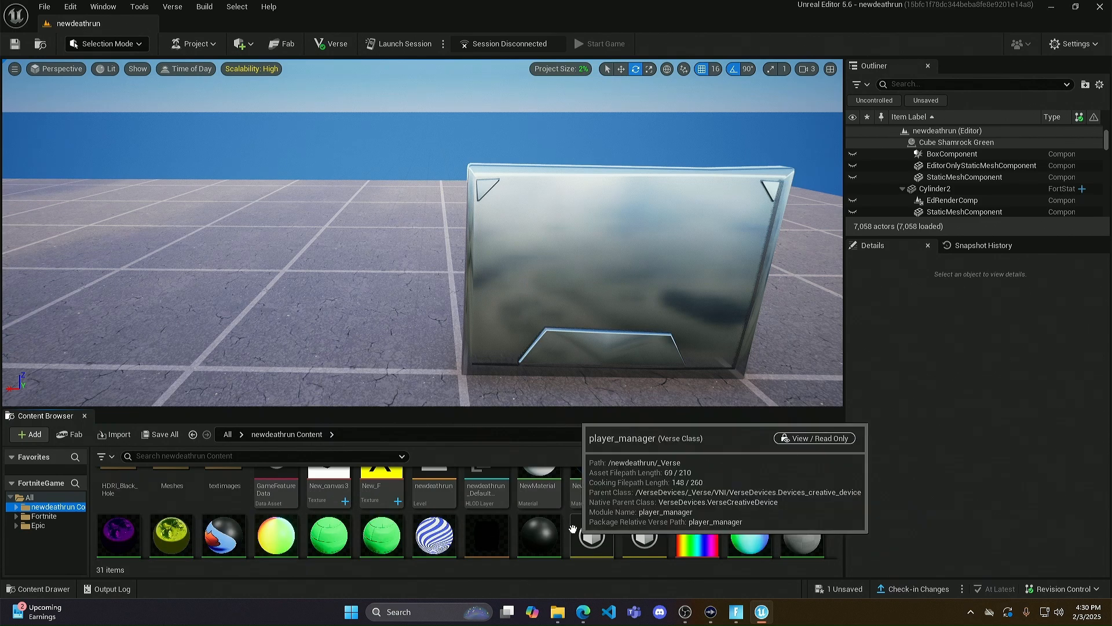
Step: Switch to File Explorer, import the icon image from the Desktop folder into the newdeathrun Content folder, and close File Explorer
left_click(557, 612)
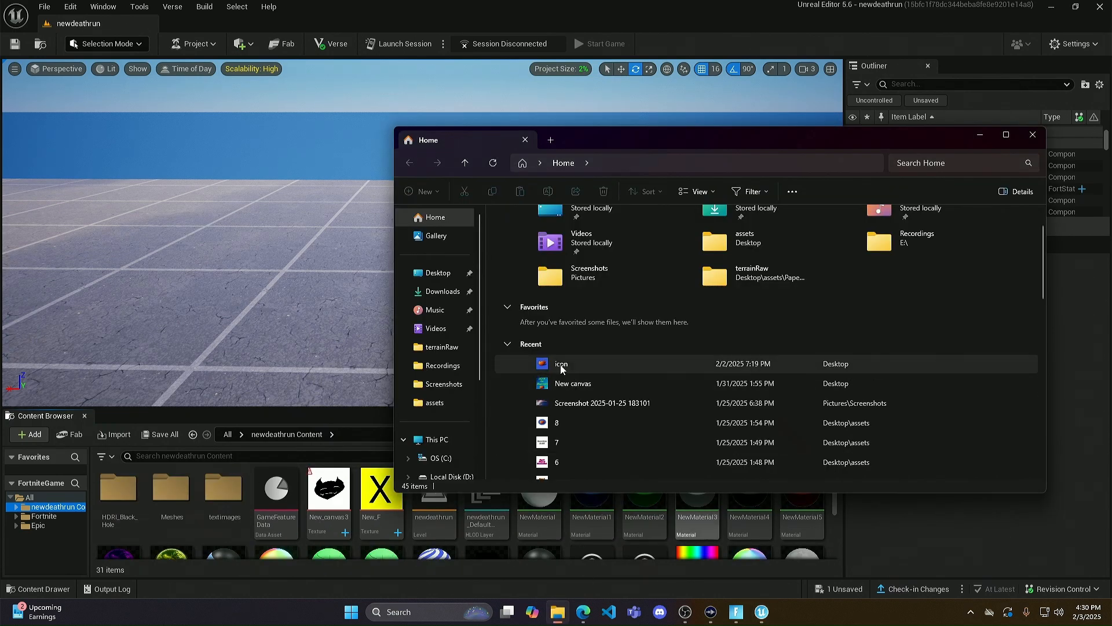
scroll(632, 267, "down", 1)
scroll(588, 318, "up", 3)
left_click(439, 273)
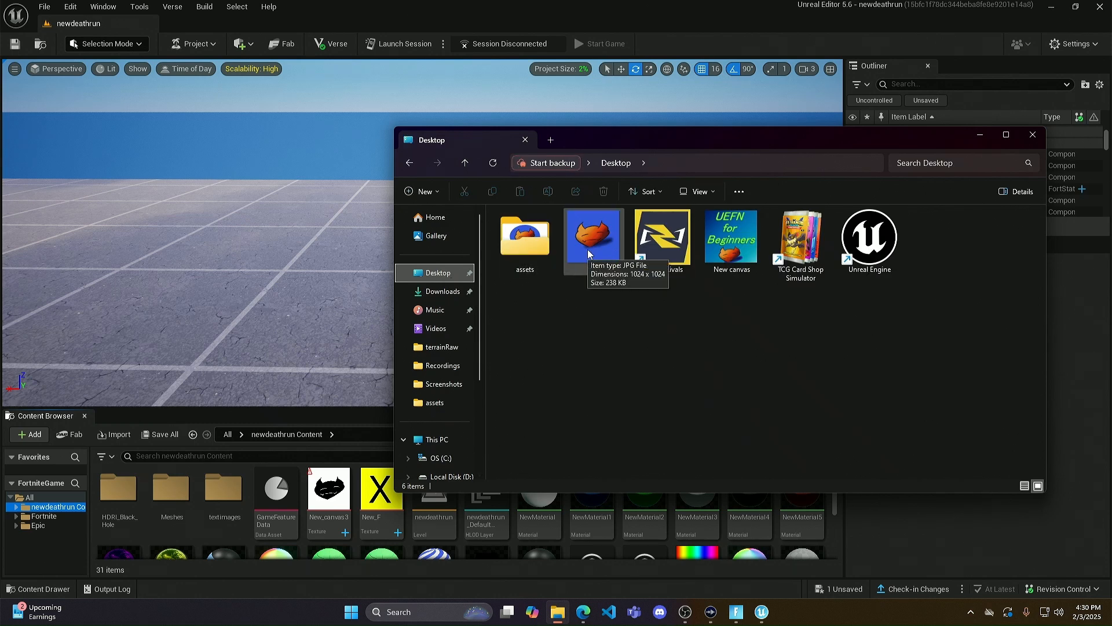
left_click_drag(592, 236, 466, 531)
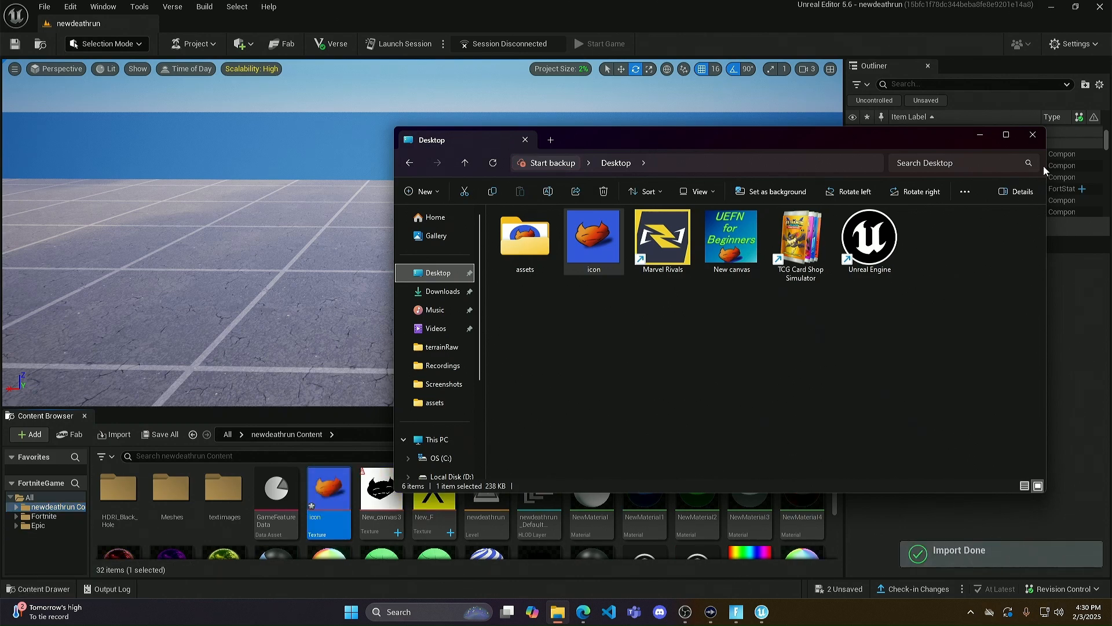
left_click(1034, 134)
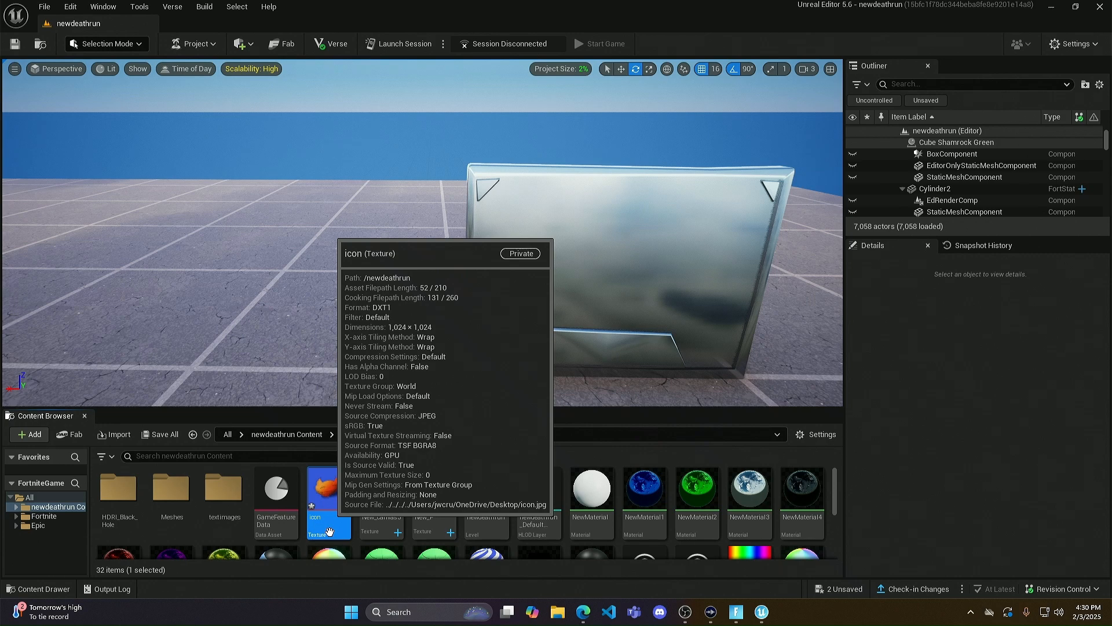
Step: Apply the imported icon texture to the silver panel and accept assigning it as a custom material
mouse_move(325, 537)
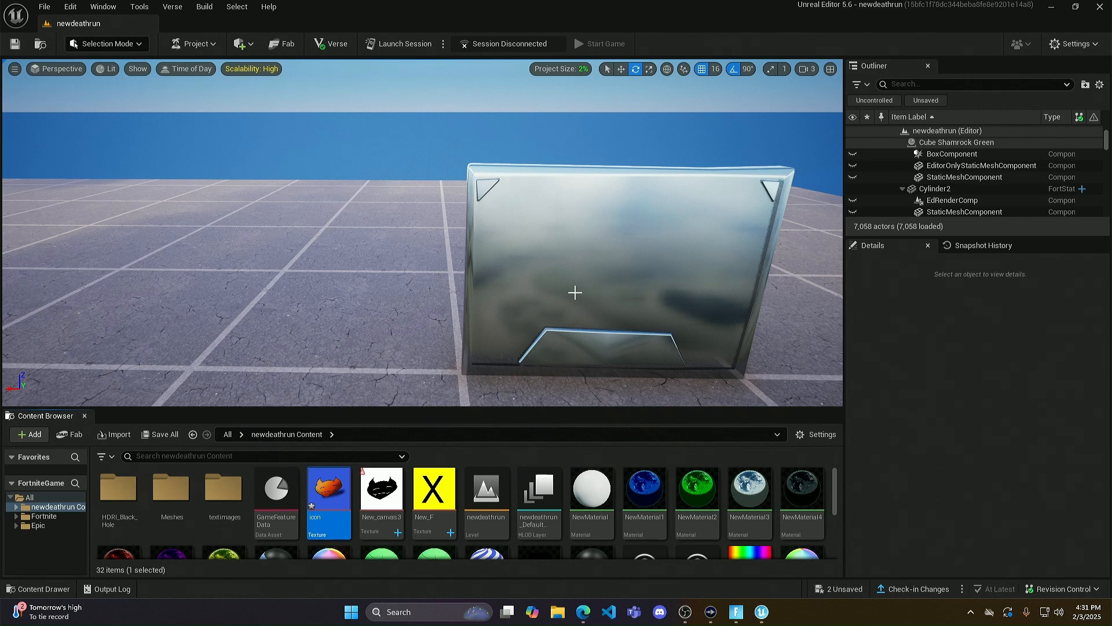
left_click_drag(349, 488, 575, 263)
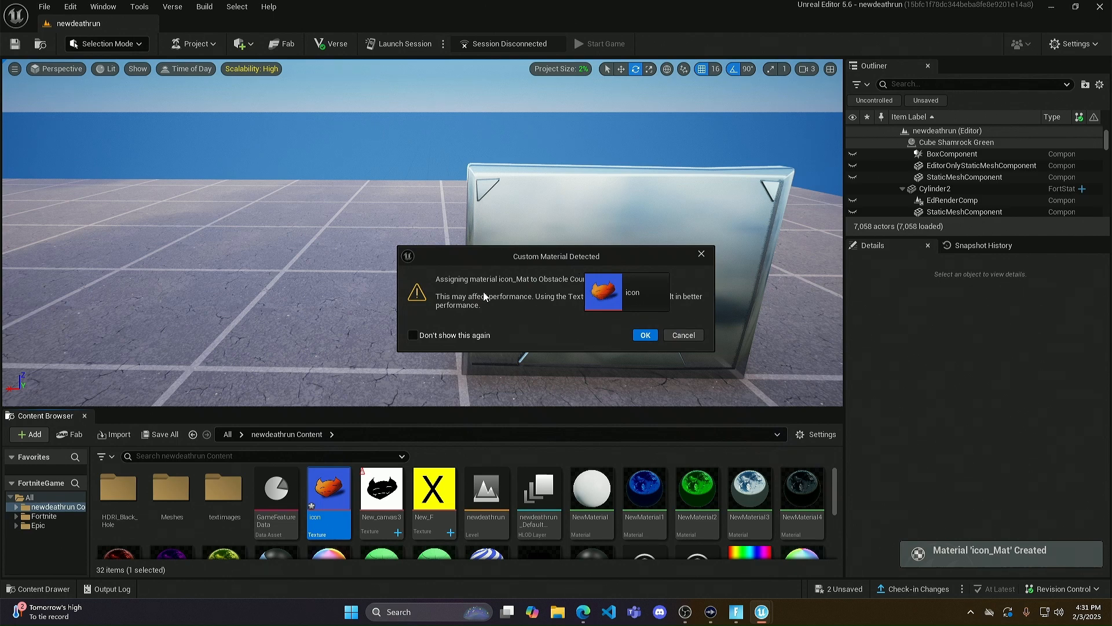
left_click(647, 336)
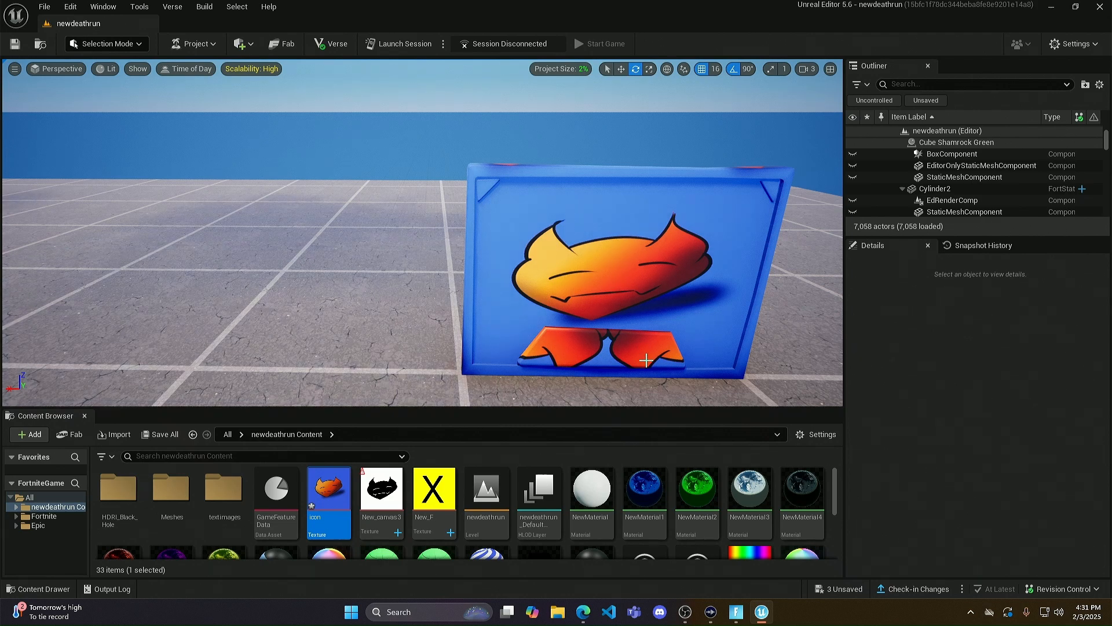
Step: Locate the icon_Mat material in the newdeathrun Content folder and view the New_canvas3 texture's details
scroll(515, 487, "down", 5)
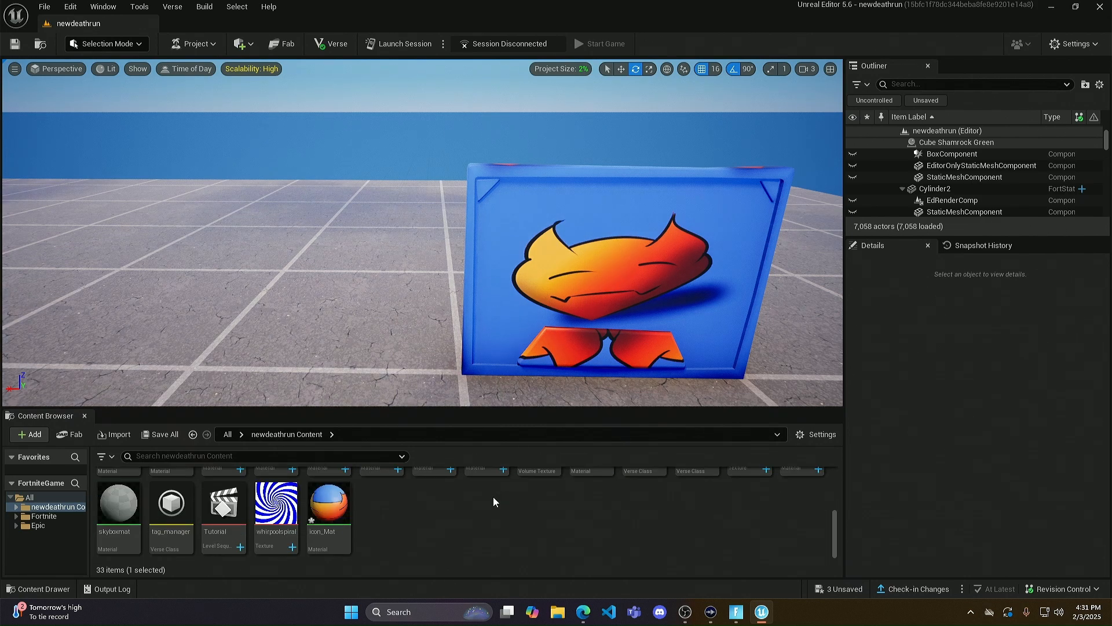
left_click(328, 508)
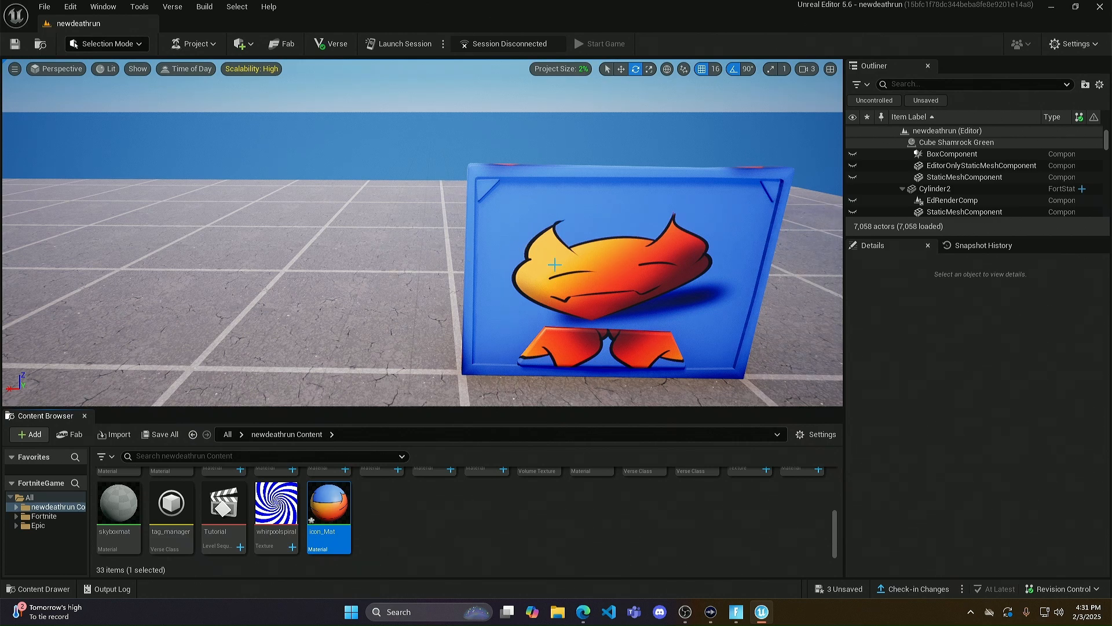
scroll(441, 509, "up", 3)
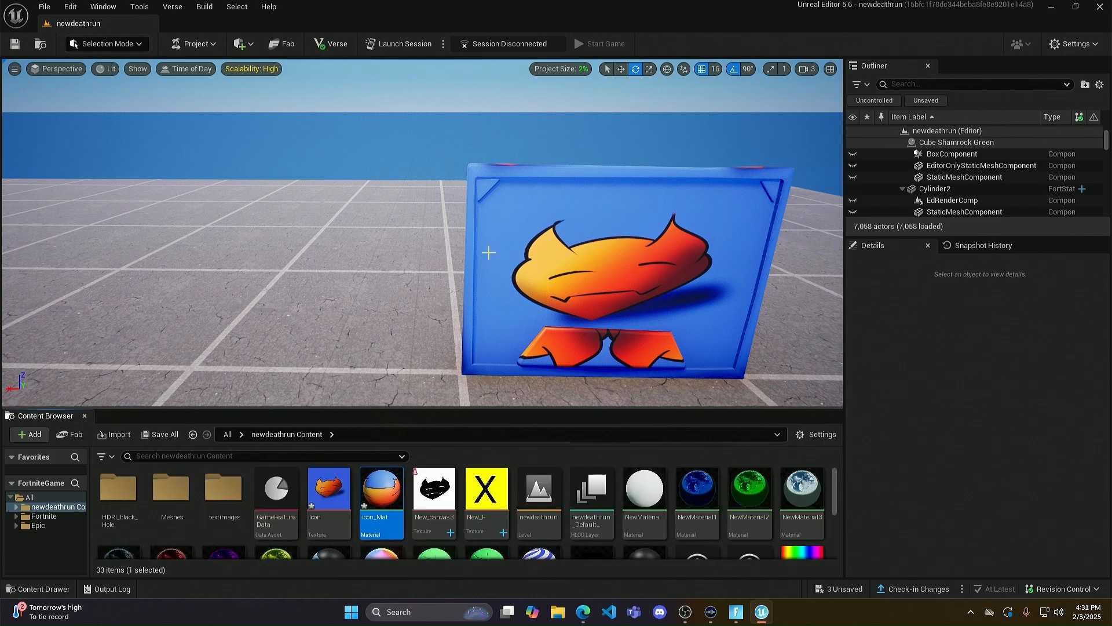
mouse_move(426, 488)
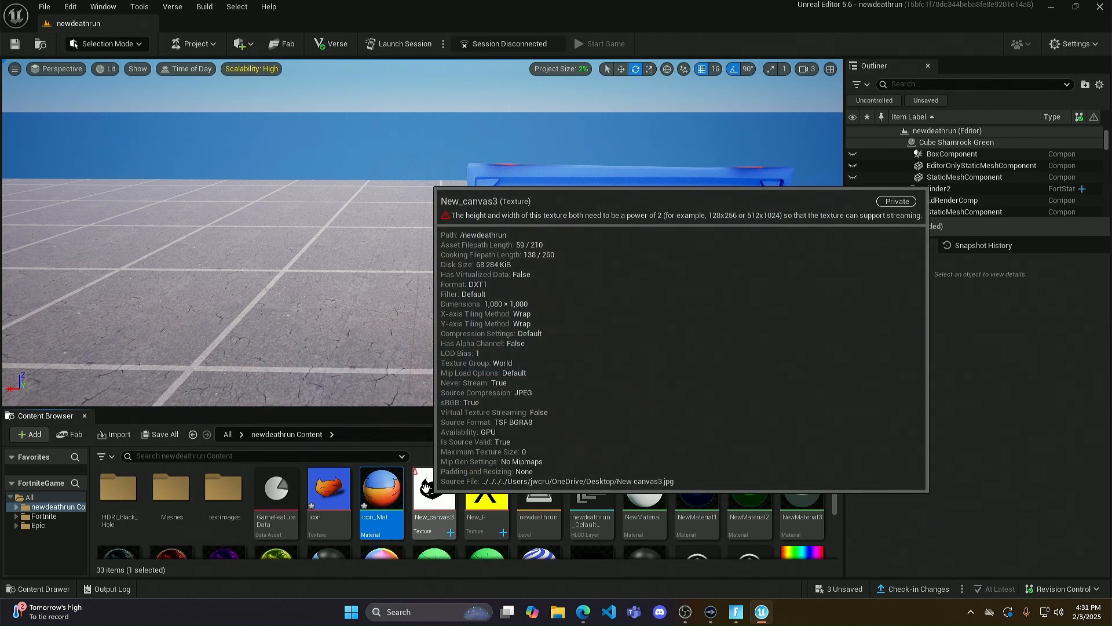
left_click(371, 308)
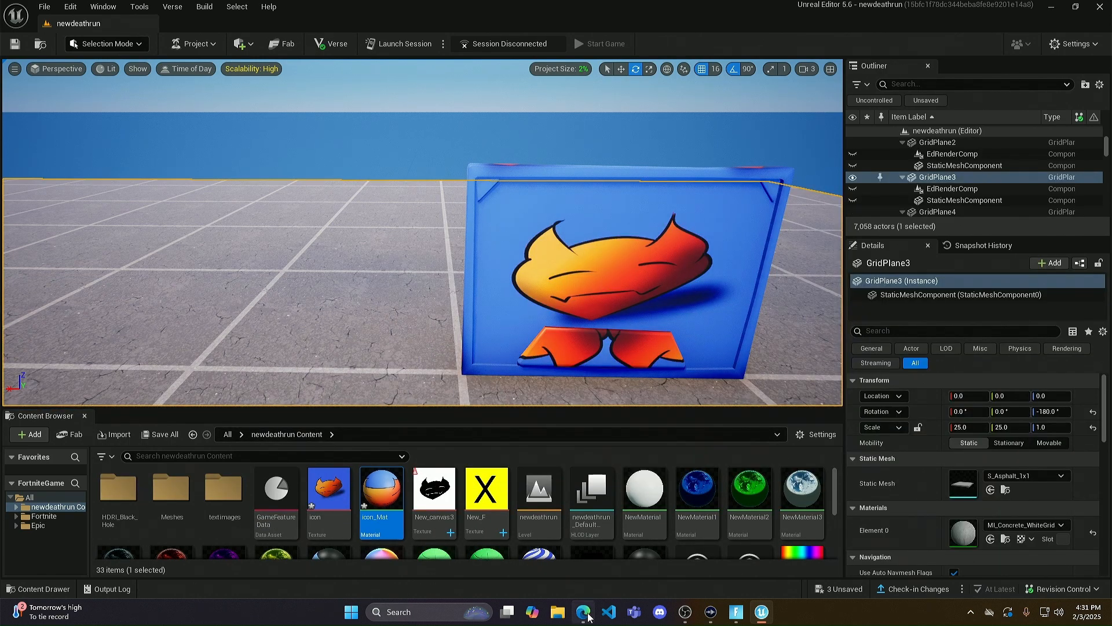
Step: Switch to the Edge browser and open Adobe Express's Free Image Background Remover from the Google results
mouse_move(589, 618)
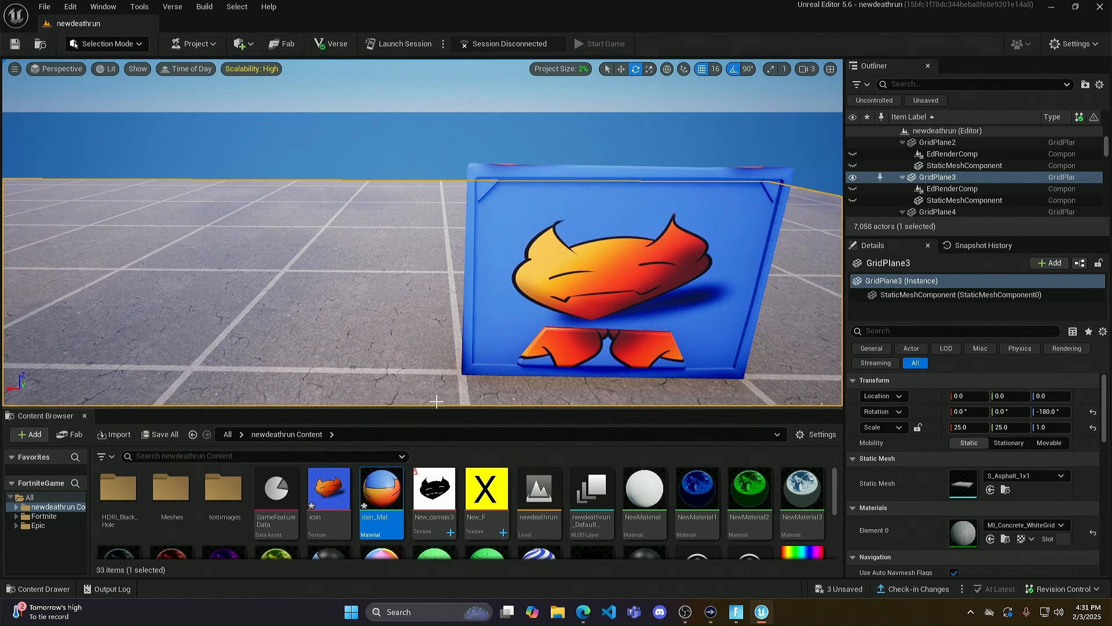
mouse_move(323, 482)
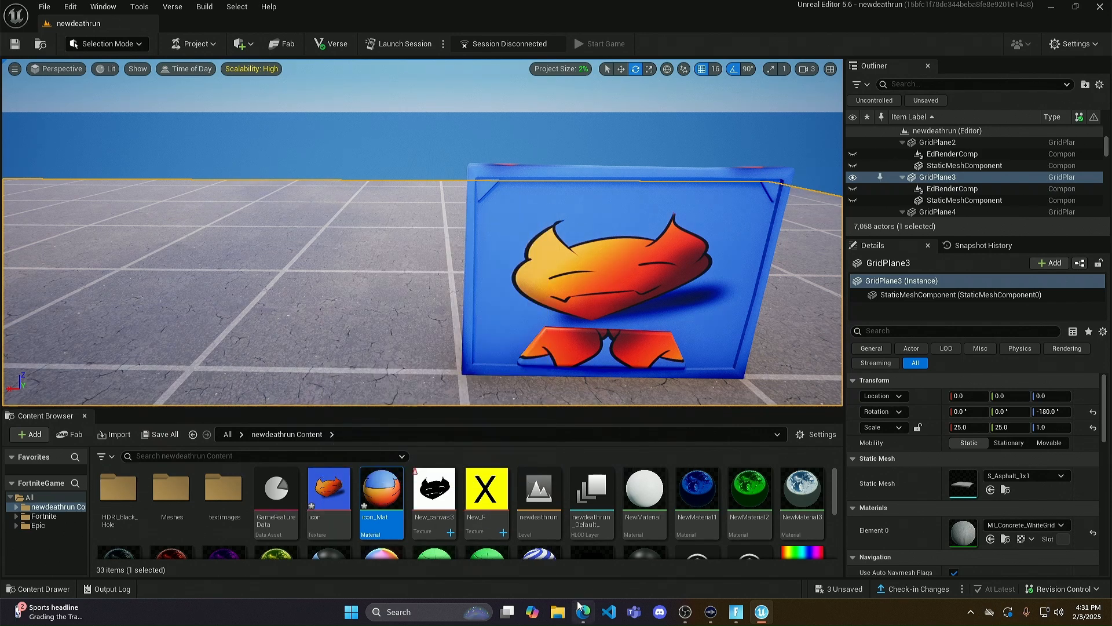
left_click(582, 616)
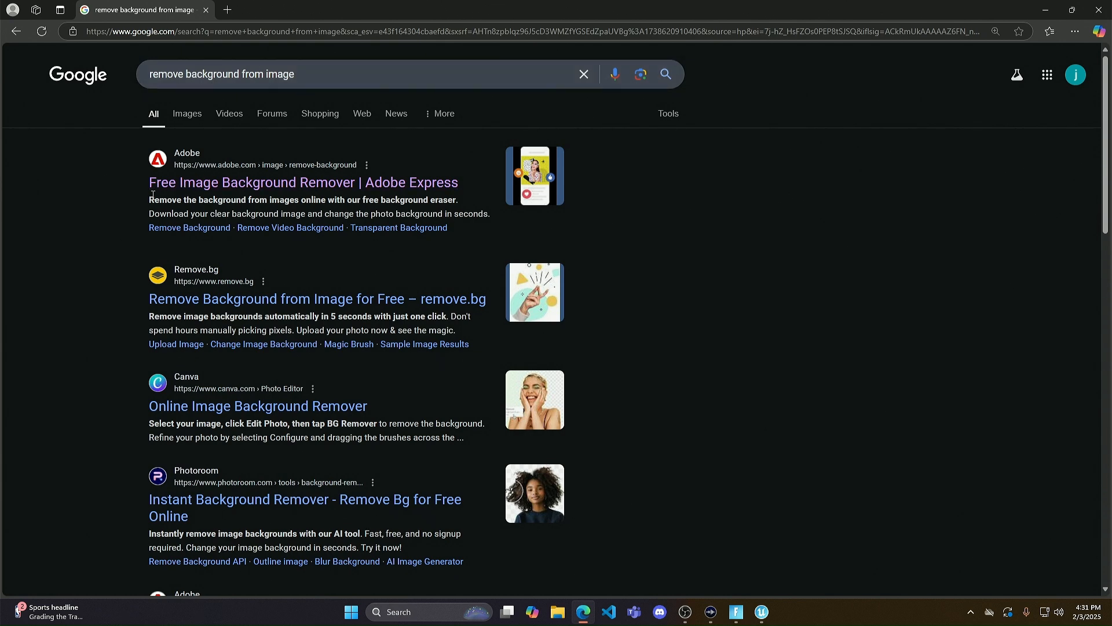
left_click(297, 182)
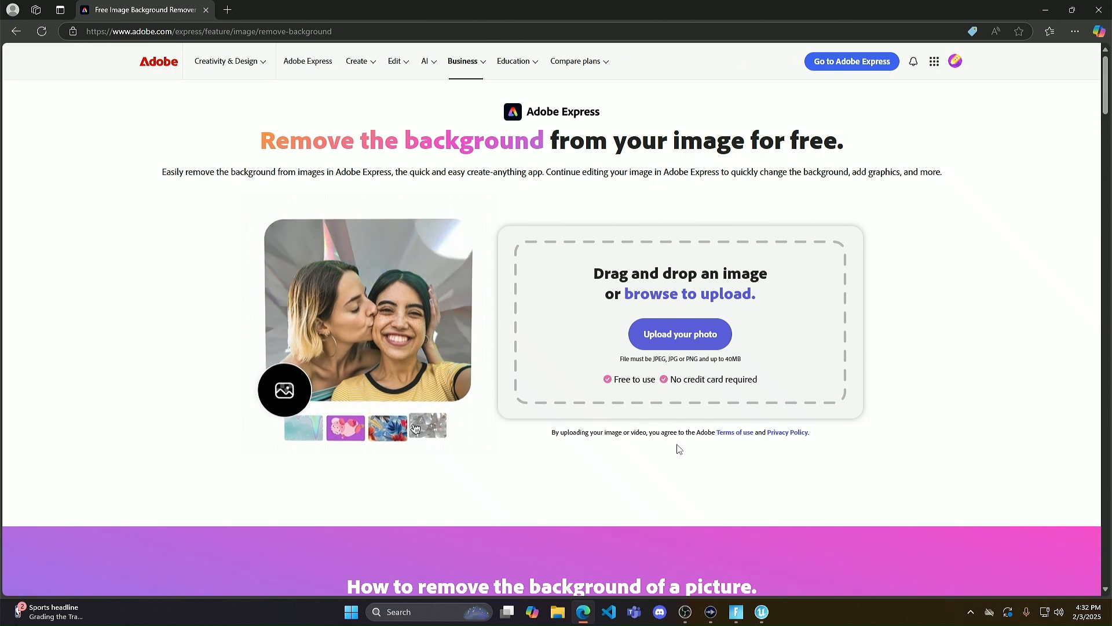
Step: Switch back to Unreal Editor and apply the background-free icon texture from the textimages folder to the panel
key("alt+Tab")
scroll(309, 472, "down", 2)
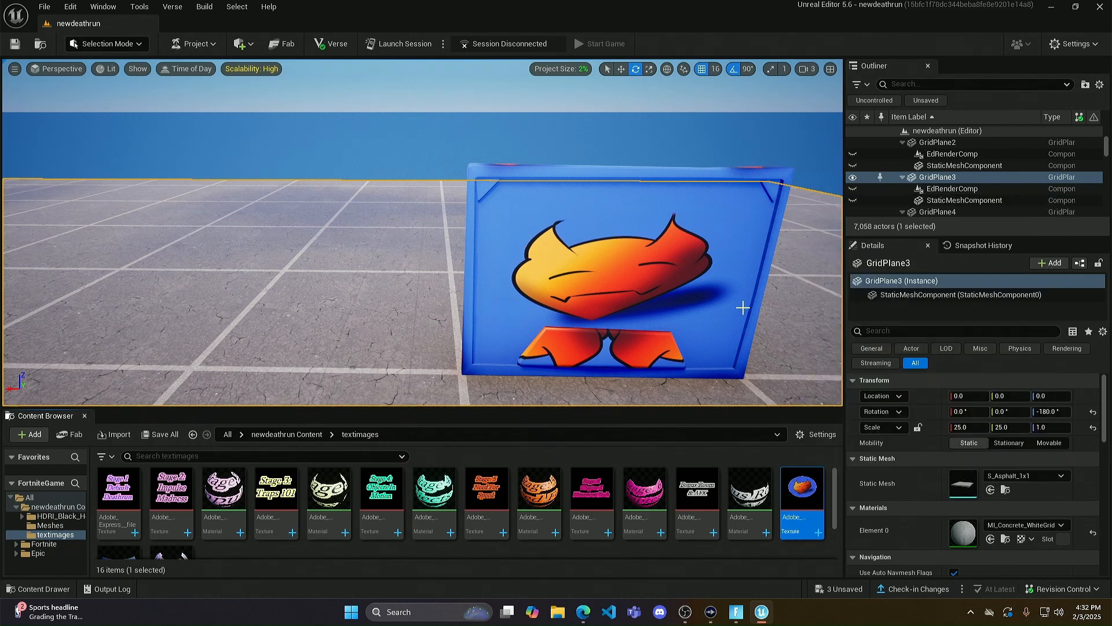
right_click_drag(743, 307, 349, 309)
key("d")
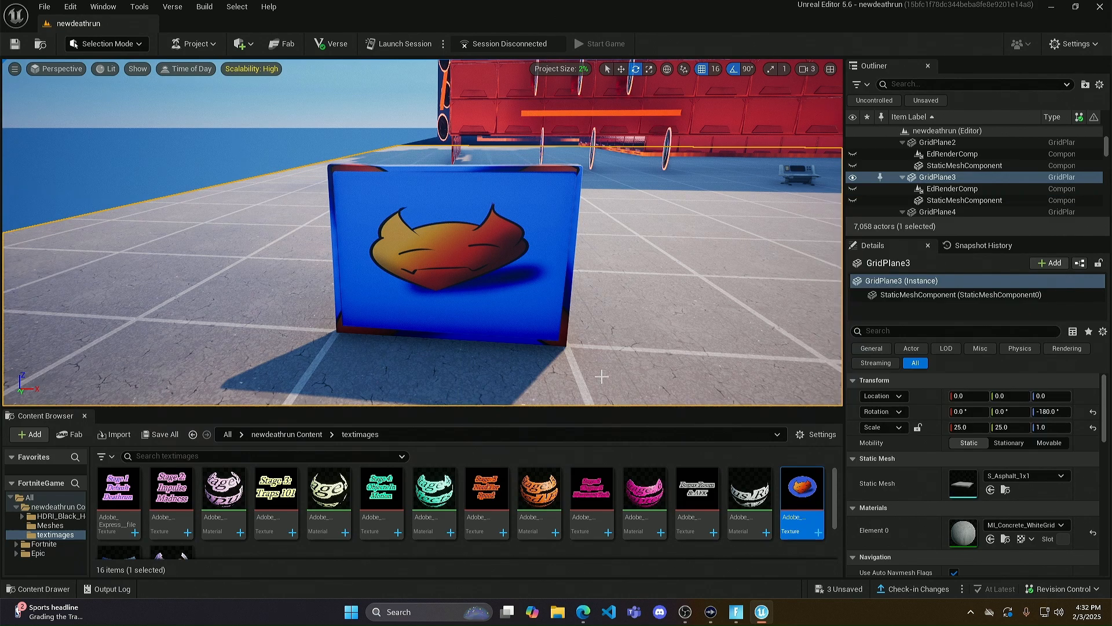
mouse_move(817, 499)
left_click_drag(458, 248, 428, 239)
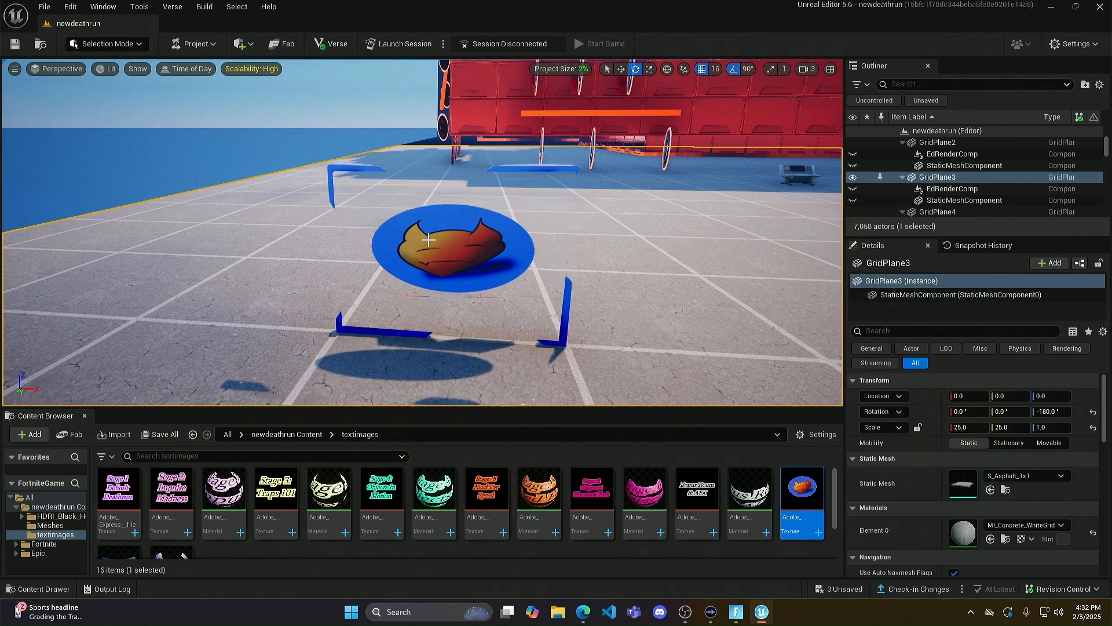
right_click_drag(436, 245, 551, 227)
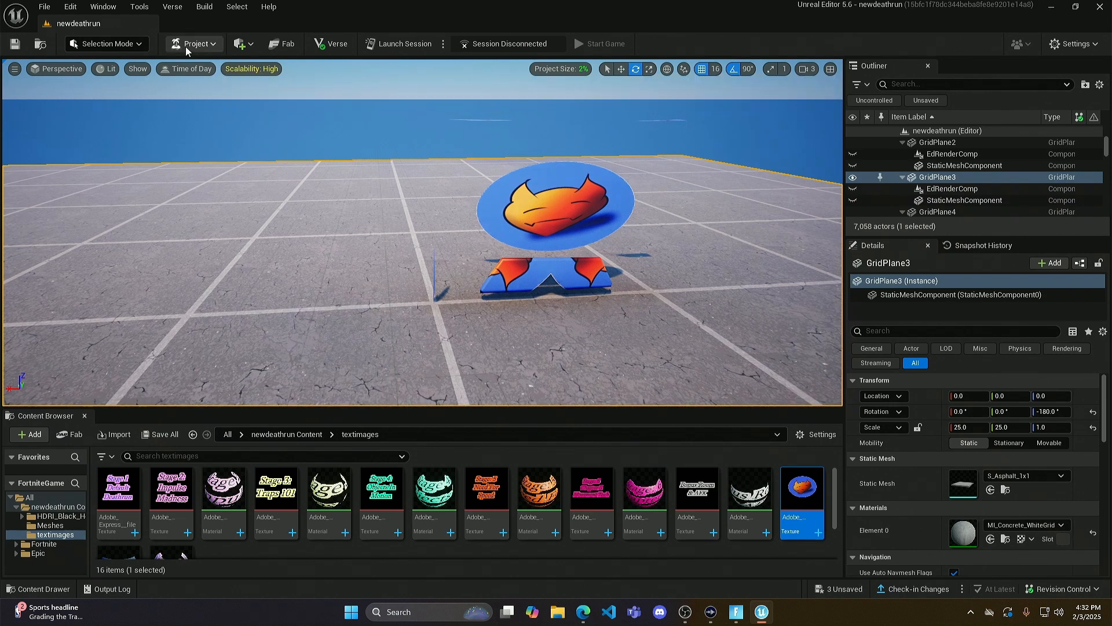
Step: Search all content for "plane", place the Plane static mesh on the ground beside the panel, and stand it upright
left_click(170, 456)
type("plane")
key("Return")
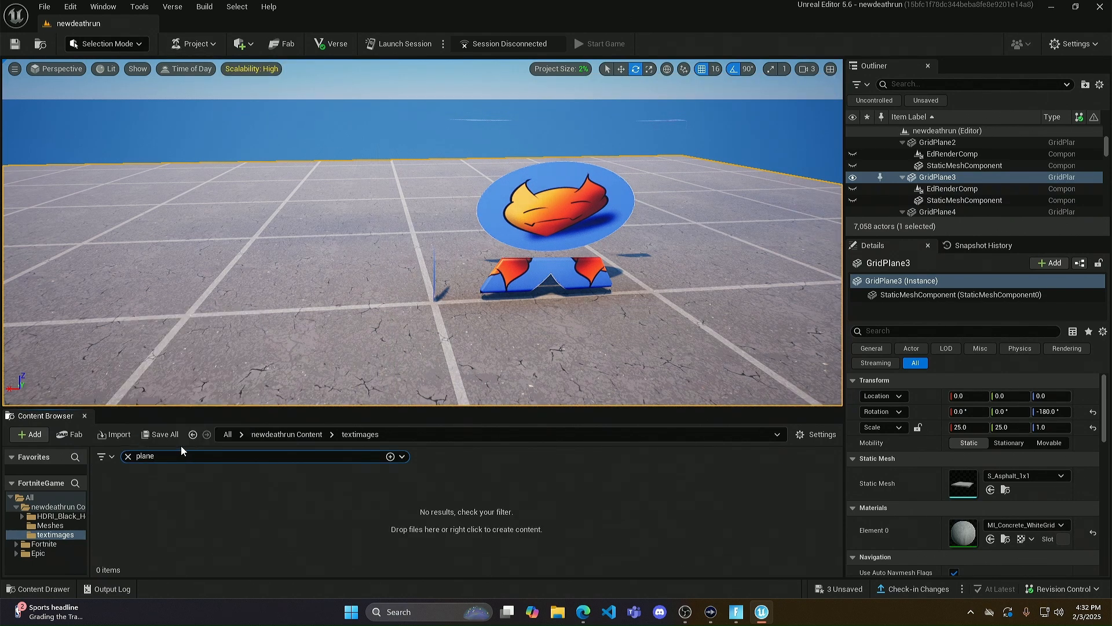
left_click(32, 498)
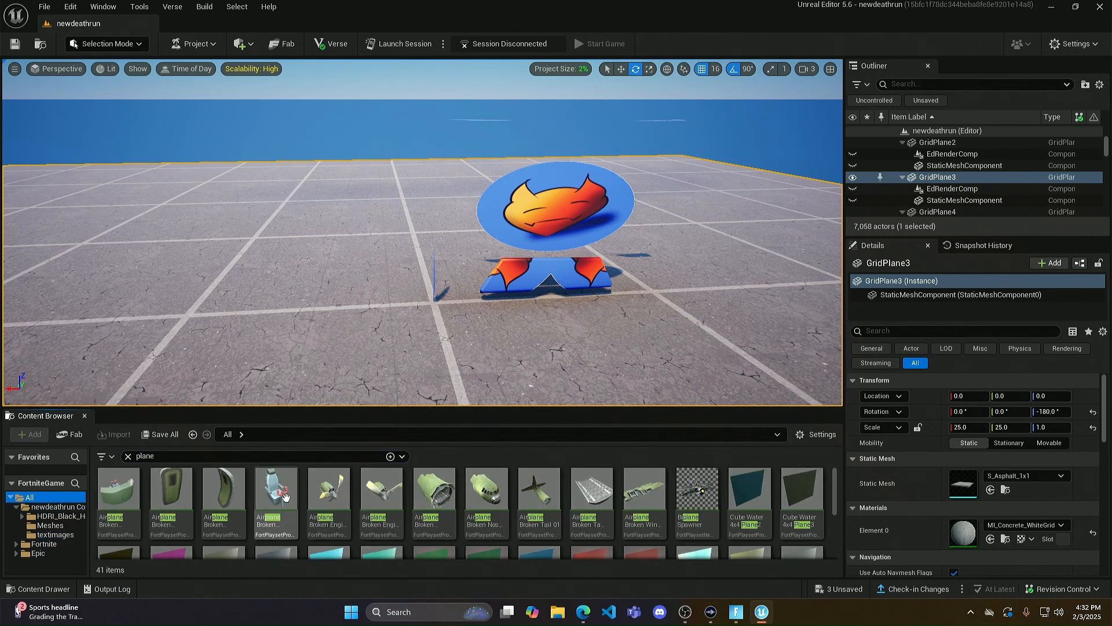
scroll(432, 508, "down", 3)
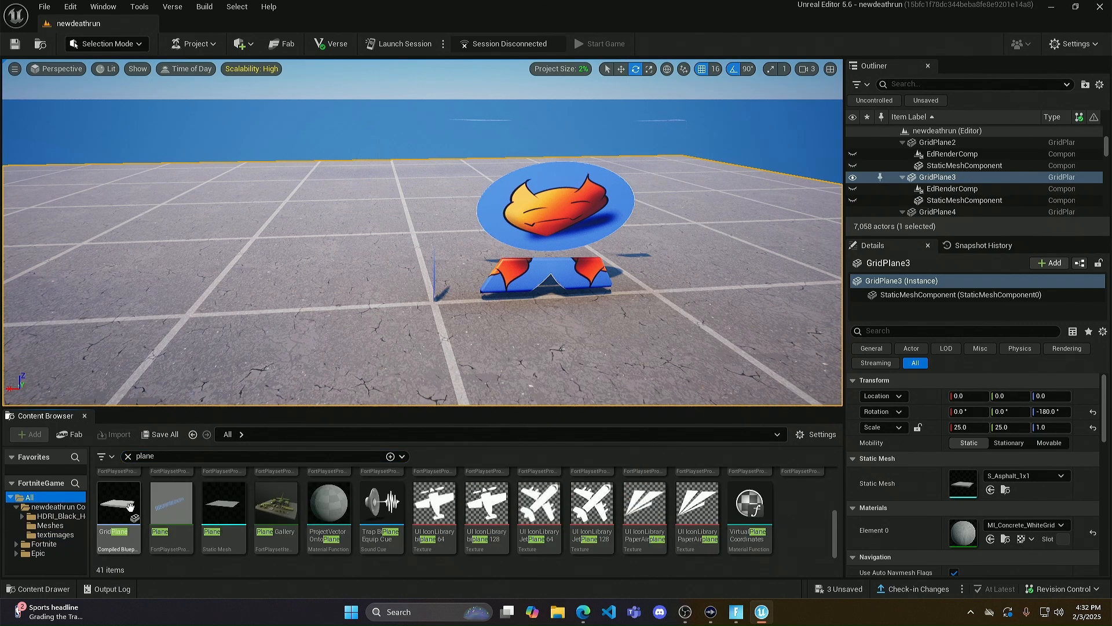
left_click_drag(223, 504, 624, 2)
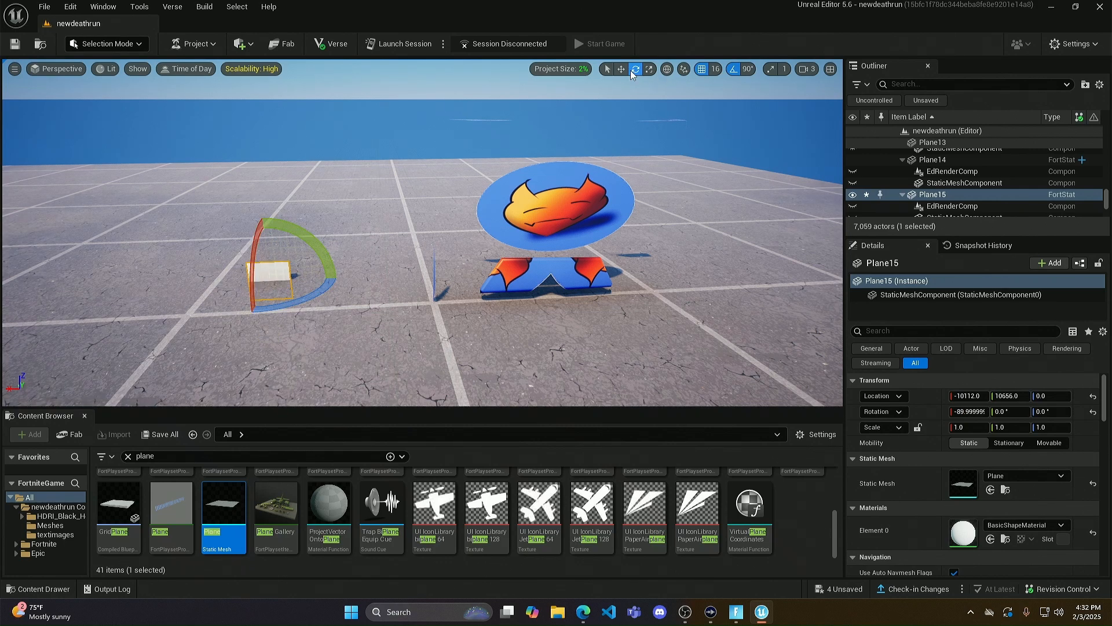
Step: Scale the new plane uniformly to about 2.62 and raise it to a Z location of 176
left_click(649, 69)
left_click_drag(269, 281, 270, 281)
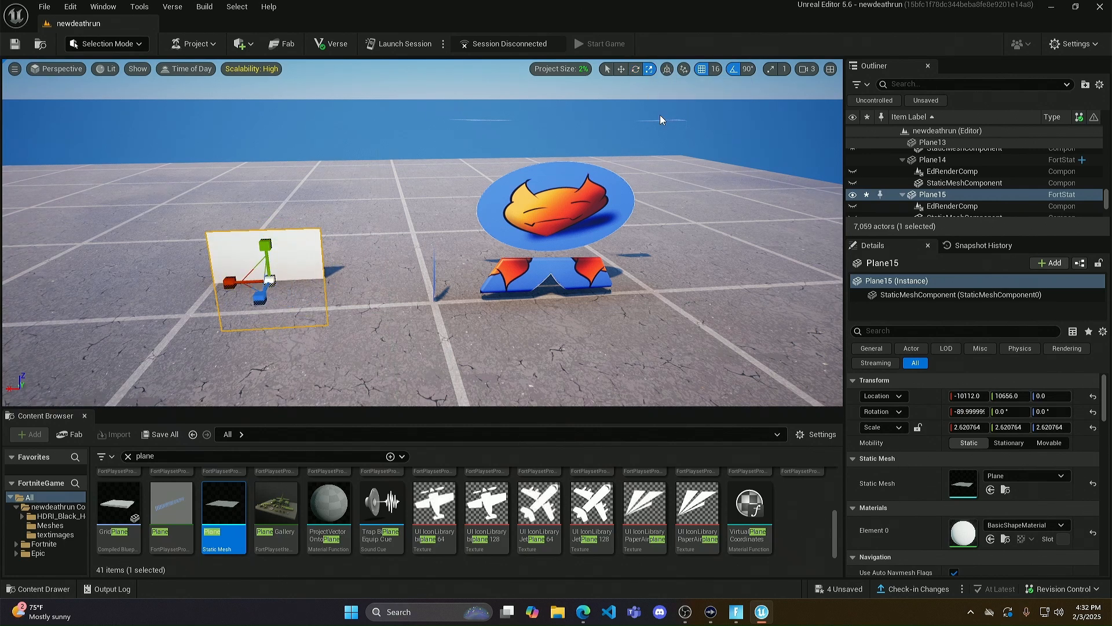
left_click(621, 69)
left_click_drag(270, 238, 261, 169)
Step: Clear the plane search, open the textimages folder, and apply the round icon texture to the plane
left_click(128, 455)
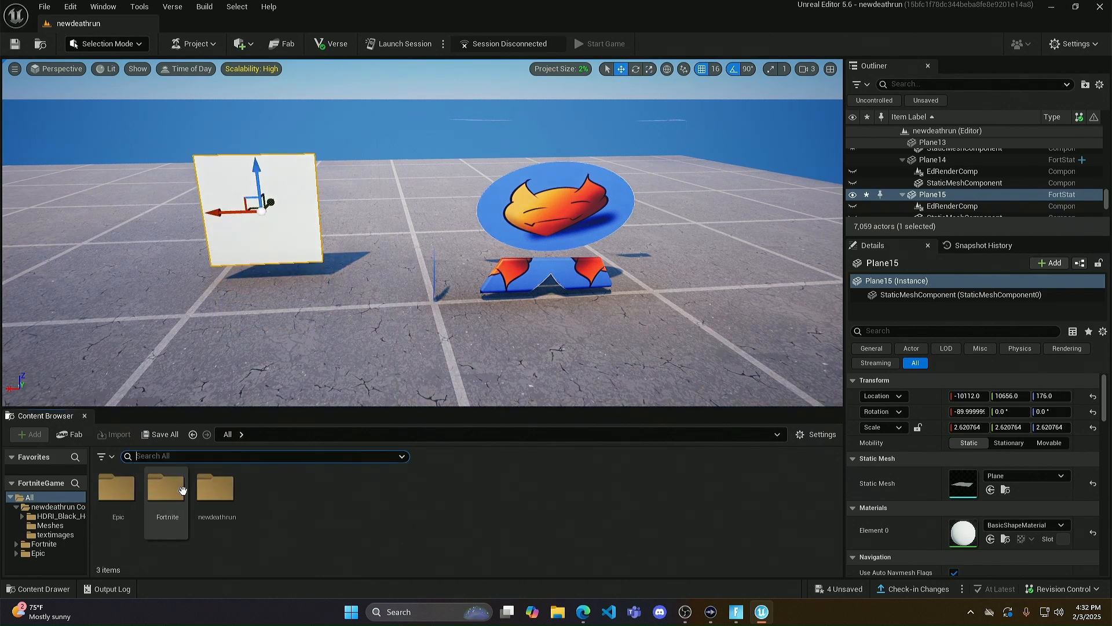
left_click(37, 508)
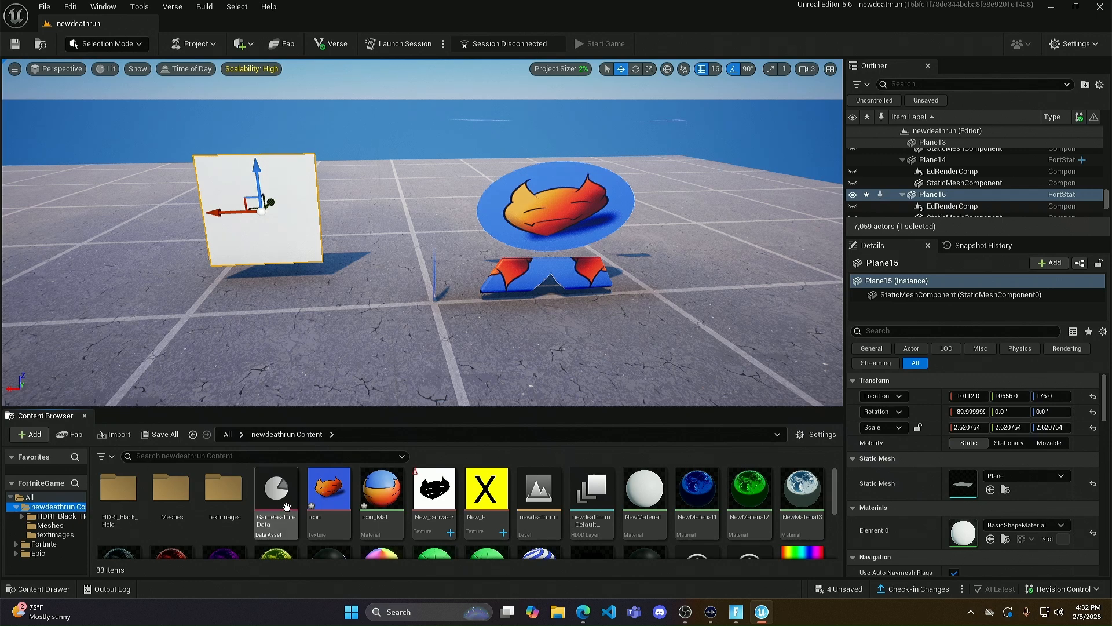
double_click(224, 488)
left_click(809, 490)
left_click_drag(813, 493, 266, 213)
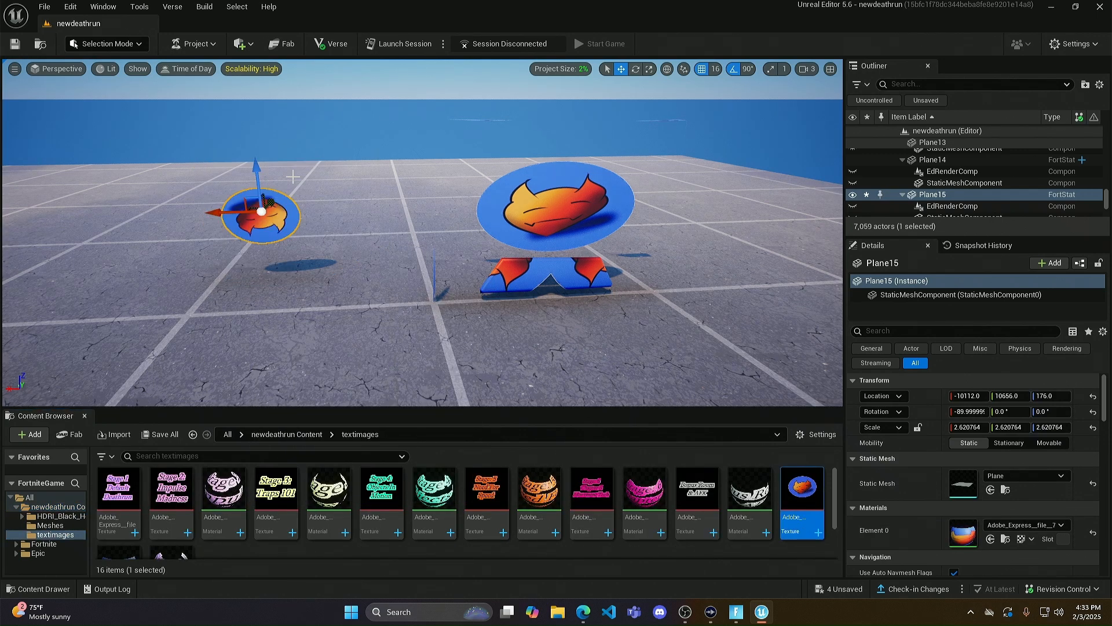
Step: Rotate the icon plane 180° so its artwork reads upright, and inspect the result
left_click(636, 68)
left_click_drag(306, 168, 329, 174)
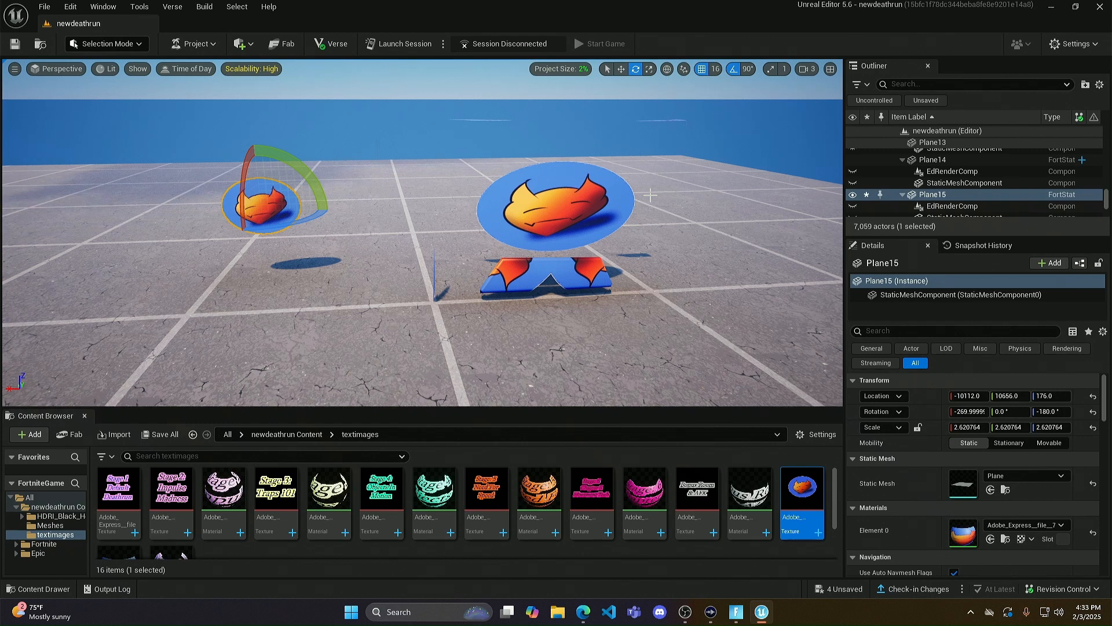
scroll(277, 533, "down", 2)
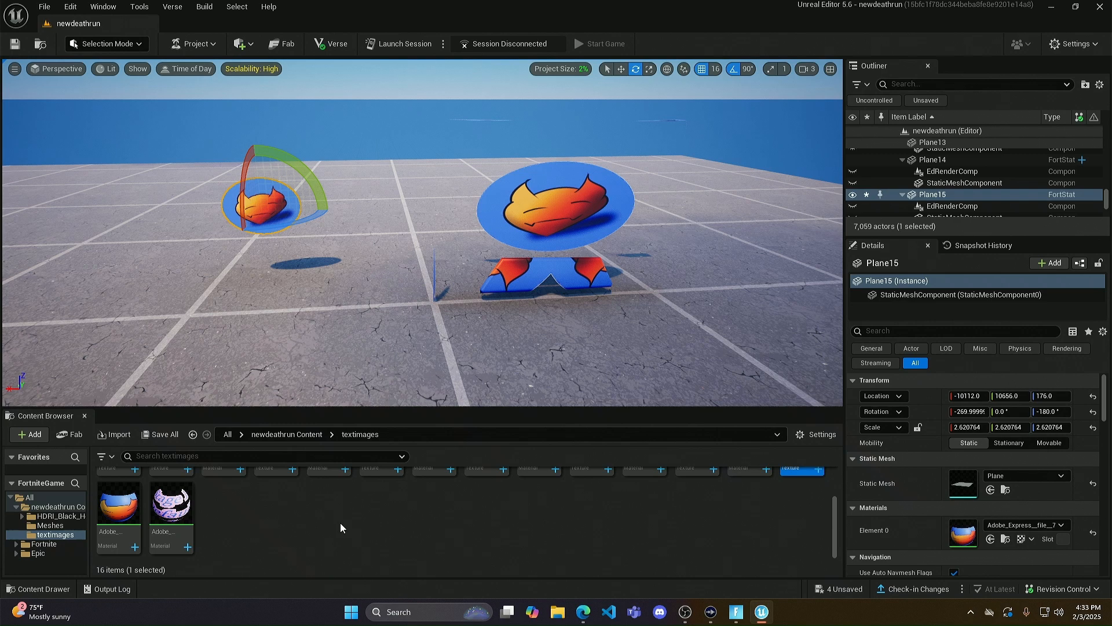
key("f")
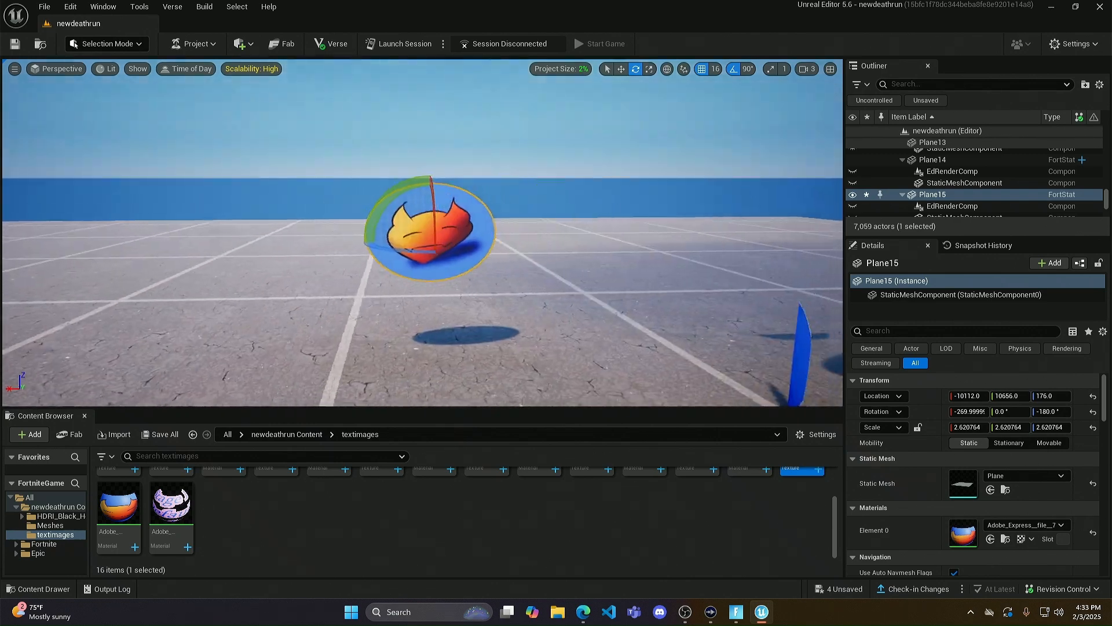
right_click_drag(371, 185, 404, 187)
left_click(373, 180)
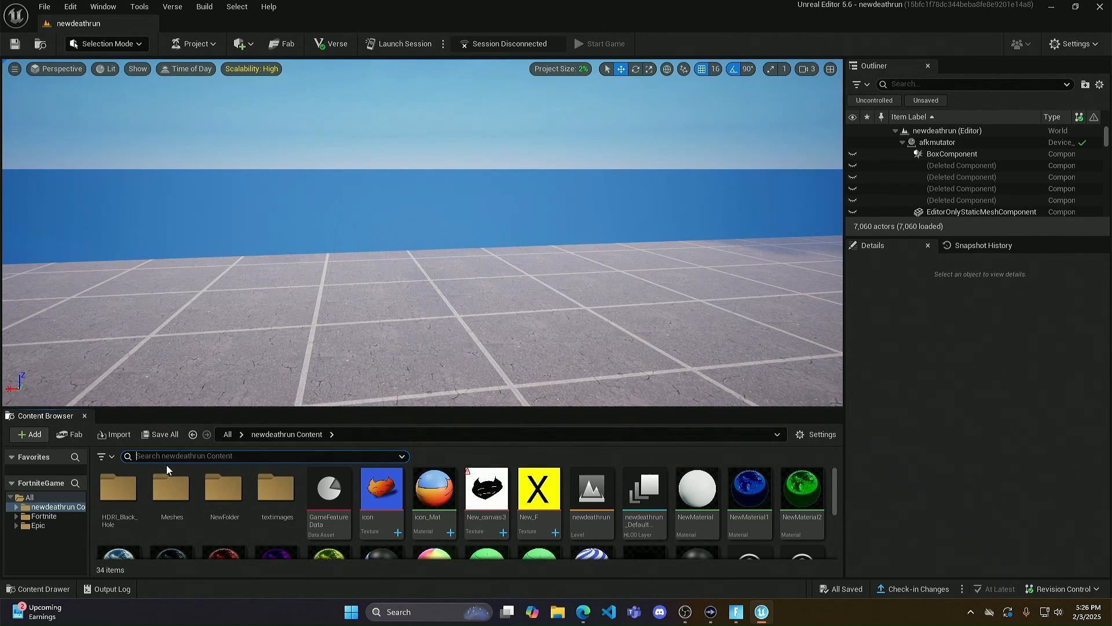
Step: Search all content for "plane" and place another Plane static mesh on the empty ground
type("plane")
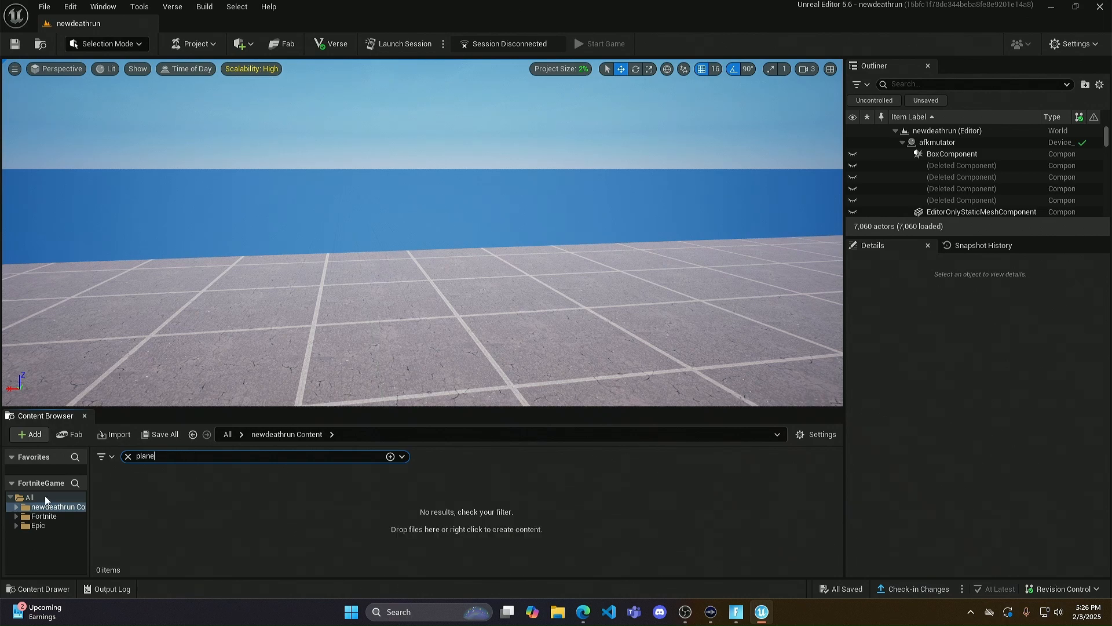
left_click(29, 496)
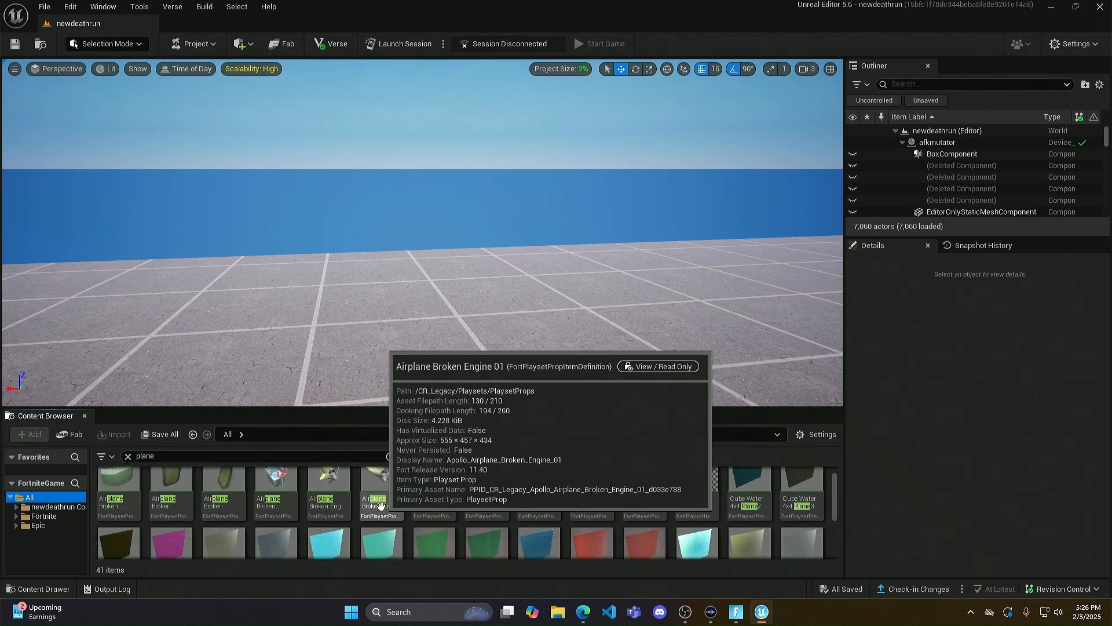
scroll(381, 506, "down", 1)
left_click_drag(224, 504, 348, 311)
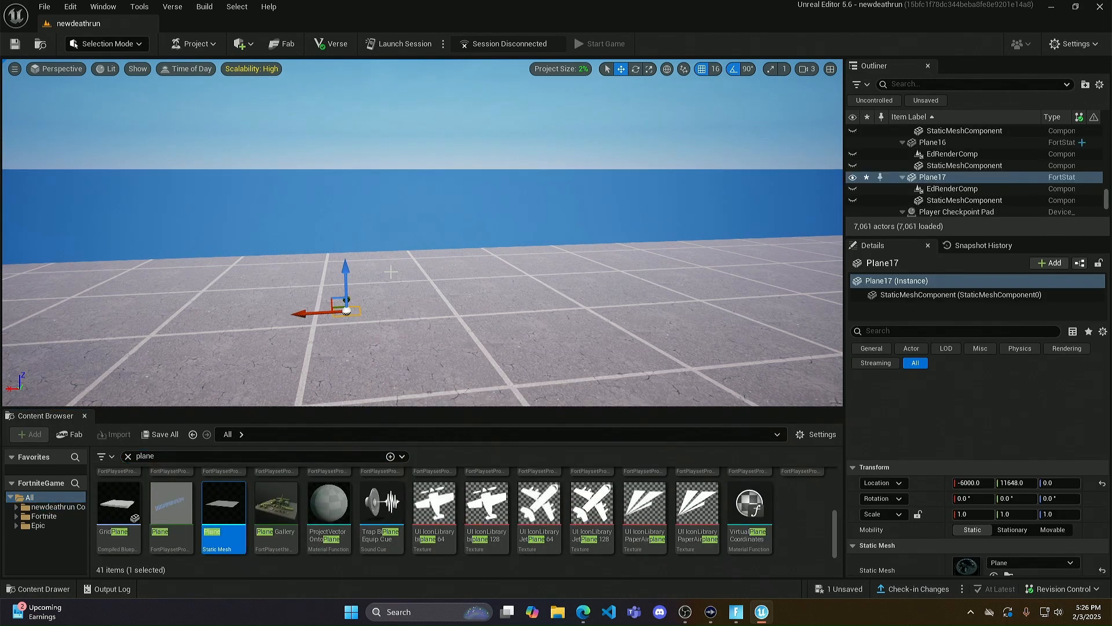
Step: Raise the new plane to Z 160, rotate it -90° to stand upright, and scale it uniformly to about 3.15
left_click_drag(346, 270, 603, 106)
left_click(636, 69)
left_click(650, 69)
left_click(621, 69)
mouse_move(466, 210)
right_mouse_down()
mouse_move(446, 218)
mouse_move(466, 210)
right_mouse_up()
key("w")
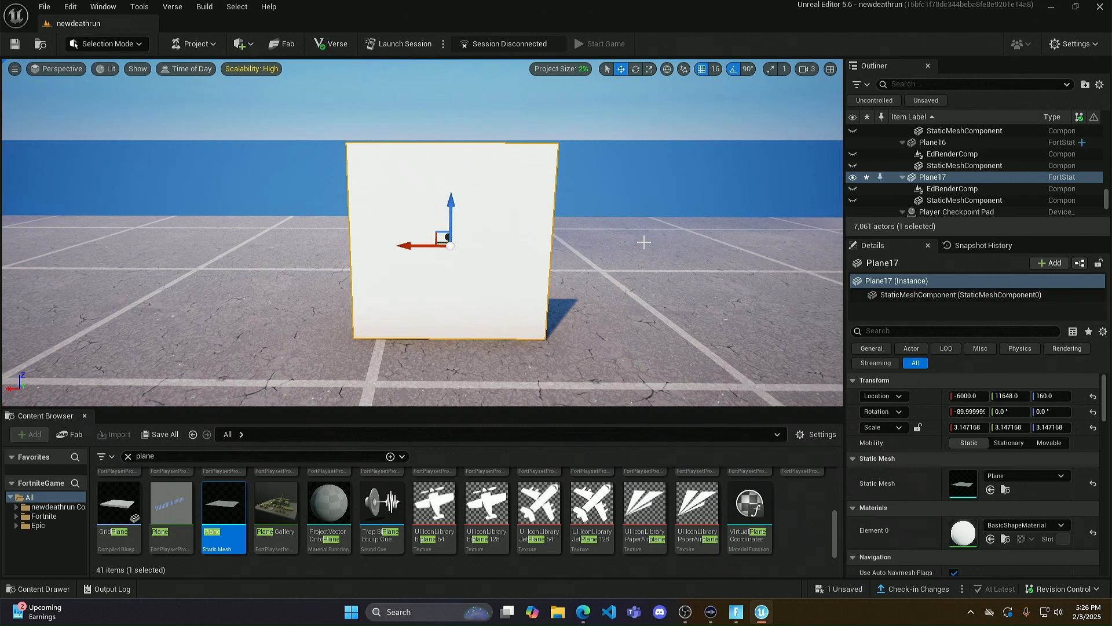
Step: Clear the search, open newdeathrun Content's textimages folder, and apply the "Stage 3: Traps 101" texture to the upright plane
left_click(55, 506)
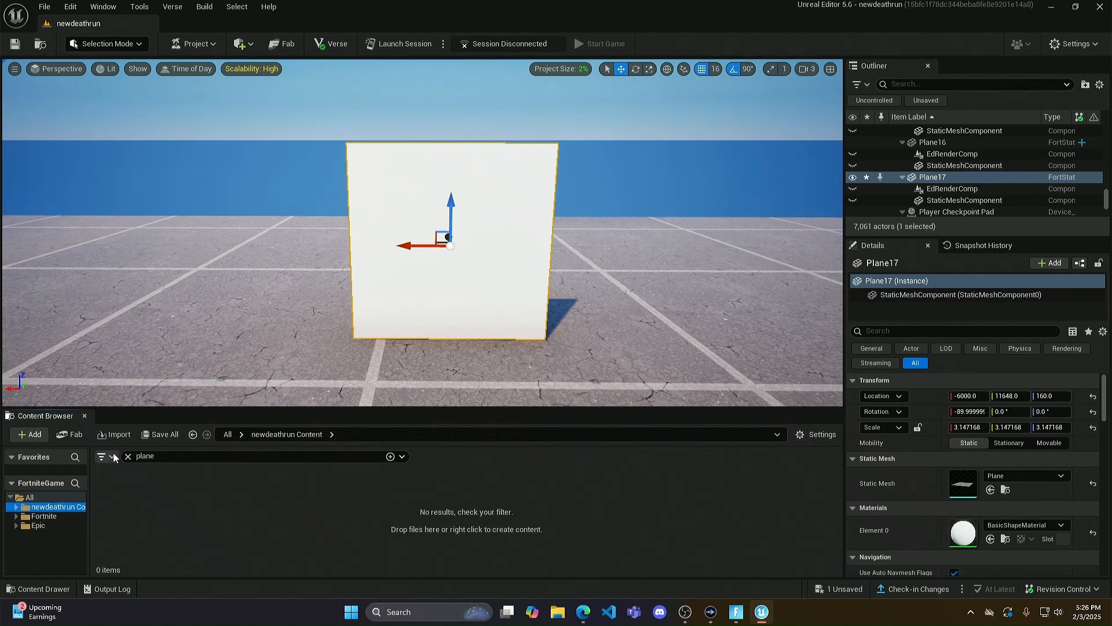
left_click(128, 457)
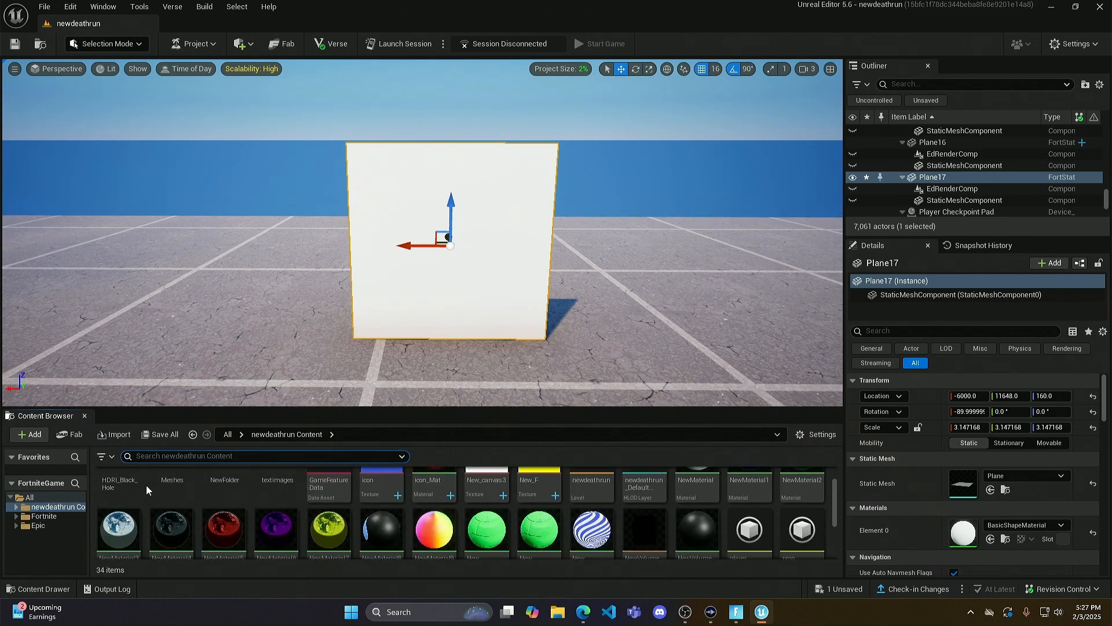
scroll(146, 485, "up", 1)
double_click(276, 496)
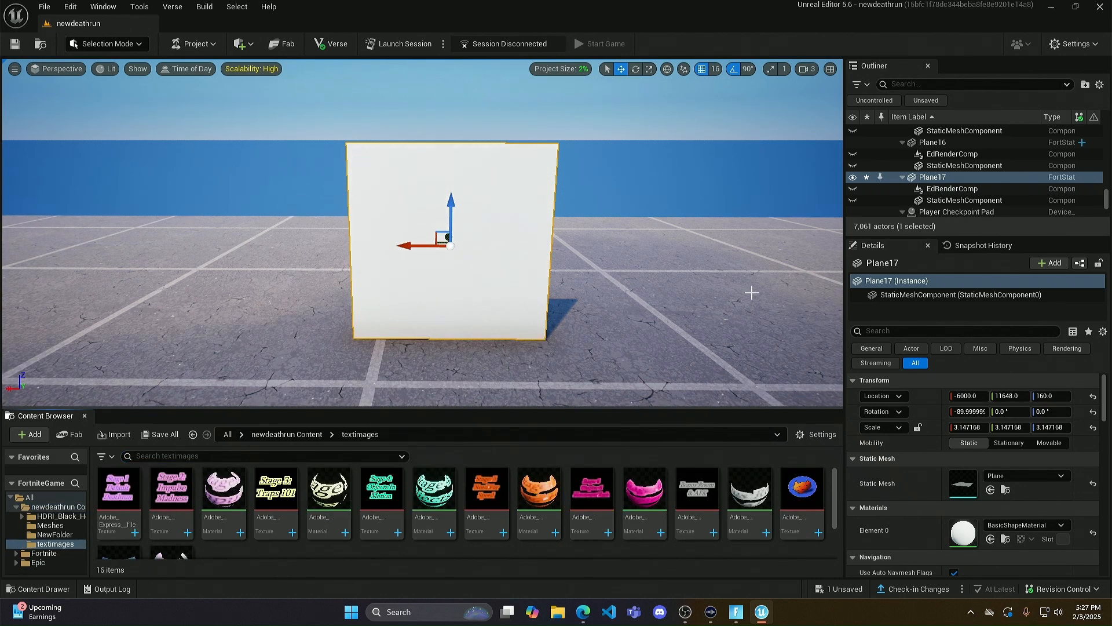
mouse_move(276, 493)
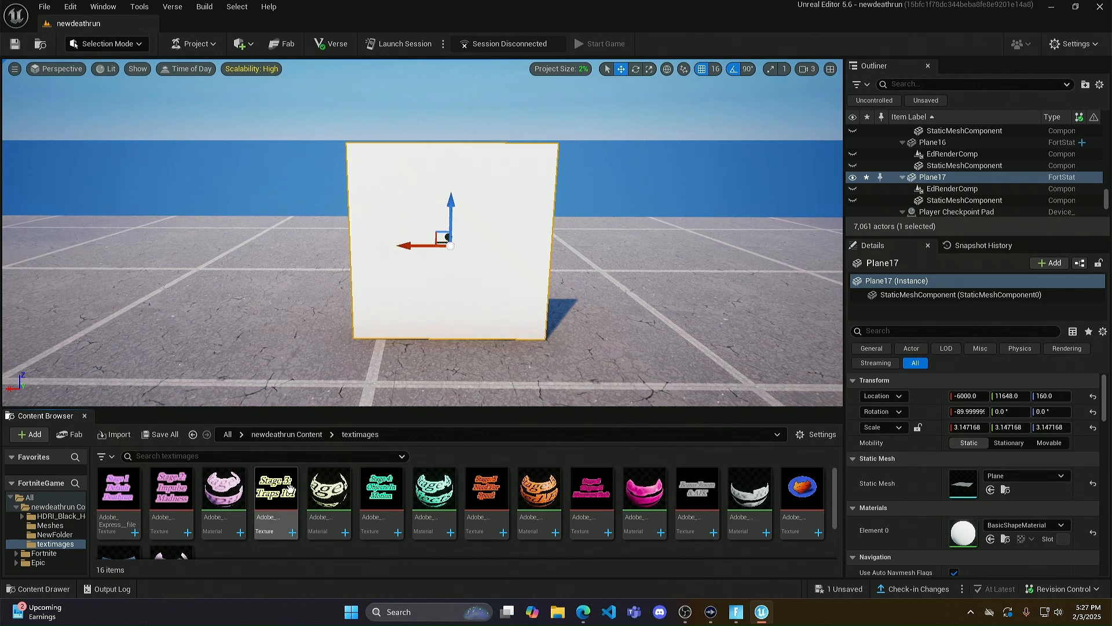
mouse_move(355, 497)
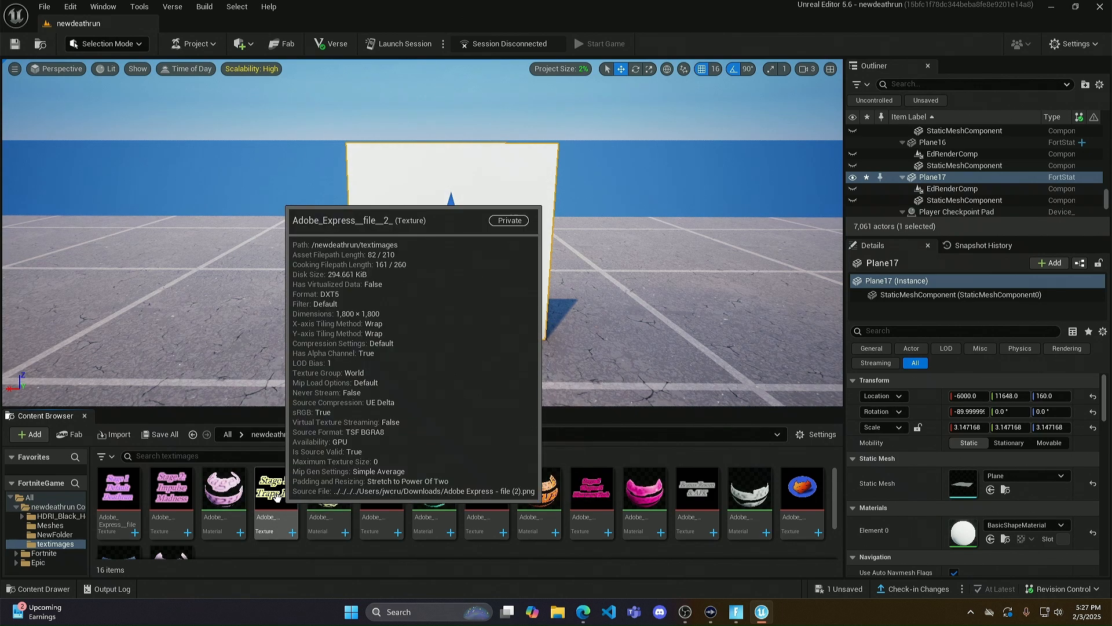
left_click(264, 510)
left_click_drag(428, 293, 429, 290)
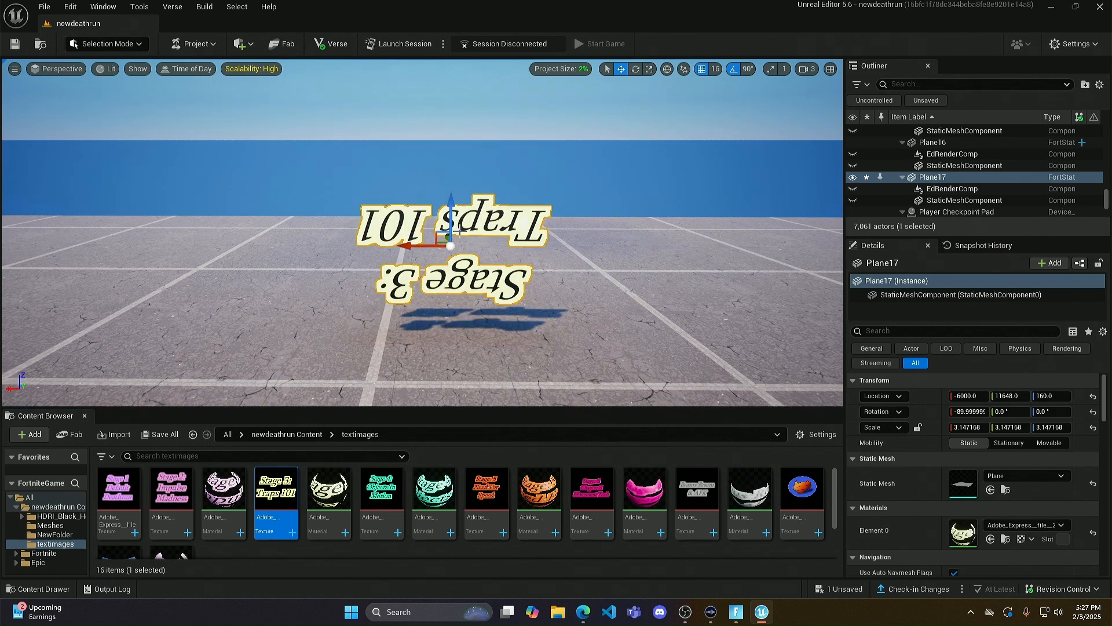
Step: Rotate the "Stage 3: Traps 101" text plane by 180° so its lettering reads upright, and look it over
left_click(635, 69)
left_click_drag(422, 179, 451, 174)
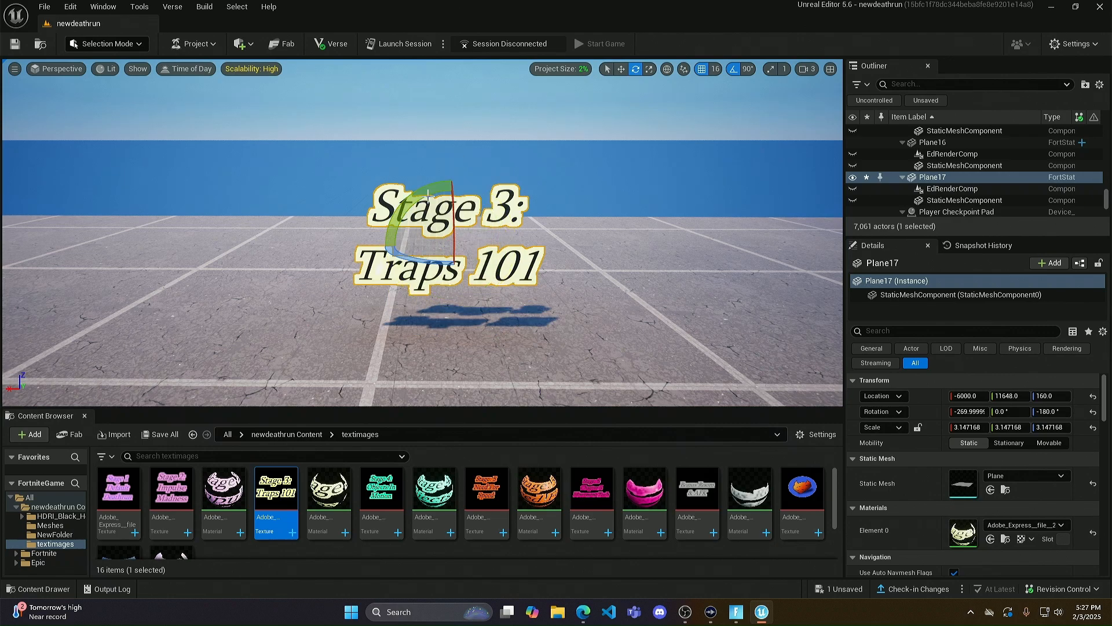
right_click_drag(615, 179, 568, 168)
key("w")
scroll(255, 174, "down", 2)
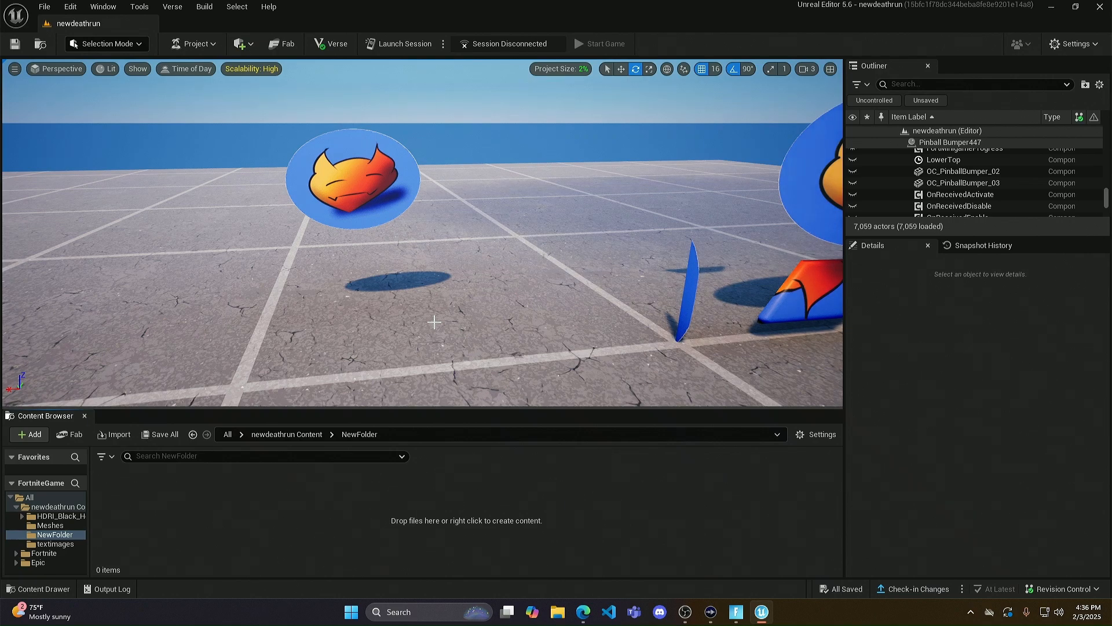
Step: Create a material in NewFolder, keep its default name, and open it for editing
right_click_drag(410, 247, 496, 250)
key("w")
scroll(718, 272, "down", 3)
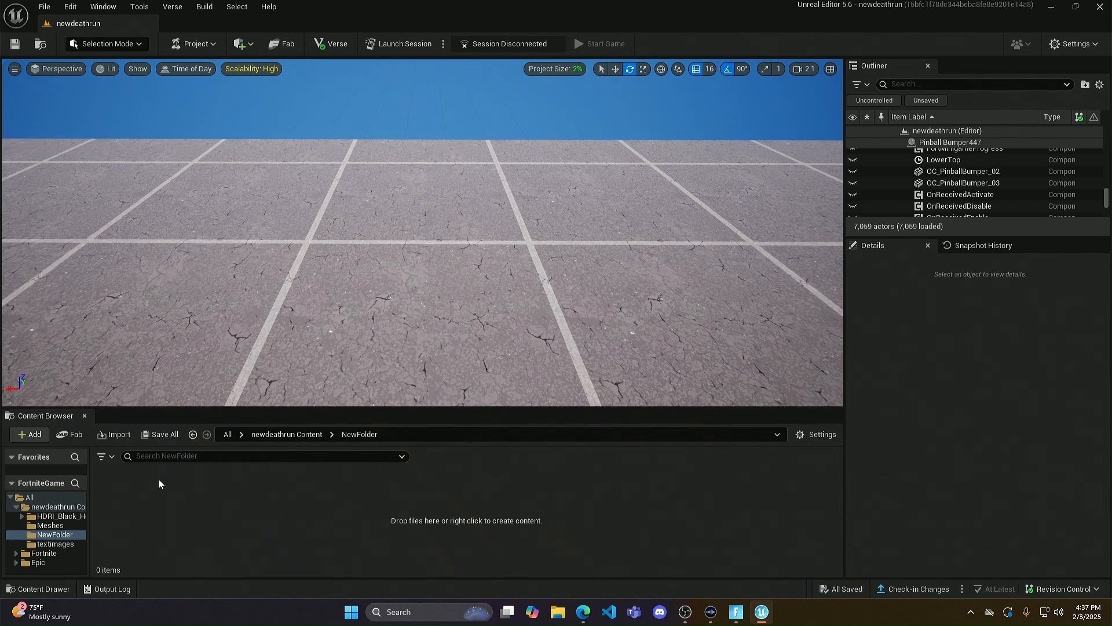
right_click(250, 523)
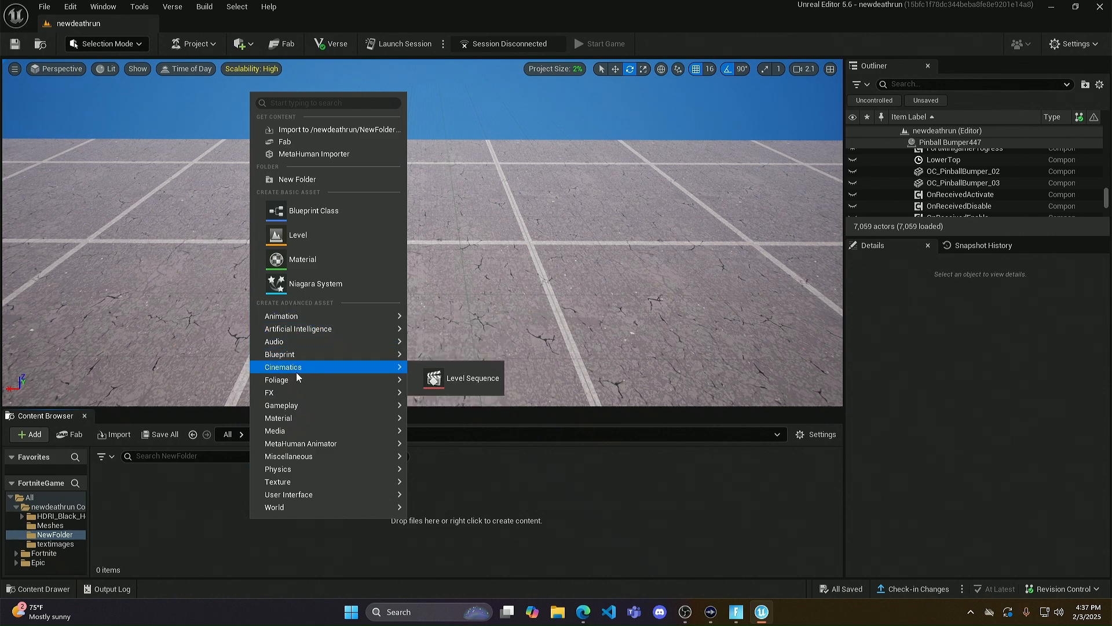
mouse_move(291, 417)
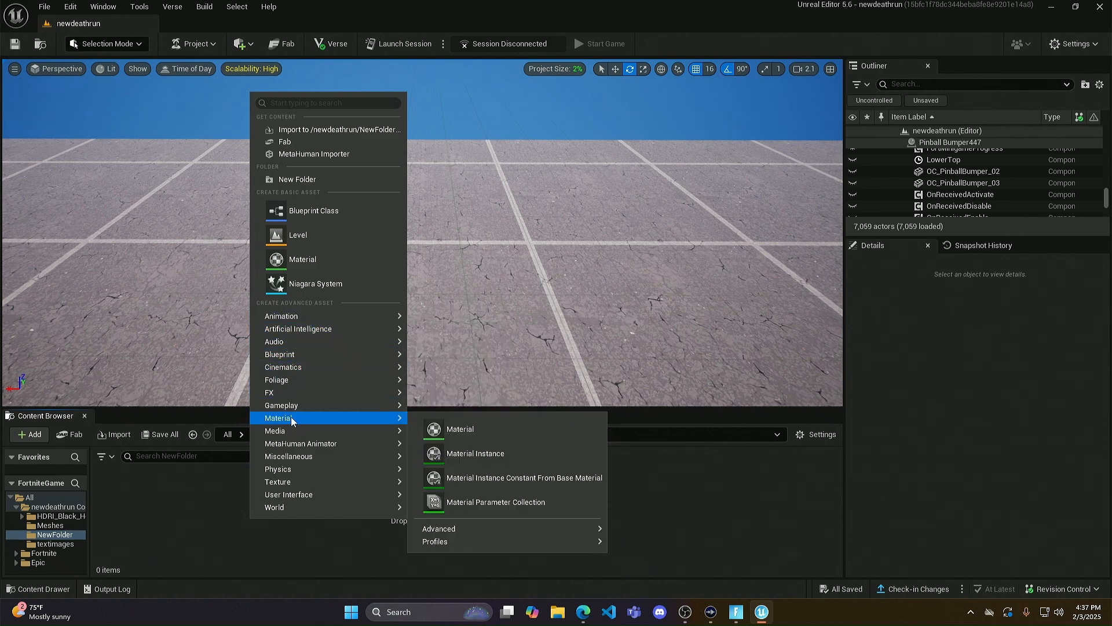
left_click(457, 428)
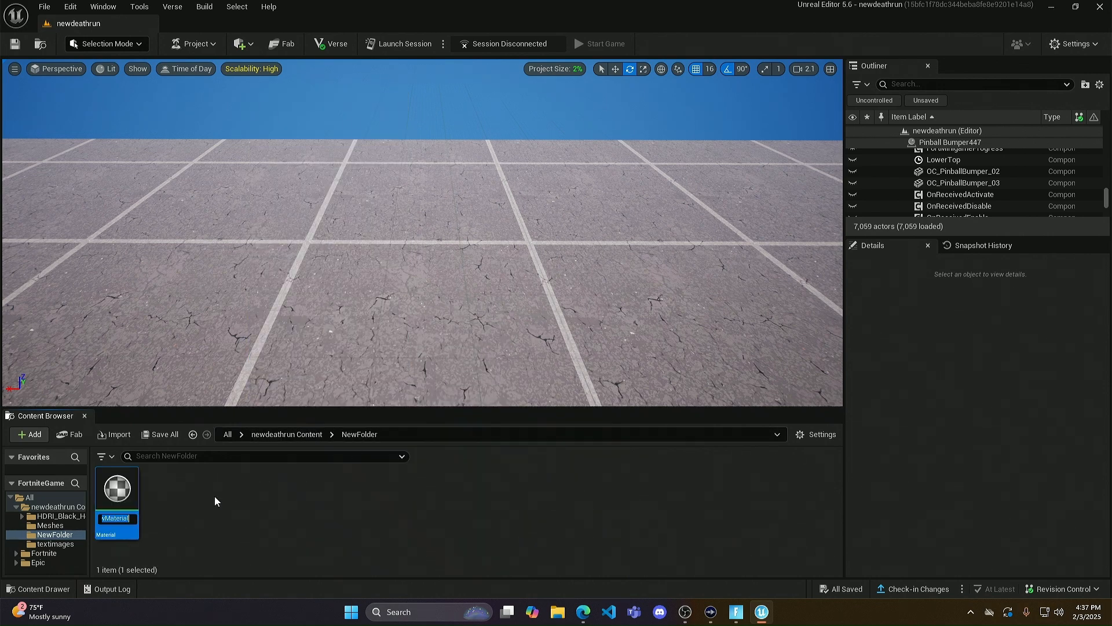
key("Return")
double_click(112, 493)
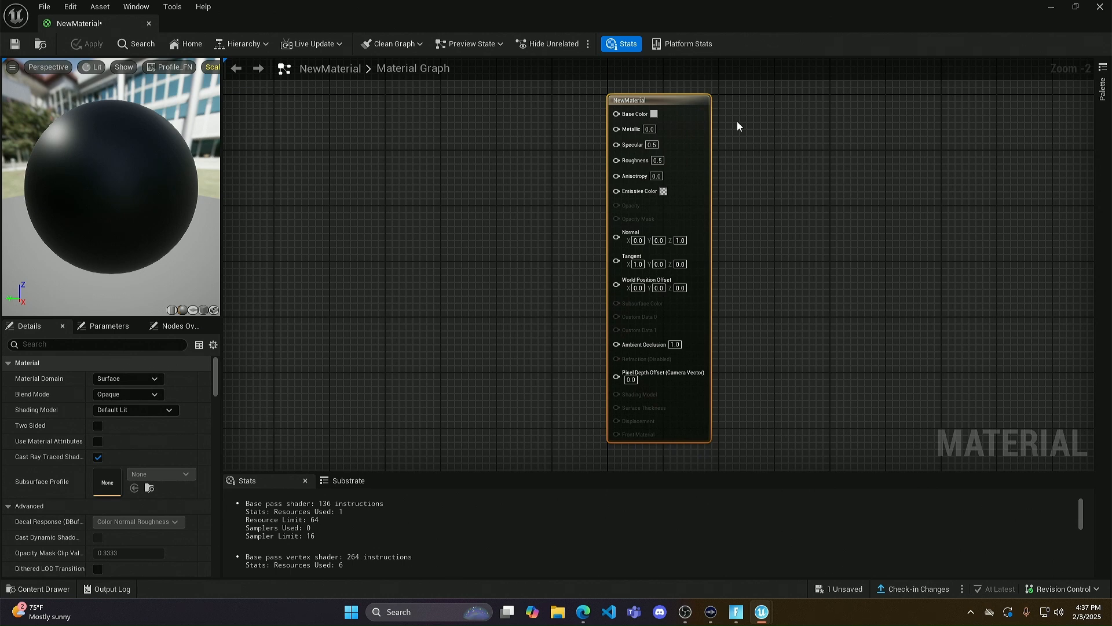
Step: Set the material's base color to a fully saturated, bright magenta-pink, save the material, and close its editor
left_click(654, 113)
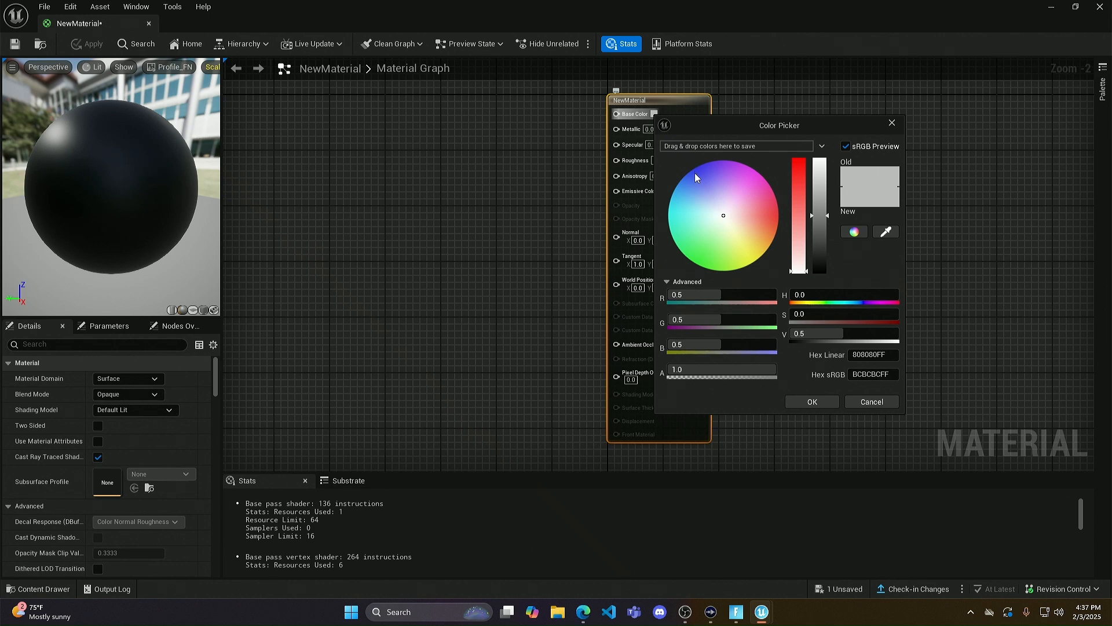
left_click(758, 176)
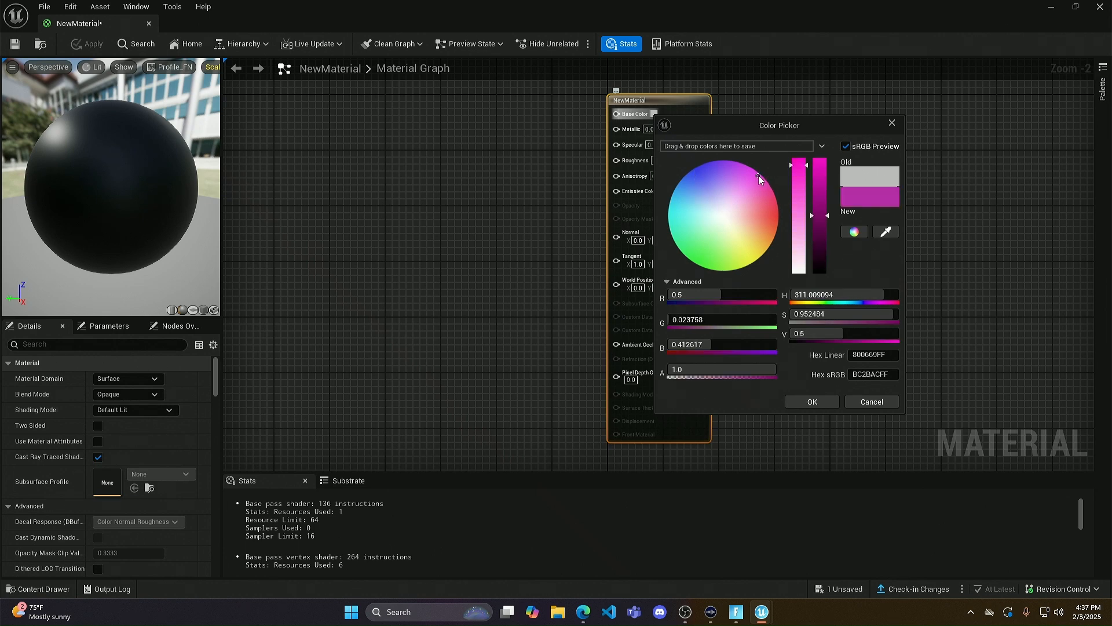
left_click(691, 238)
left_click(763, 197)
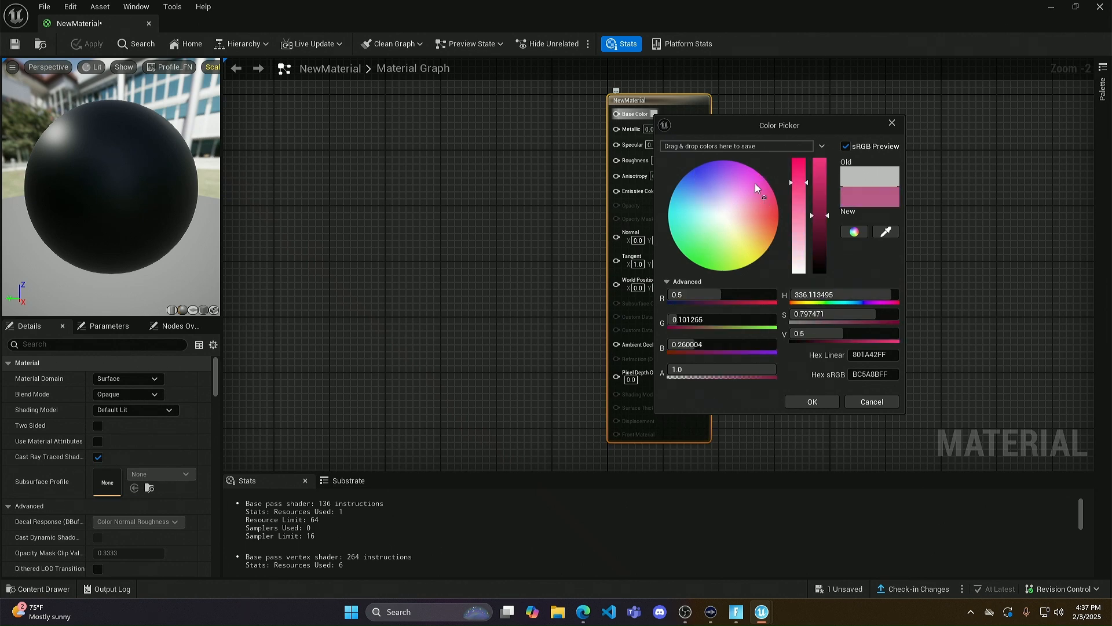
left_click_drag(801, 164, 804, 157)
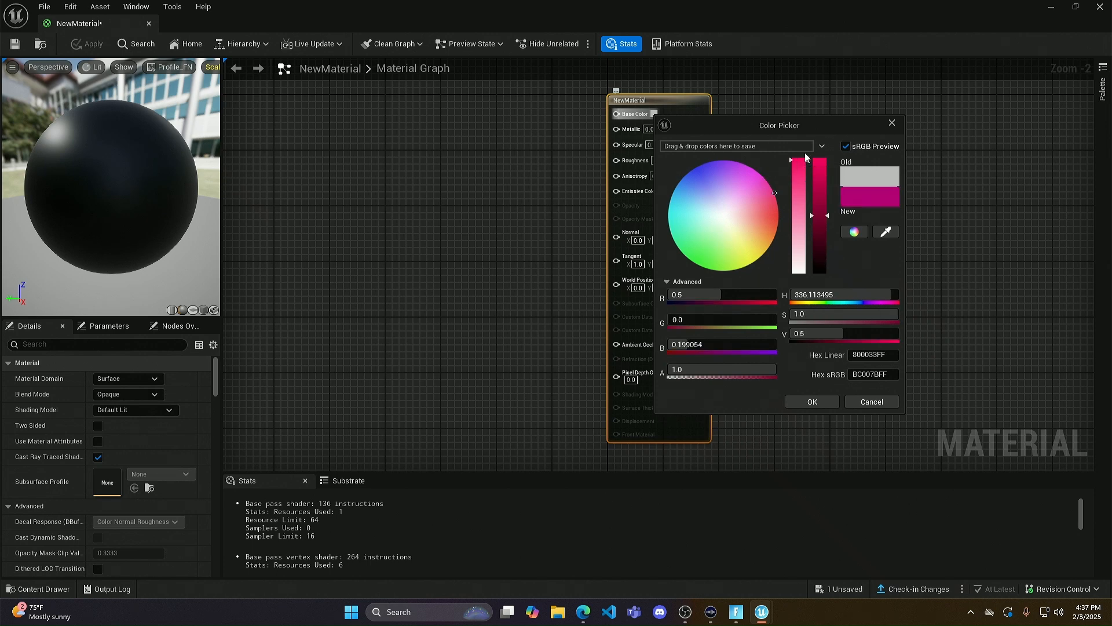
left_click(823, 160)
left_click(822, 403)
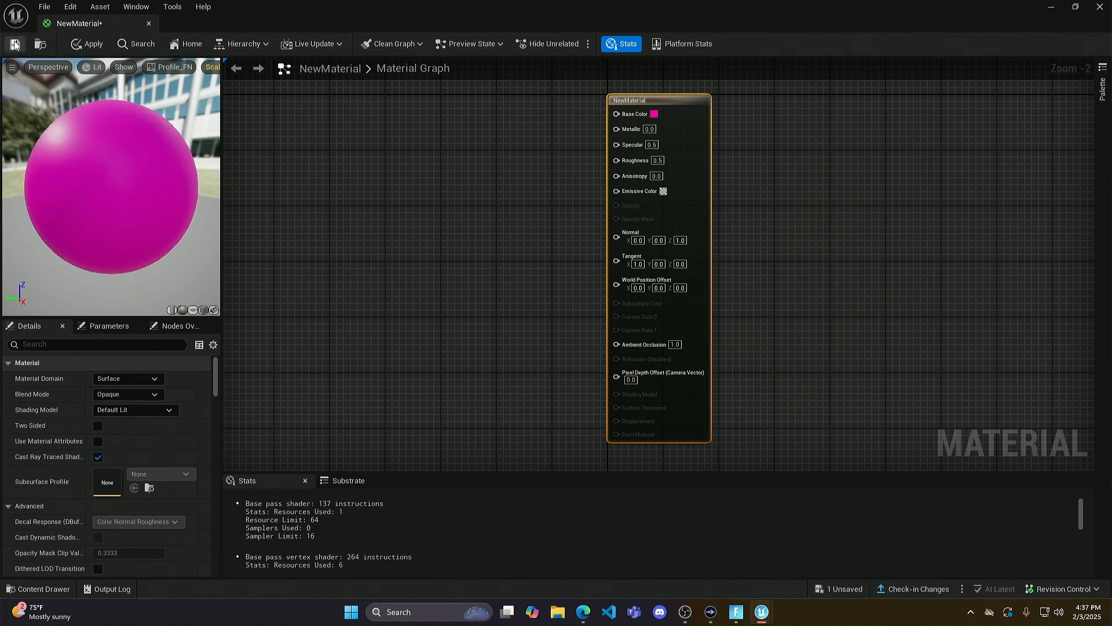
key("ctrl+s")
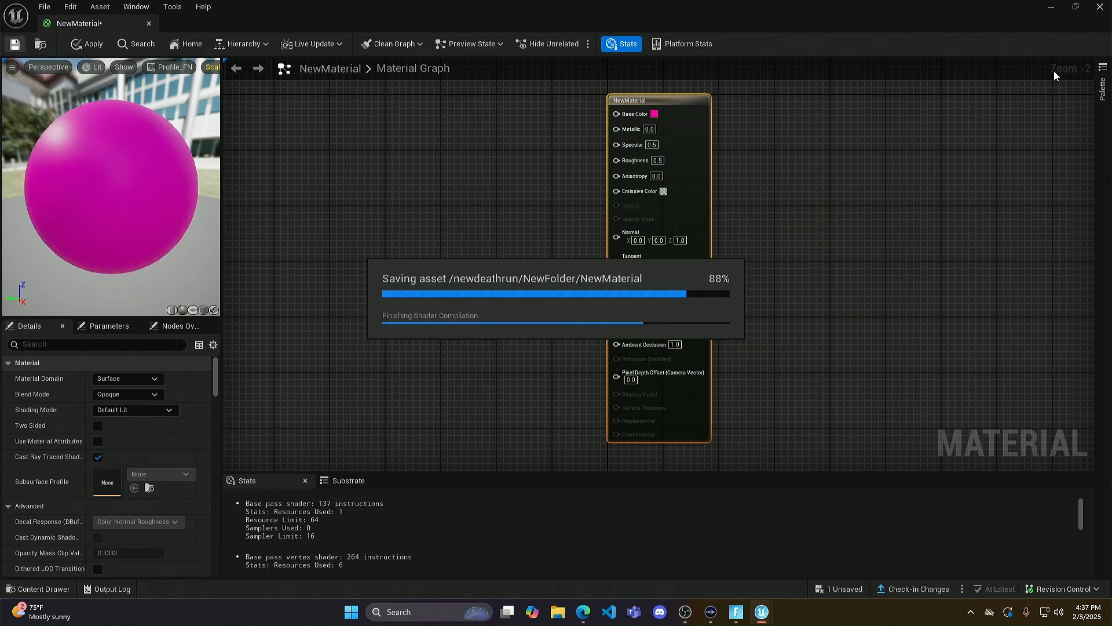
left_click(1100, 6)
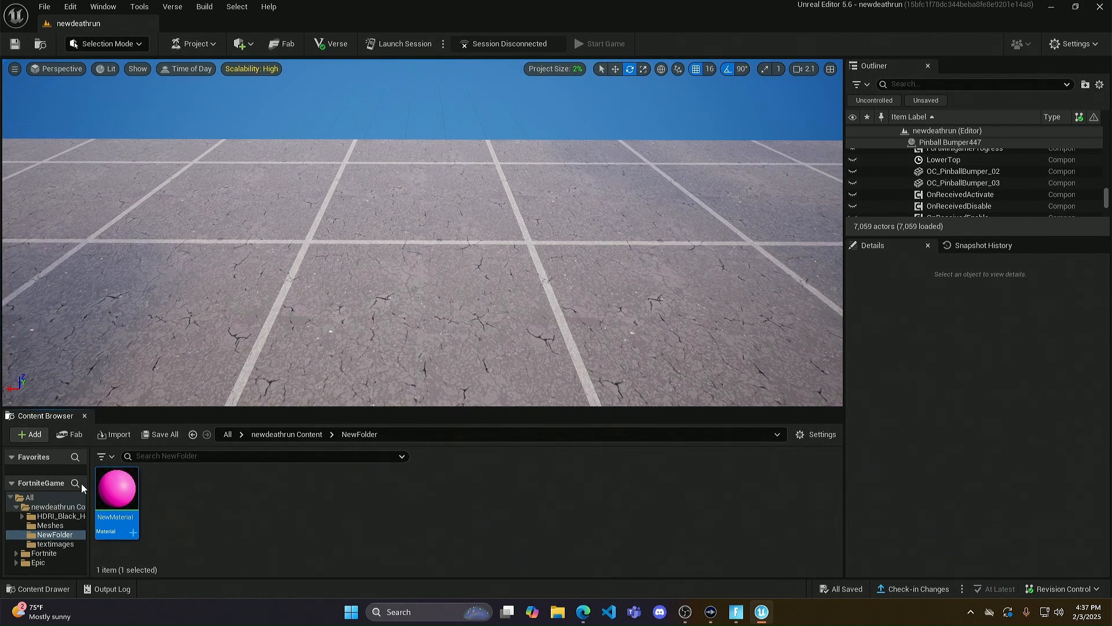
Step: Search all content for "plane", place a Plane static mesh on the empty ground, and rotate it -90° to stand upright
left_click(24, 497)
left_click(179, 457)
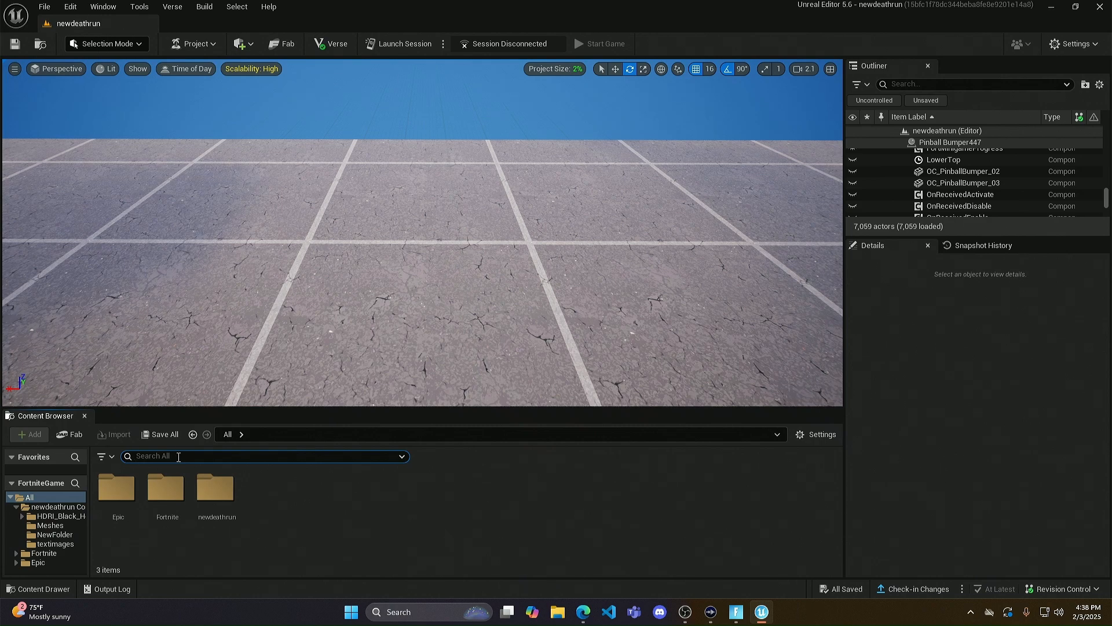
type("plane")
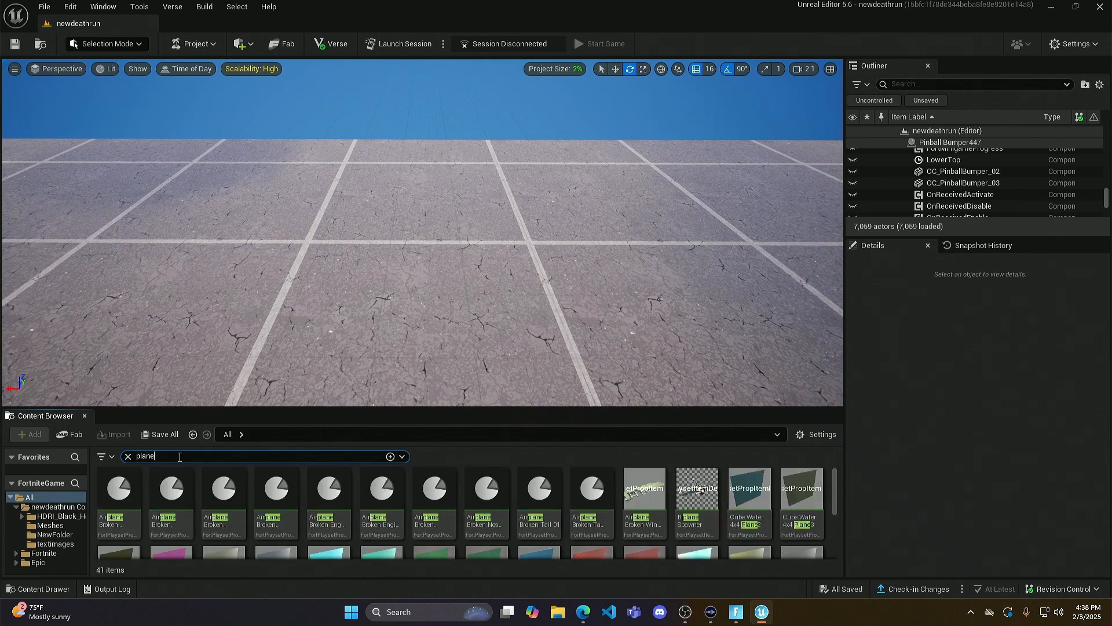
scroll(307, 481, "down", 5)
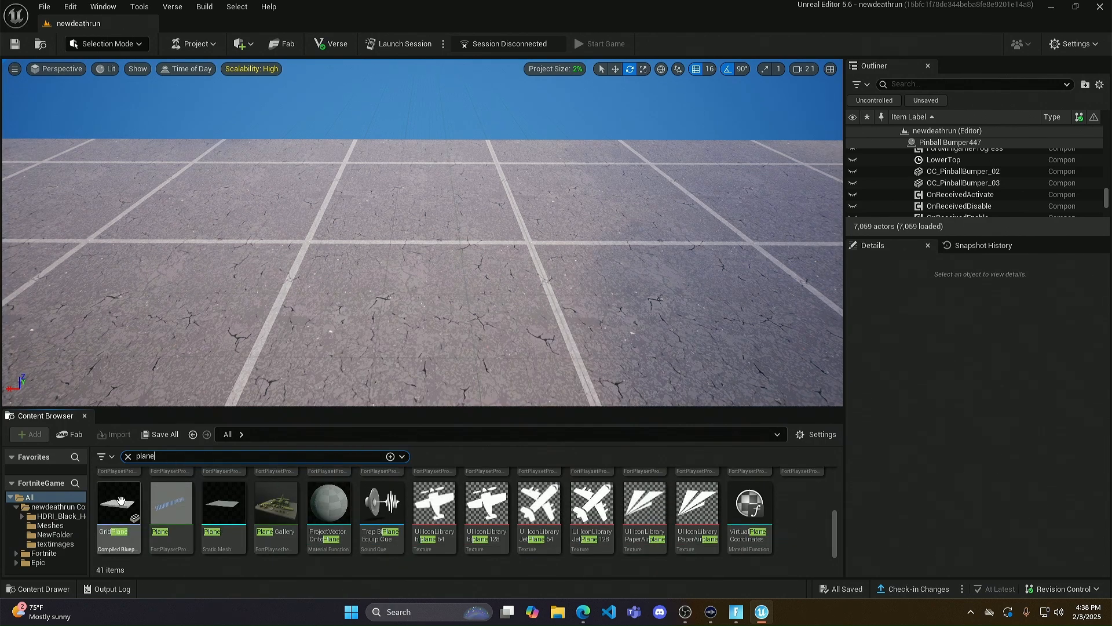
left_click_drag(207, 497, 365, 236)
left_click_drag(349, 187, 676, 3)
Step: Scale the upright plane uniformly to about 3.99 and raise it to Z 208
left_click(615, 69)
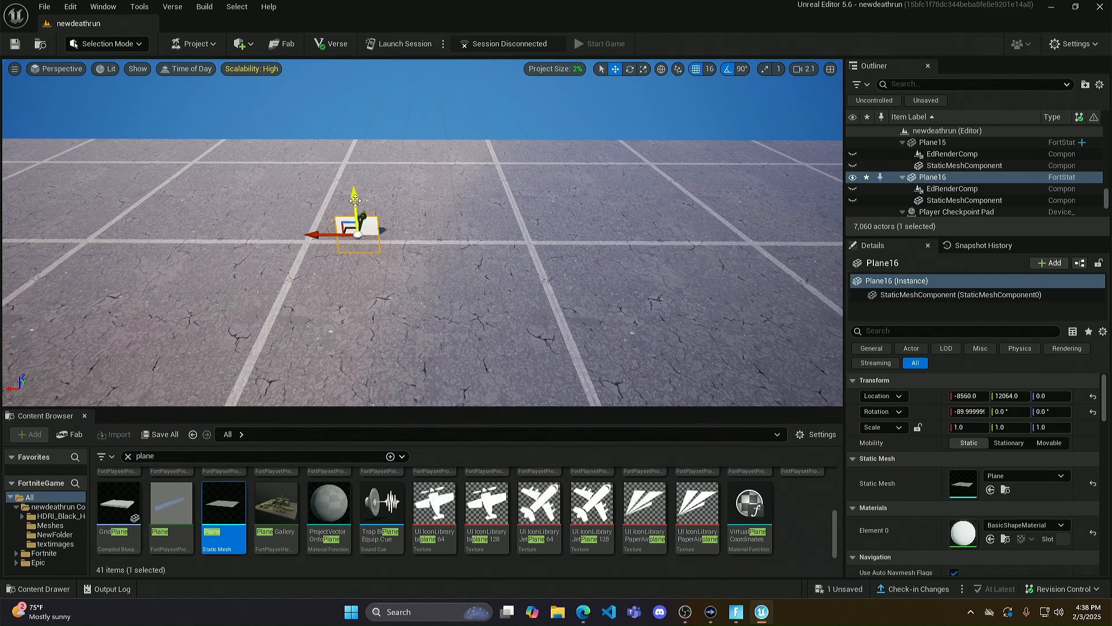
left_click_drag(354, 194, 356, 154)
left_click(643, 69)
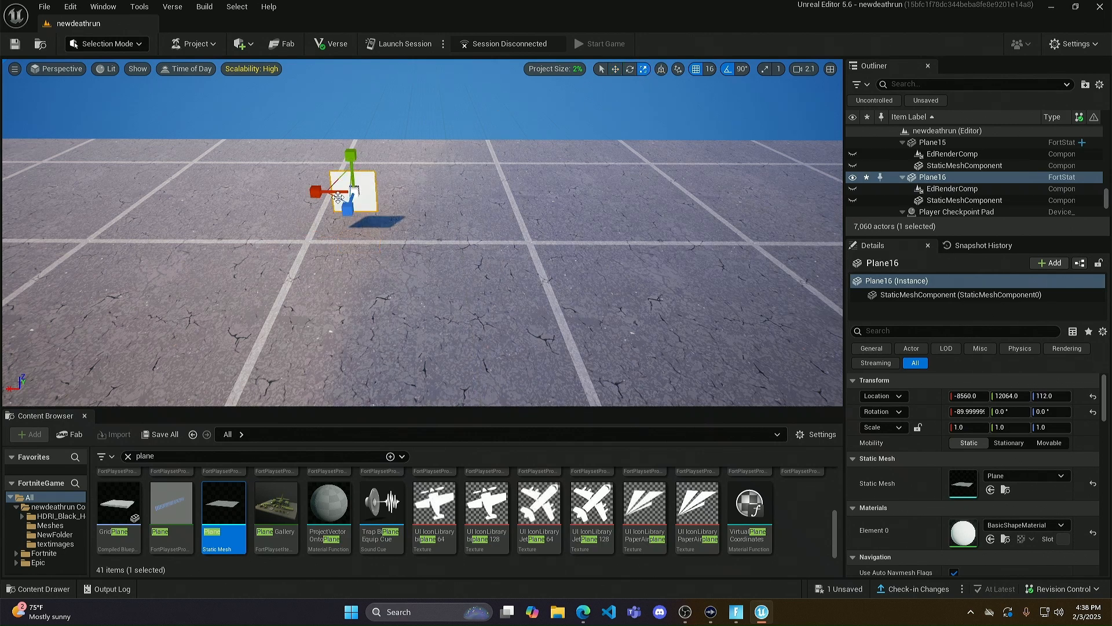
left_click_drag(354, 191, 429, 156)
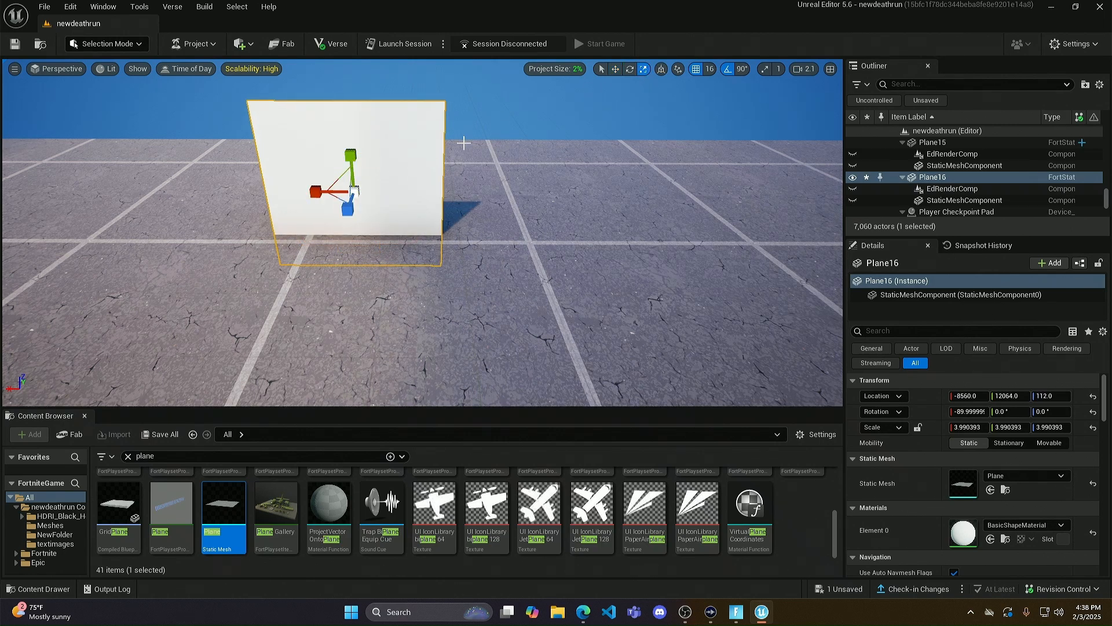
left_click(615, 69)
left_click_drag(352, 139, 365, 95)
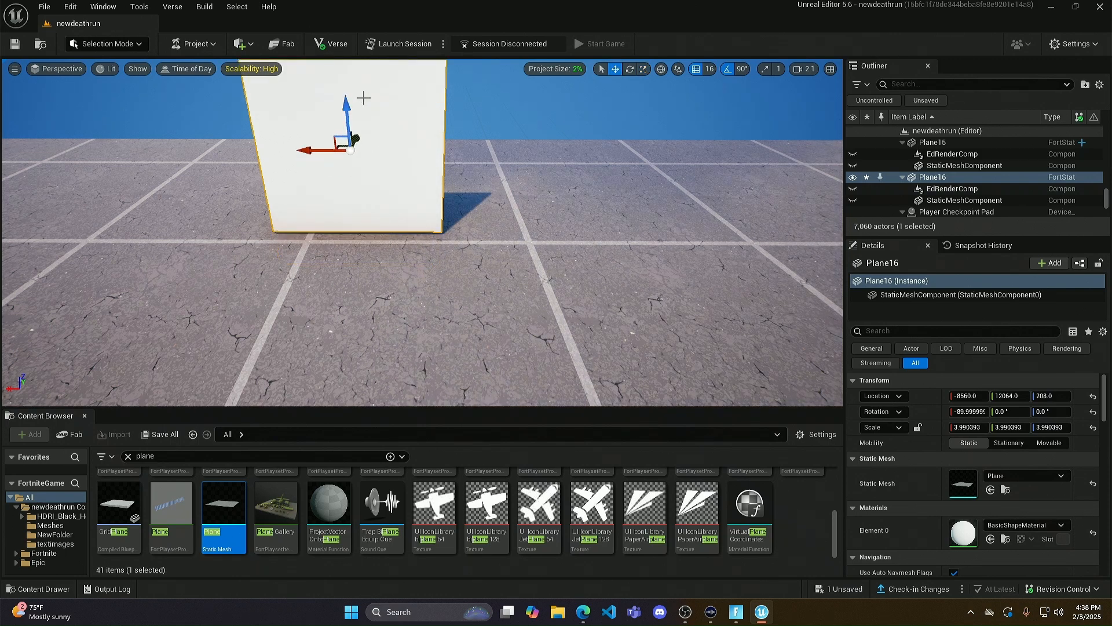
right_click_drag(529, 192, 536, 183)
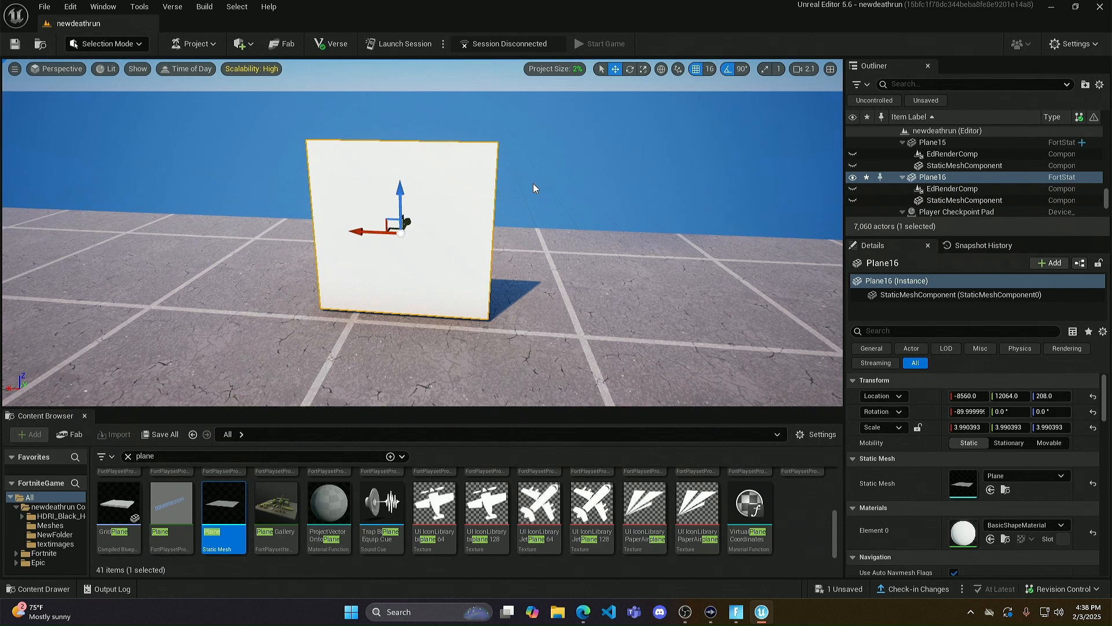
left_click(517, 186)
Step: Clear the content search, open newdeathrun Content's NewFolder, and apply the pink material to the white plane
right_click_drag(471, 197, 470, 210)
key("w")
scroll(486, 231, "up", 3)
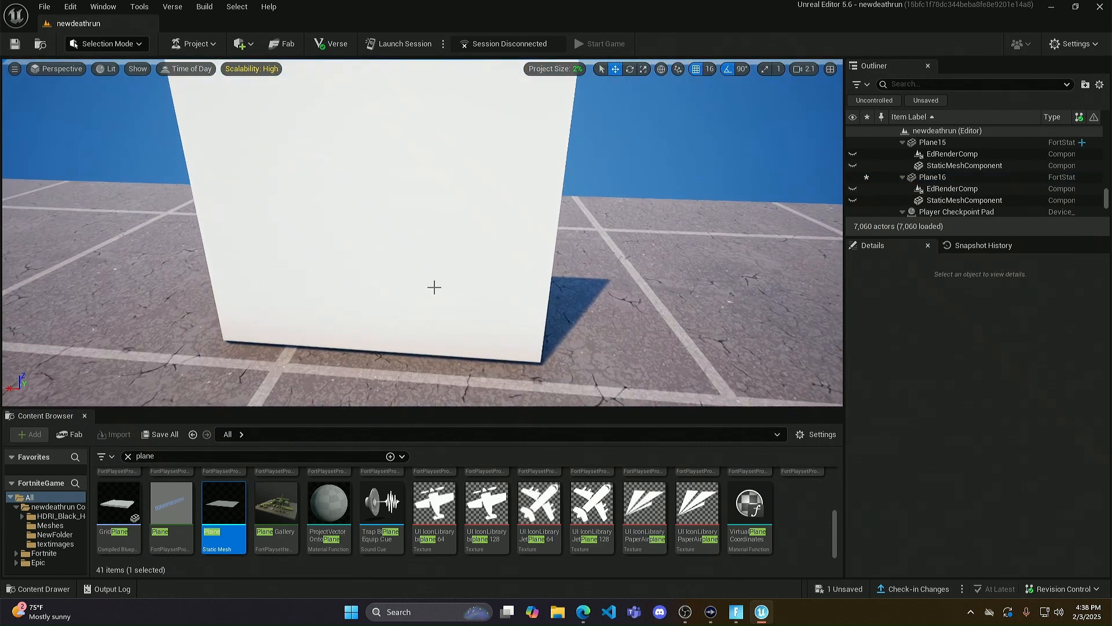
left_click(128, 456)
left_click(51, 507)
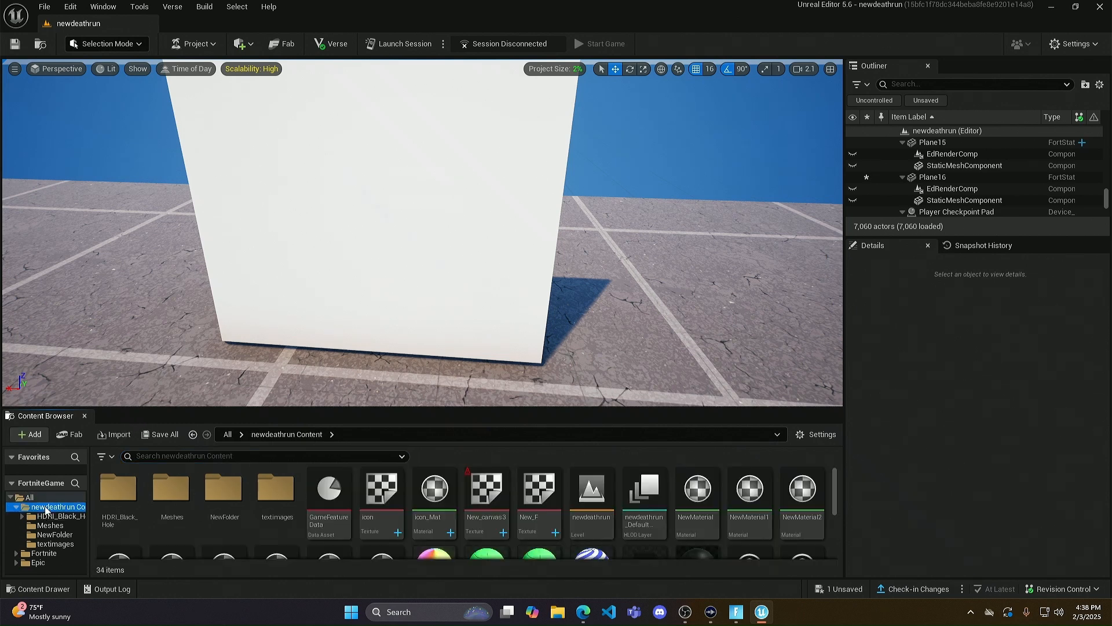
left_click(213, 491)
double_click(213, 492)
left_click(138, 488)
left_click_drag(122, 502, 416, 221)
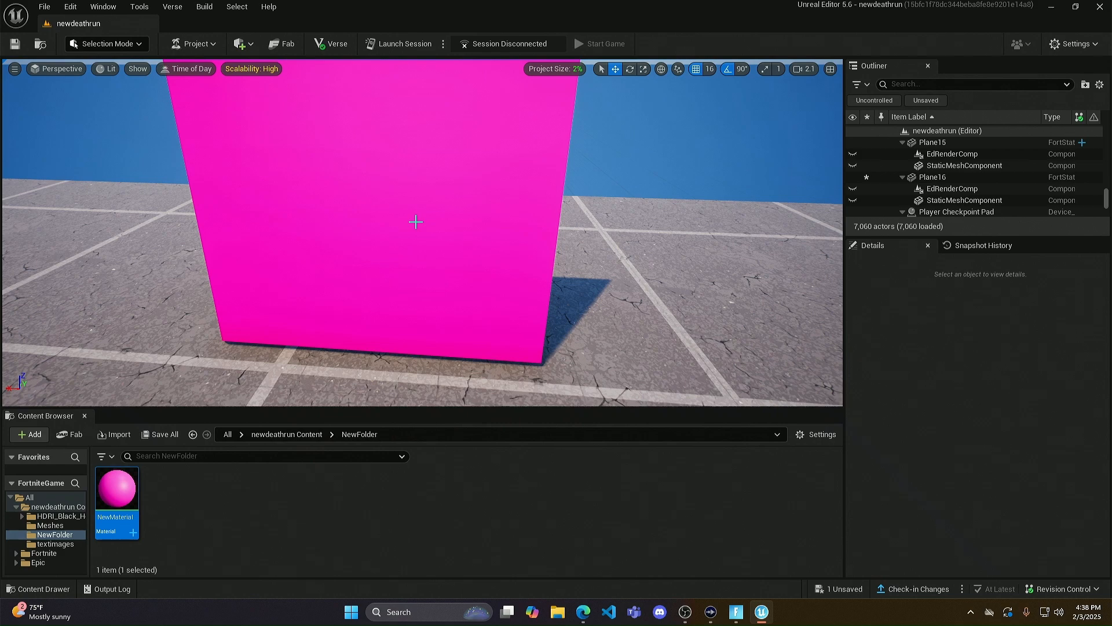
right_click_drag(416, 221, 440, 218)
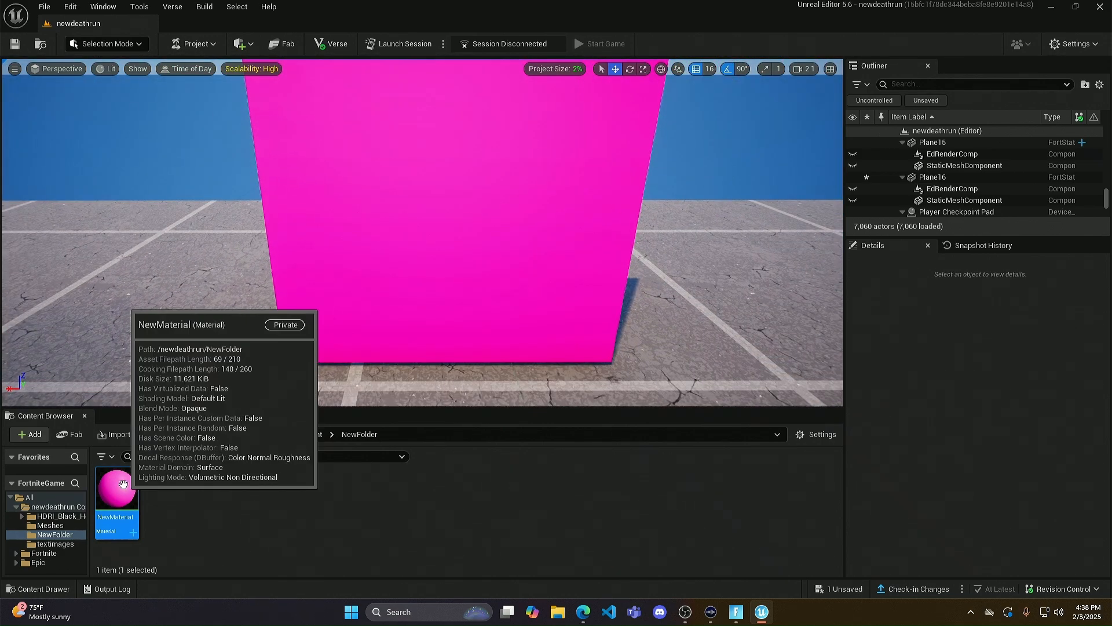
Step: Set the pink material's Metallic to 1 and Roughness to 0, save and close it, and inspect the plane's reflections
double_click(124, 485)
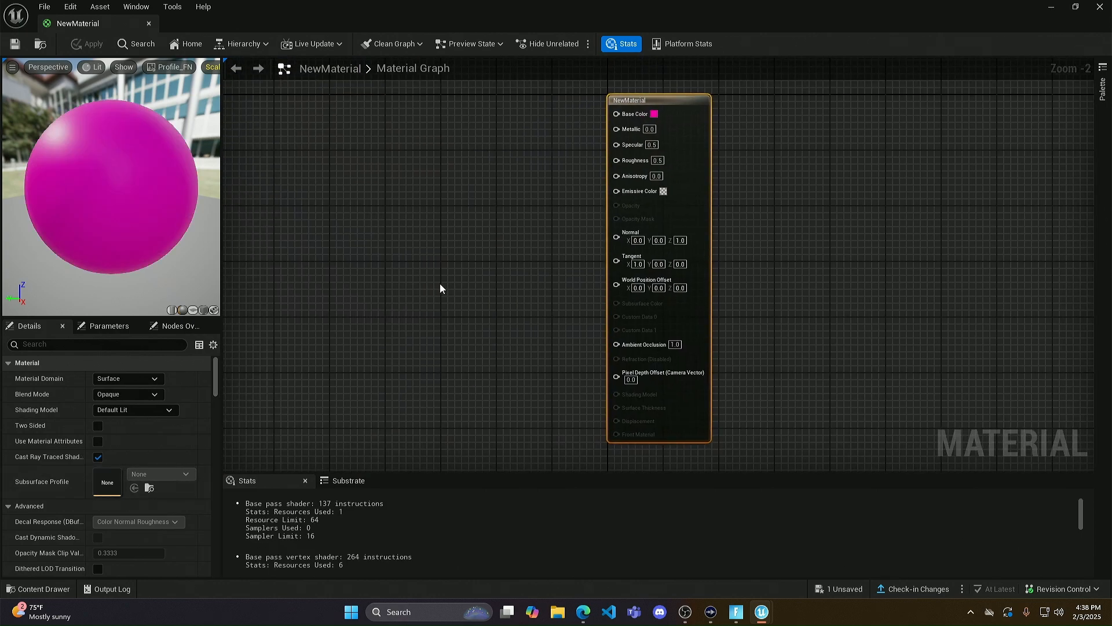
left_click(647, 129)
type("1")
key("Return")
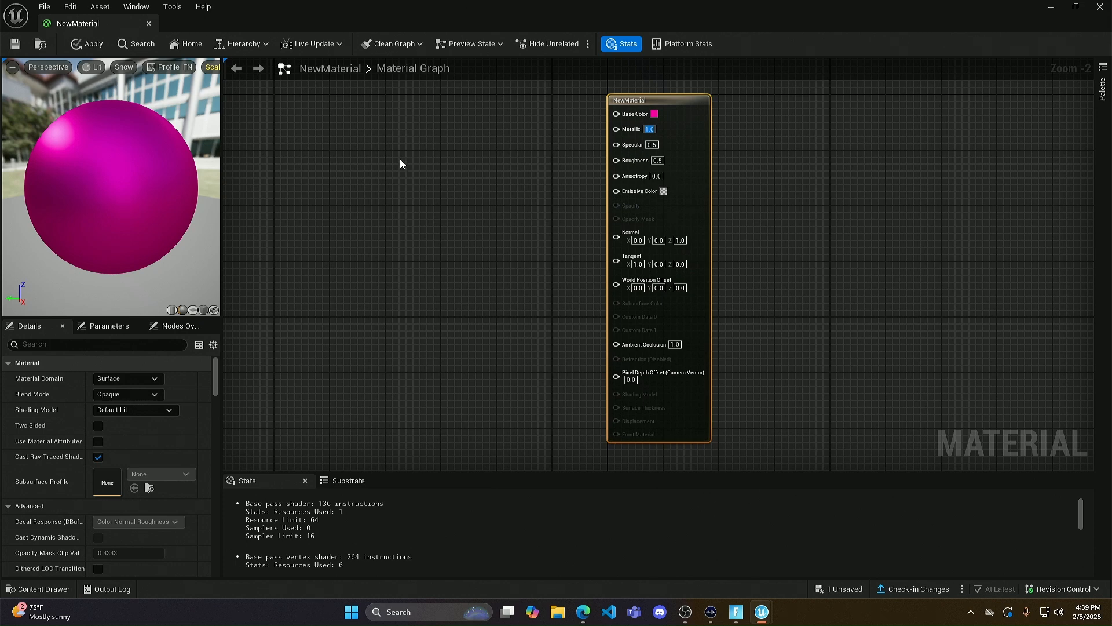
left_click(658, 161)
key("Return")
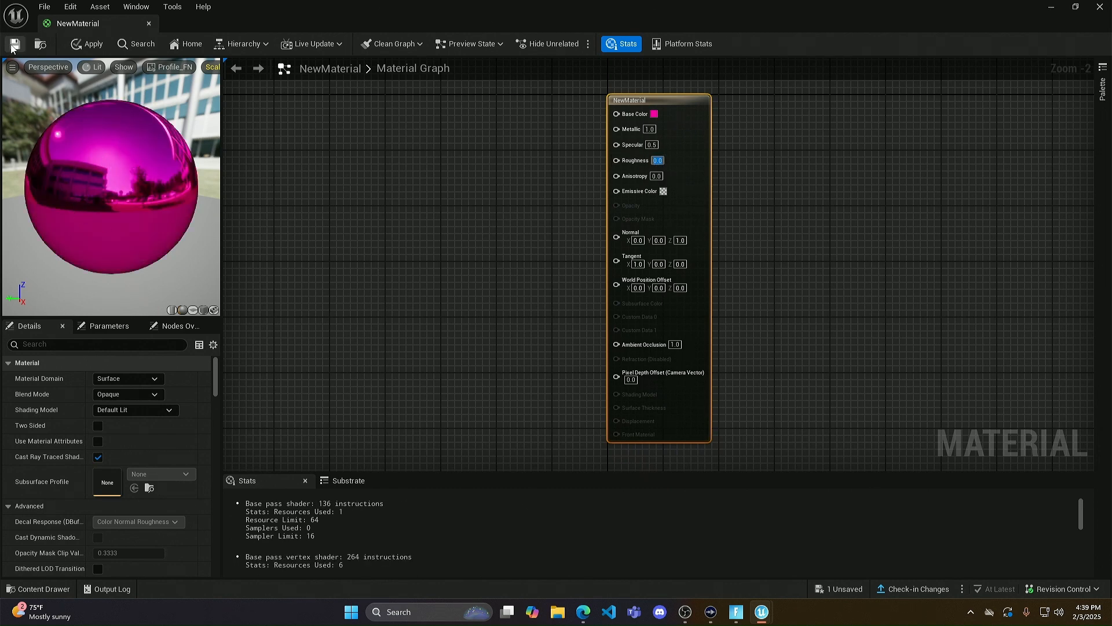
left_click(1099, 7)
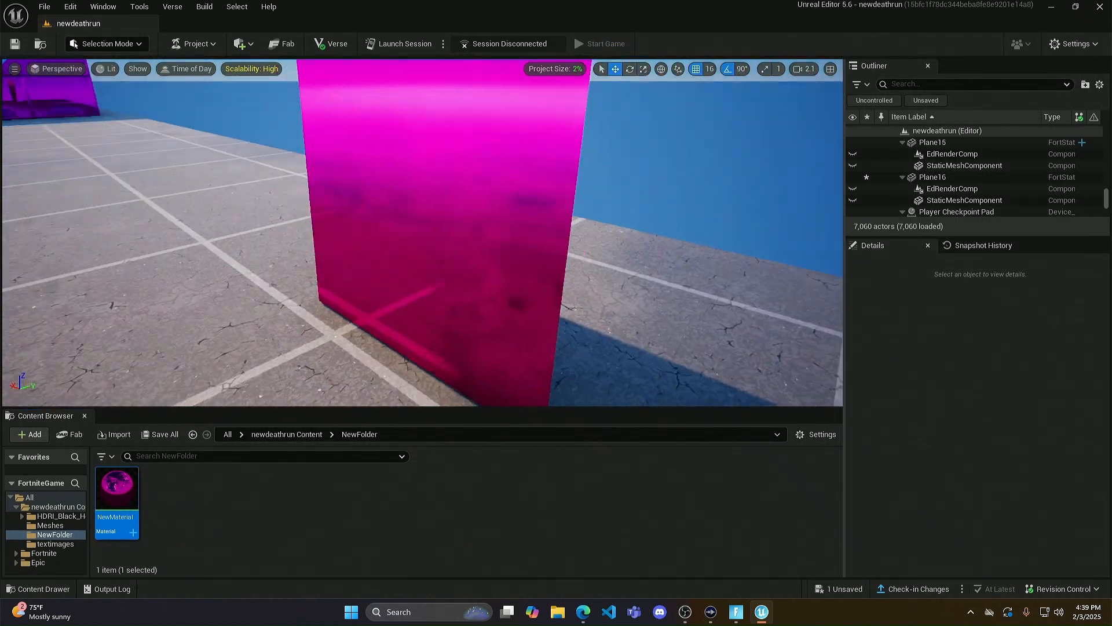
right_click_drag(423, 232, 637, 261)
key("d")
key("a")
key("d")
key("a")
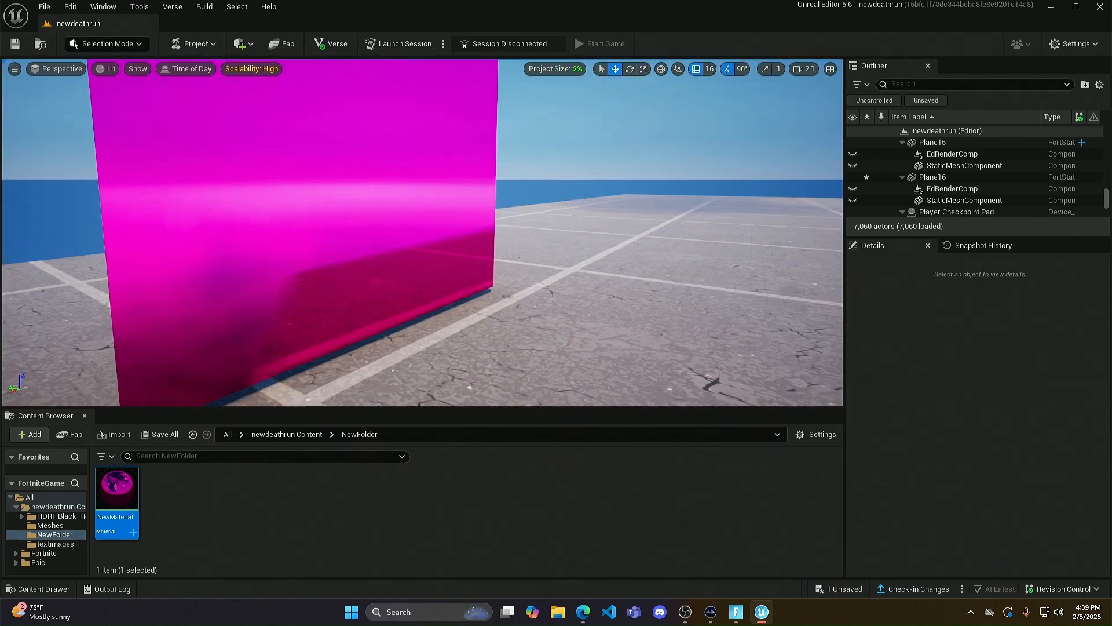
Step: Open the NewMaterial1 material and set its base color to red, Hex sRGB BC3838FF
double_click(119, 488)
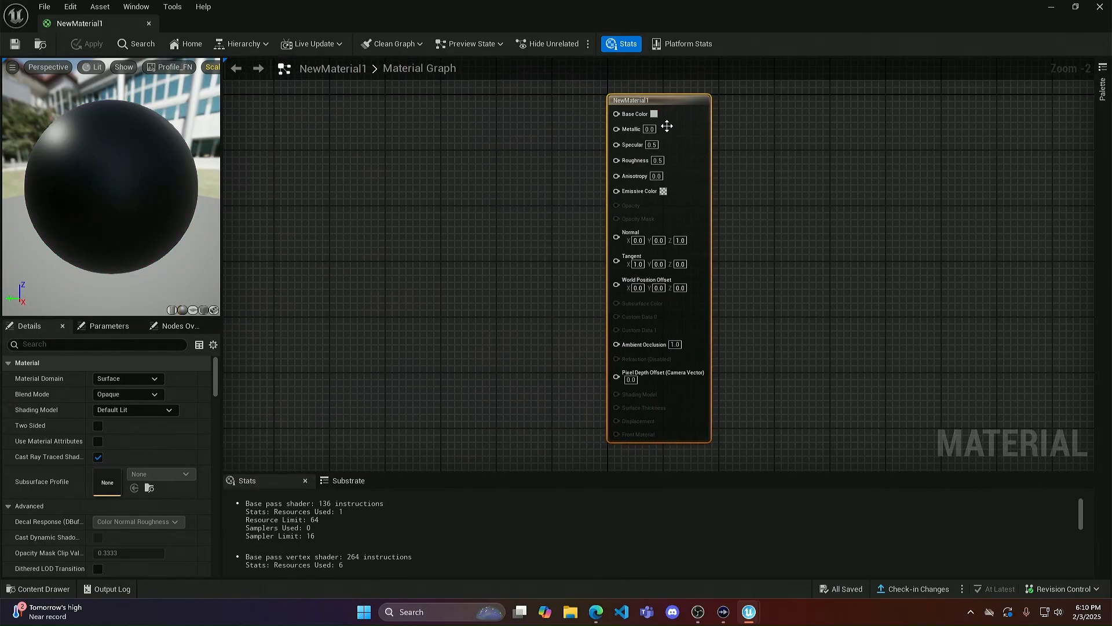
left_click(656, 114)
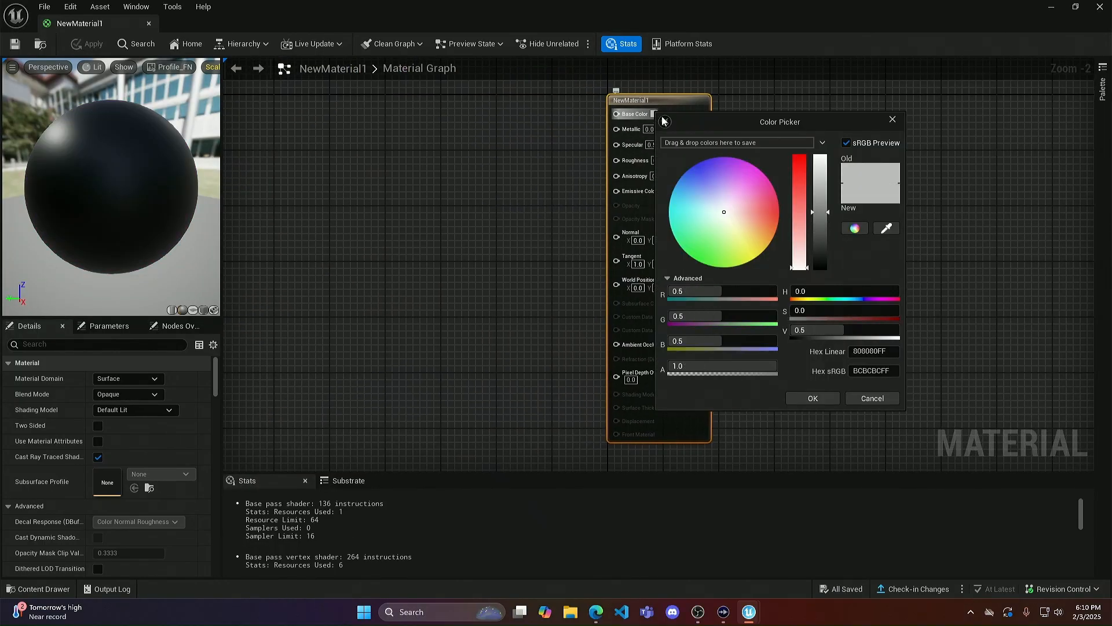
left_click_drag(804, 171, 800, 167)
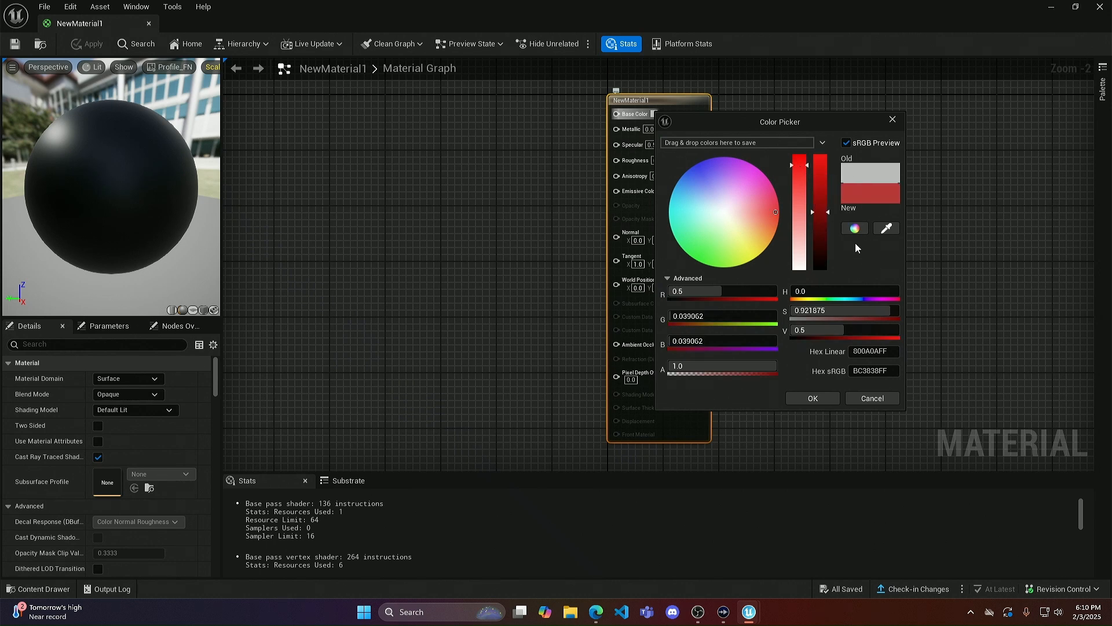
left_click(814, 398)
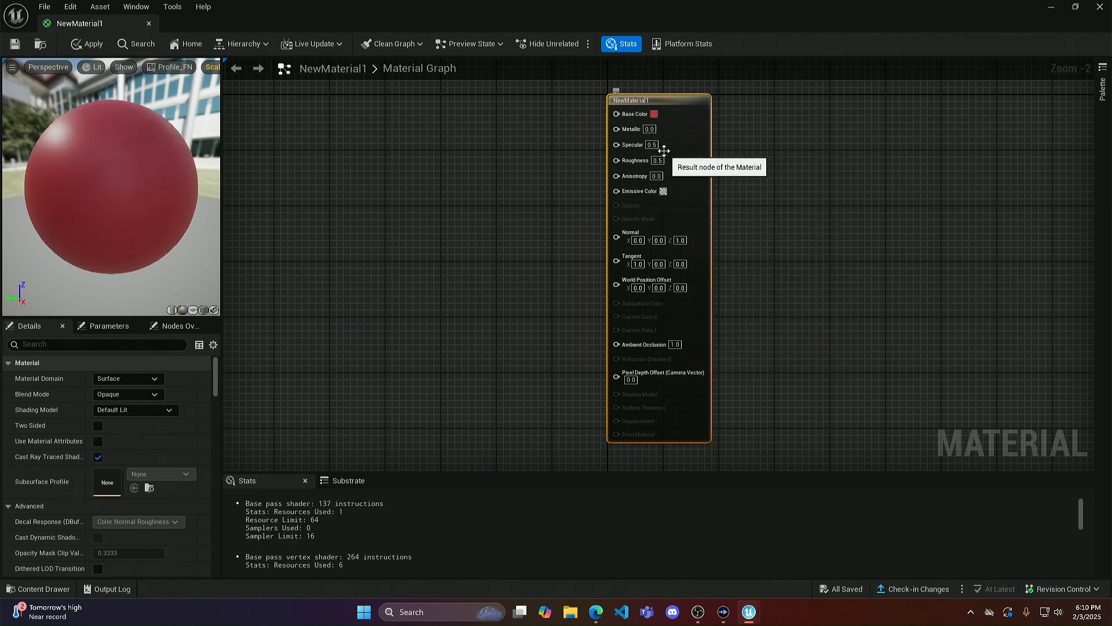
Step: Add a TextureSample node to the NewMaterial1 graph beside the result node
left_click(429, 178)
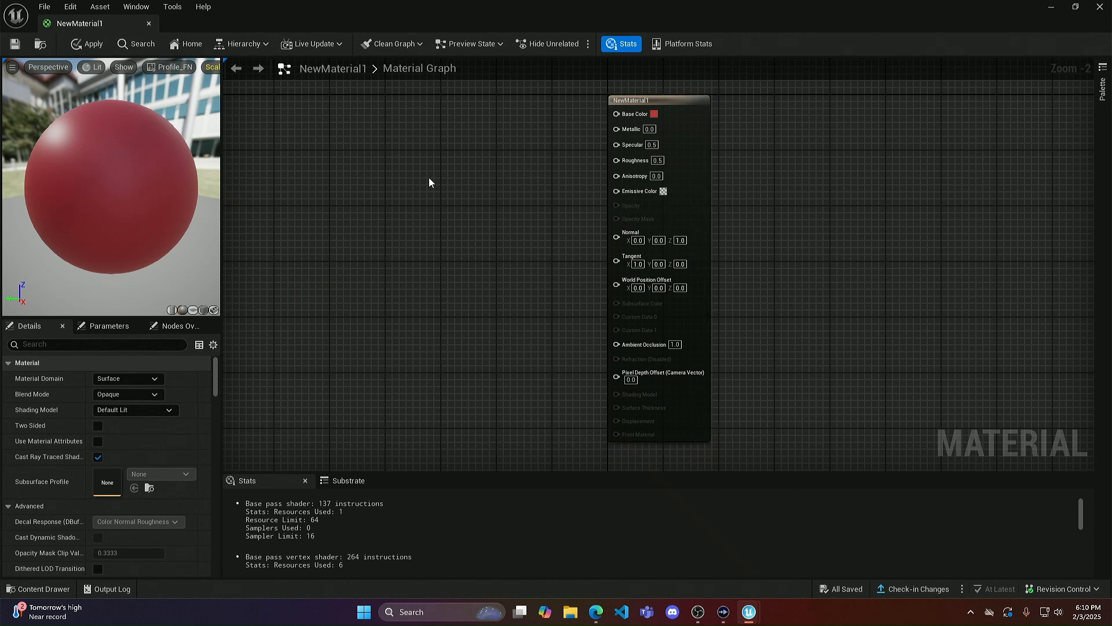
right_click(428, 177)
type("texture")
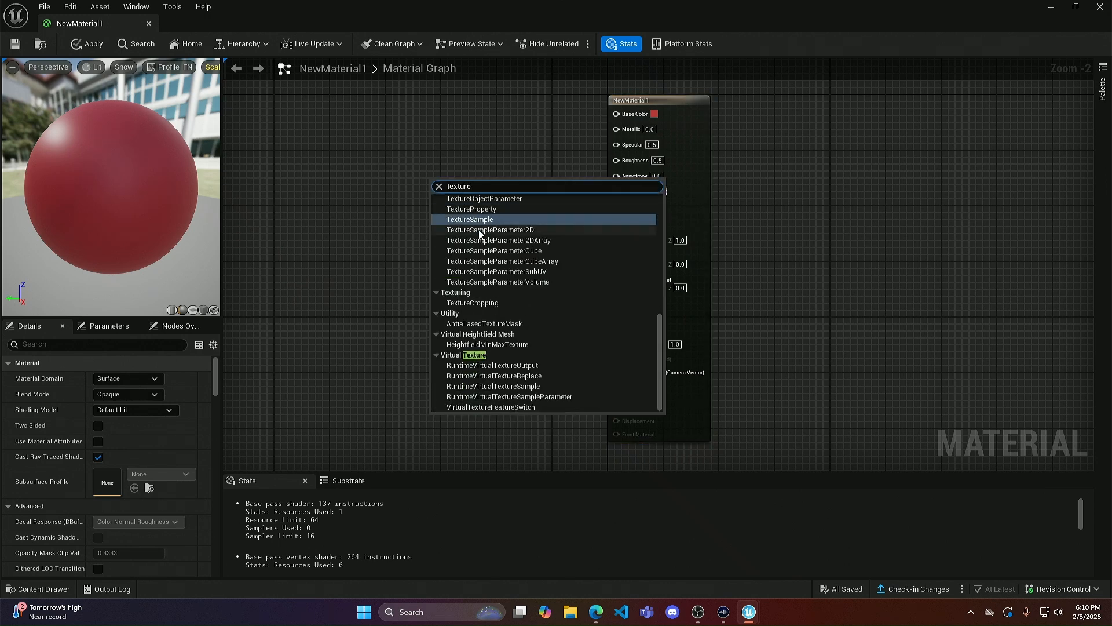
left_click(480, 220)
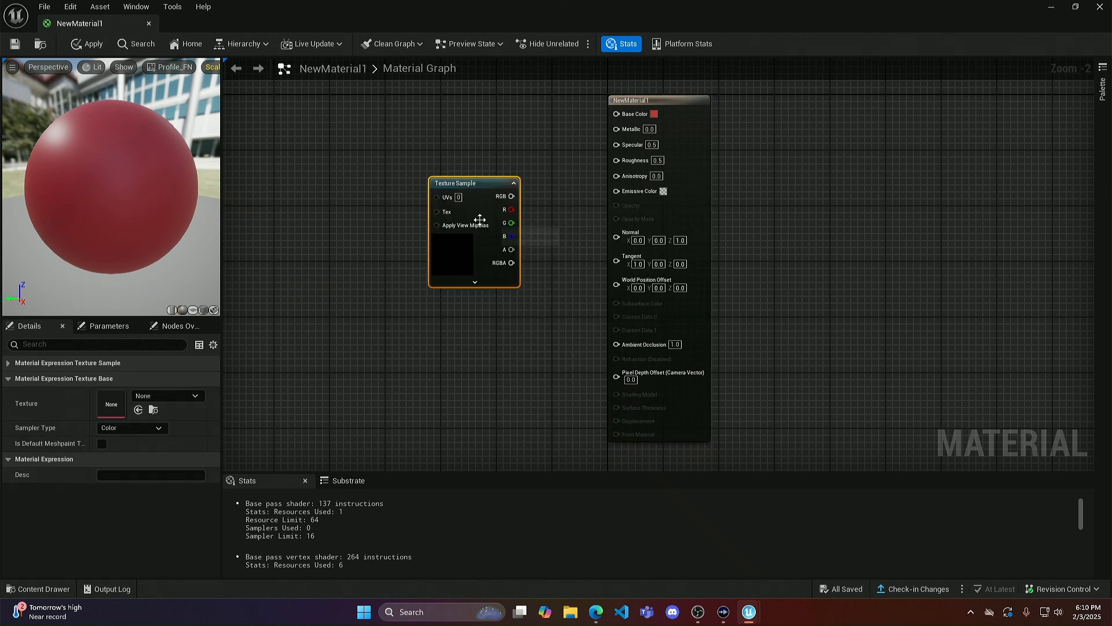
Step: Search all project content for "texture"
left_click(37, 588)
left_click(32, 465)
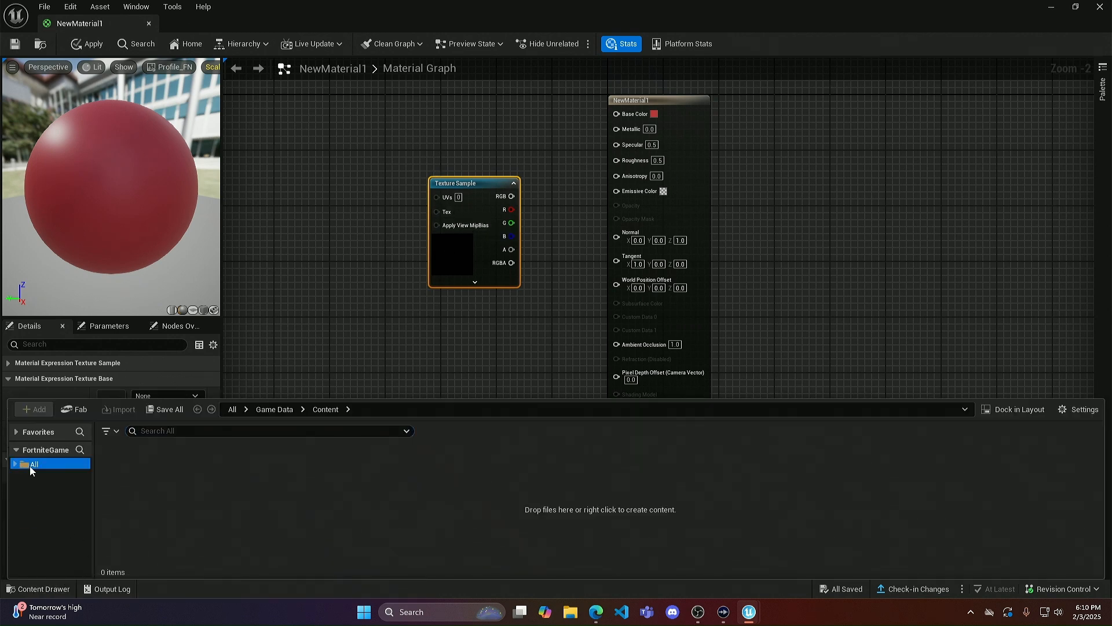
left_click(187, 431)
type("tex")
type("ture")
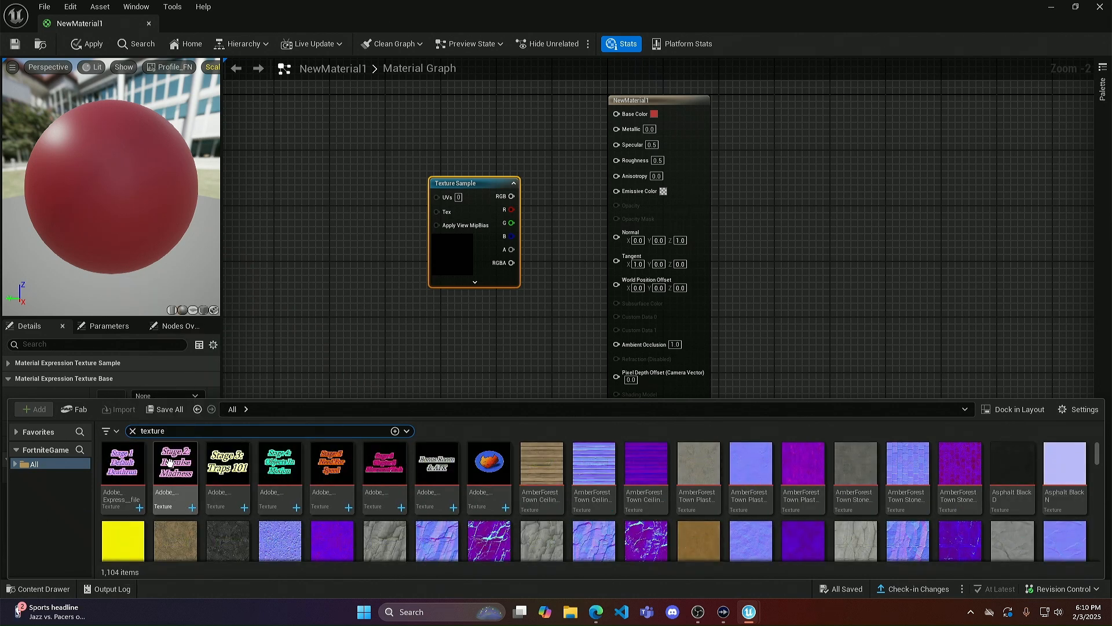
Step: Find the Herringbone Pavers N texture among the results and assign it to the Texture Sample node
scroll(961, 452, "down", 2)
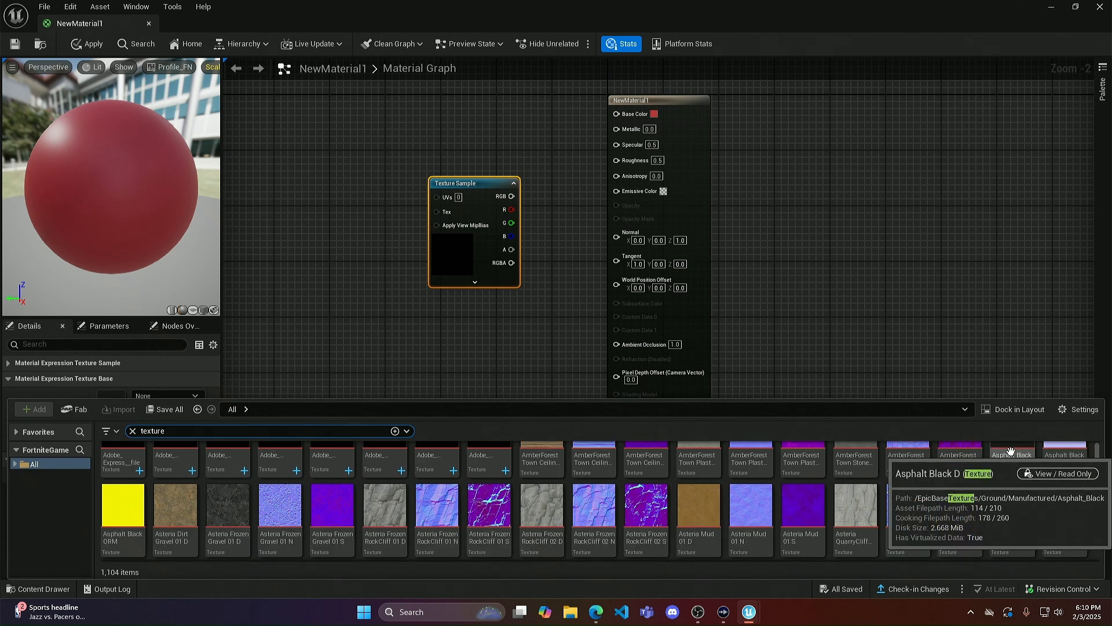
scroll(725, 469, "down", 2)
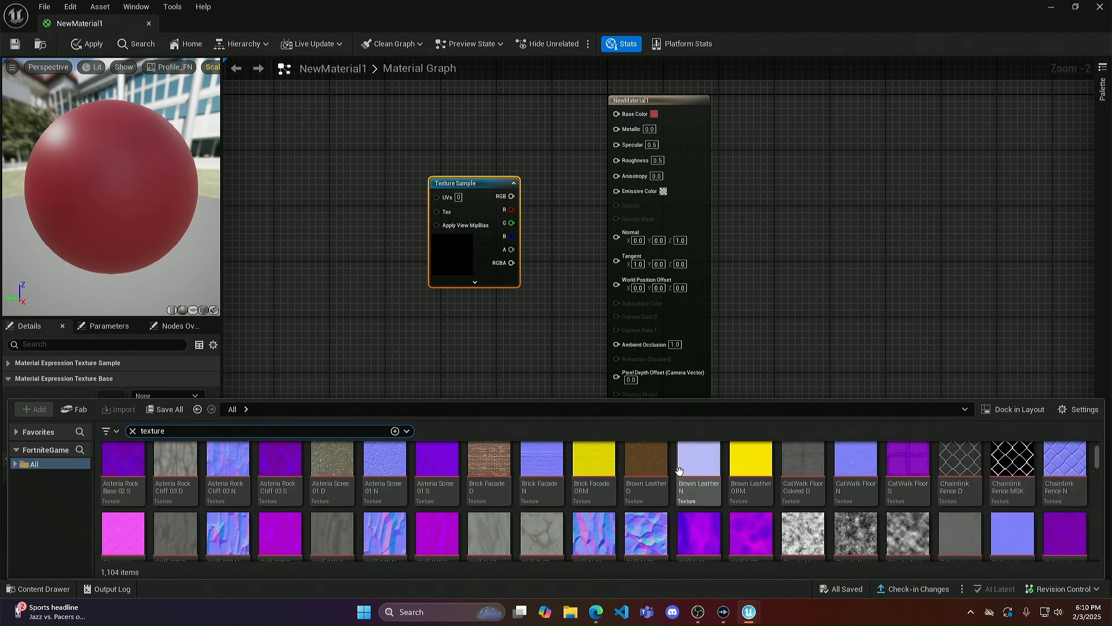
scroll(638, 466, "down", 2)
scroll(718, 481, "down", 8)
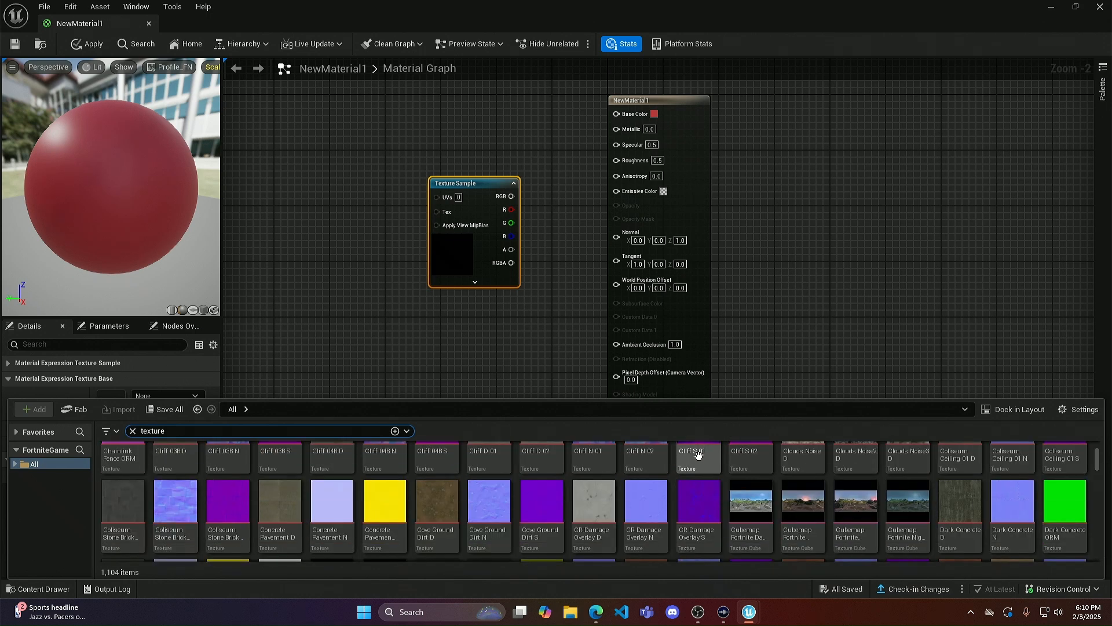
scroll(704, 474, "down", 10)
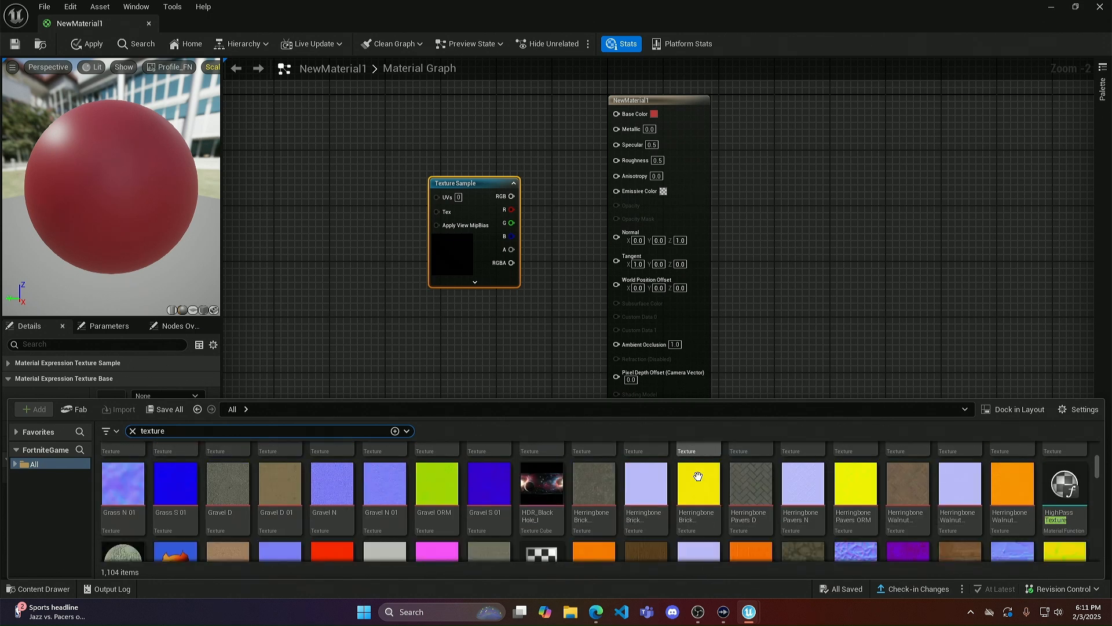
scroll(698, 474, "down", 10)
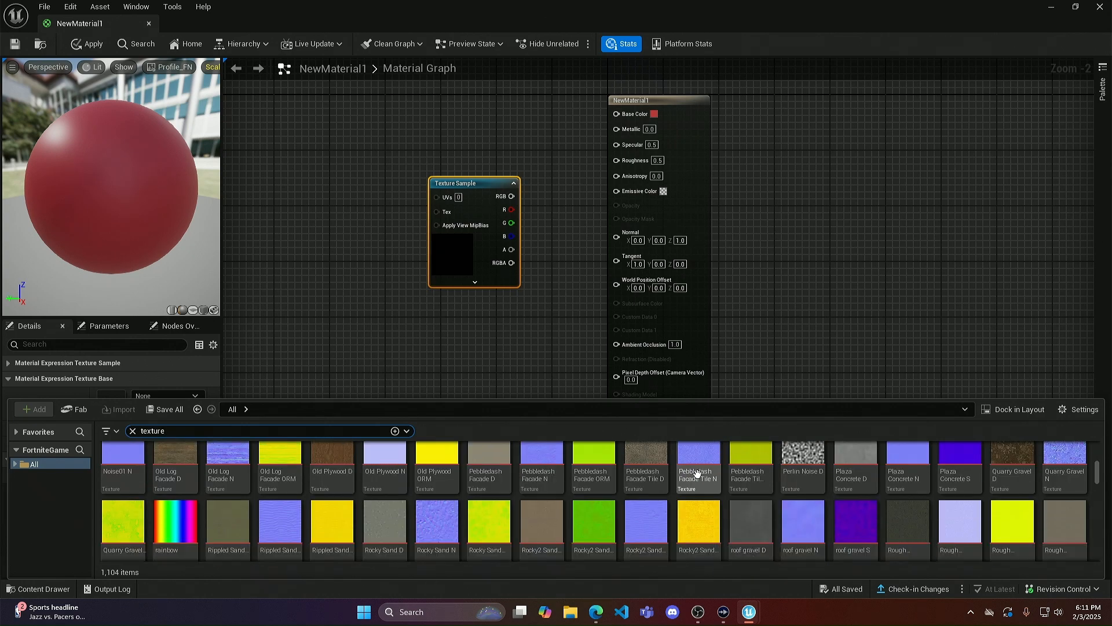
scroll(647, 463, "up", 5)
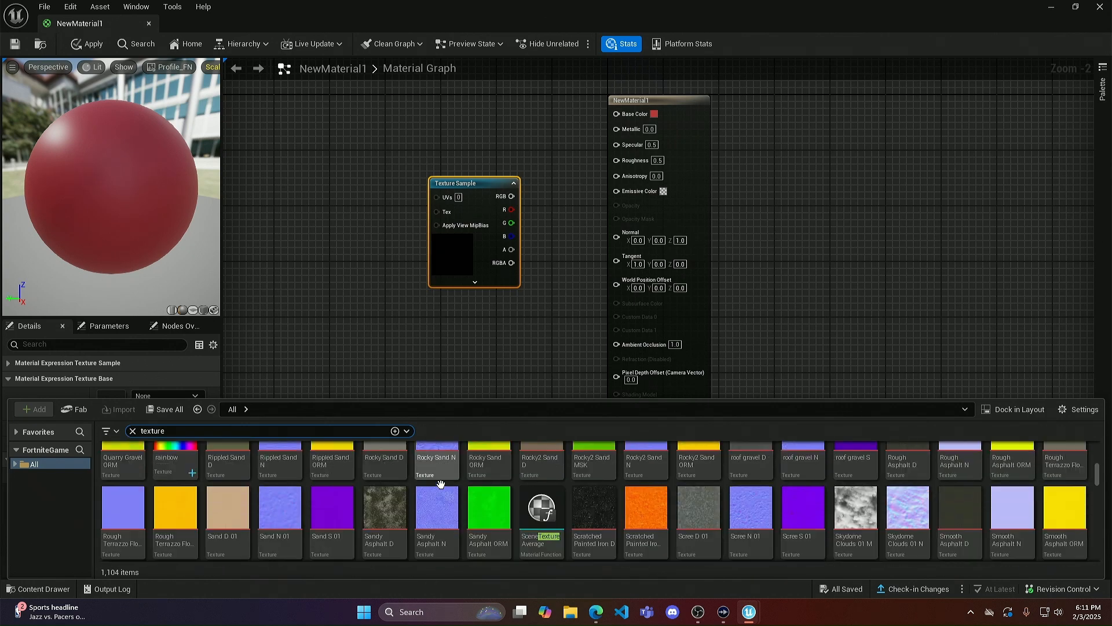
scroll(833, 484, "up", 6)
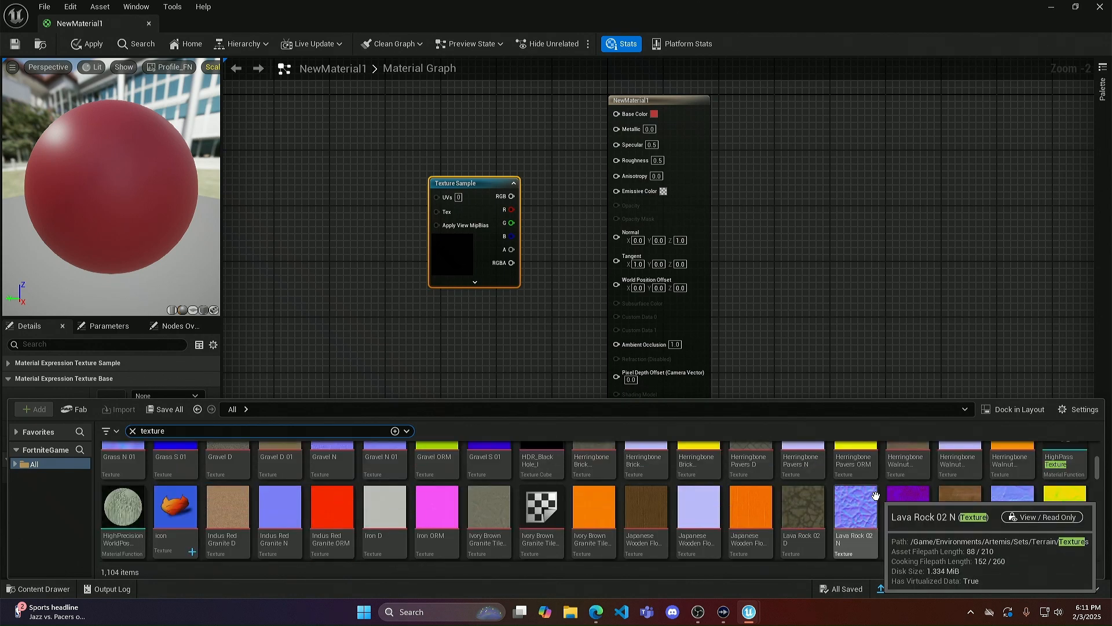
scroll(835, 486, "up", 3)
scroll(860, 506, "down", 1)
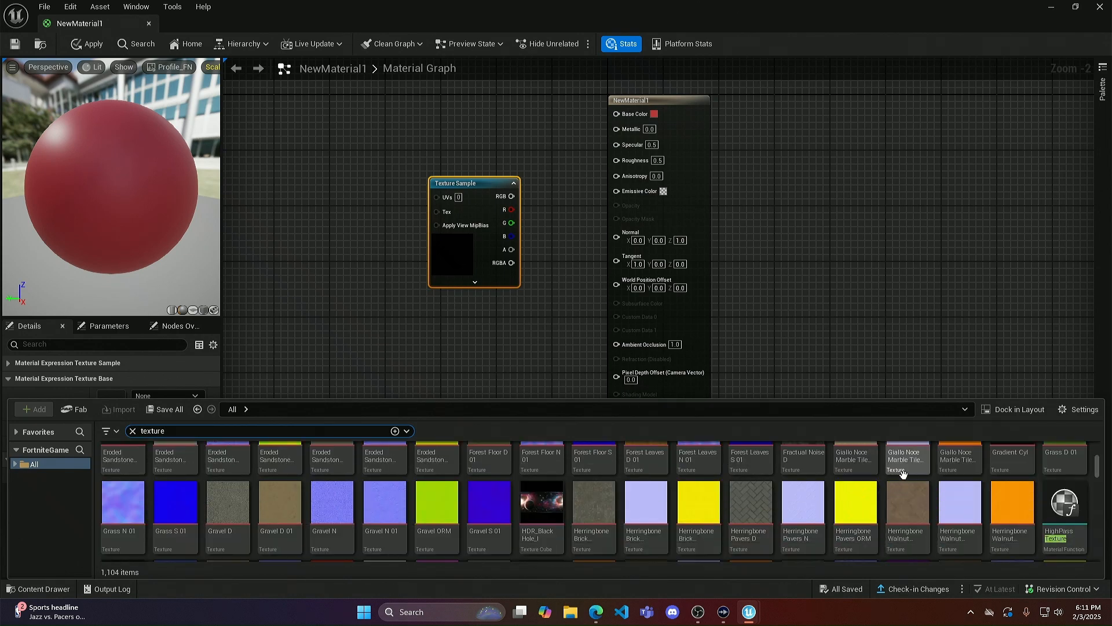
left_click(793, 508)
left_click(462, 249)
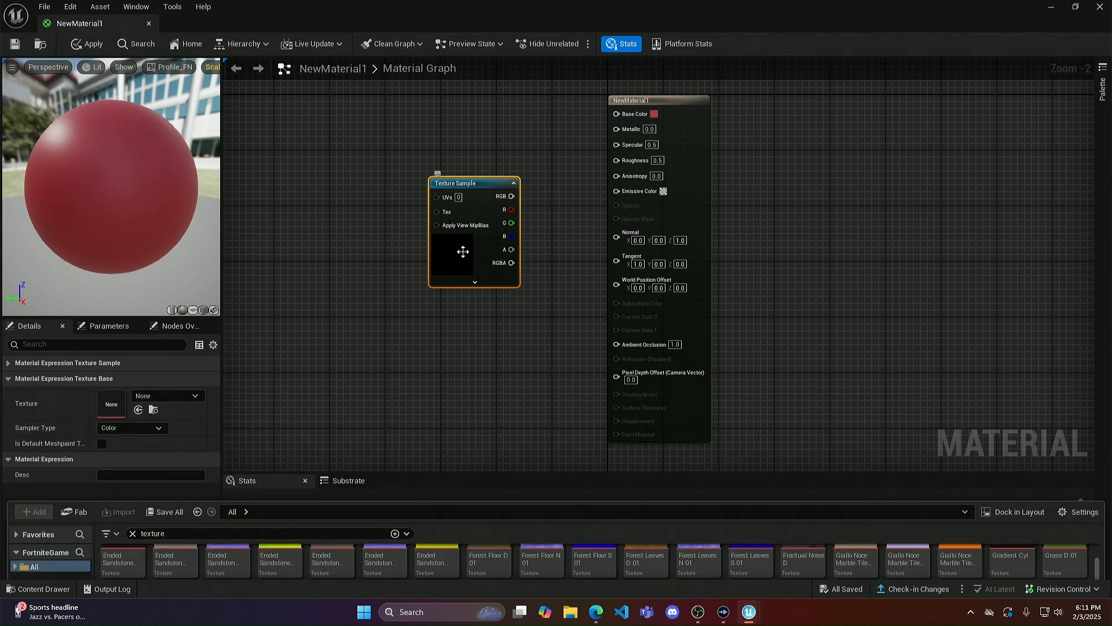
left_click(137, 409)
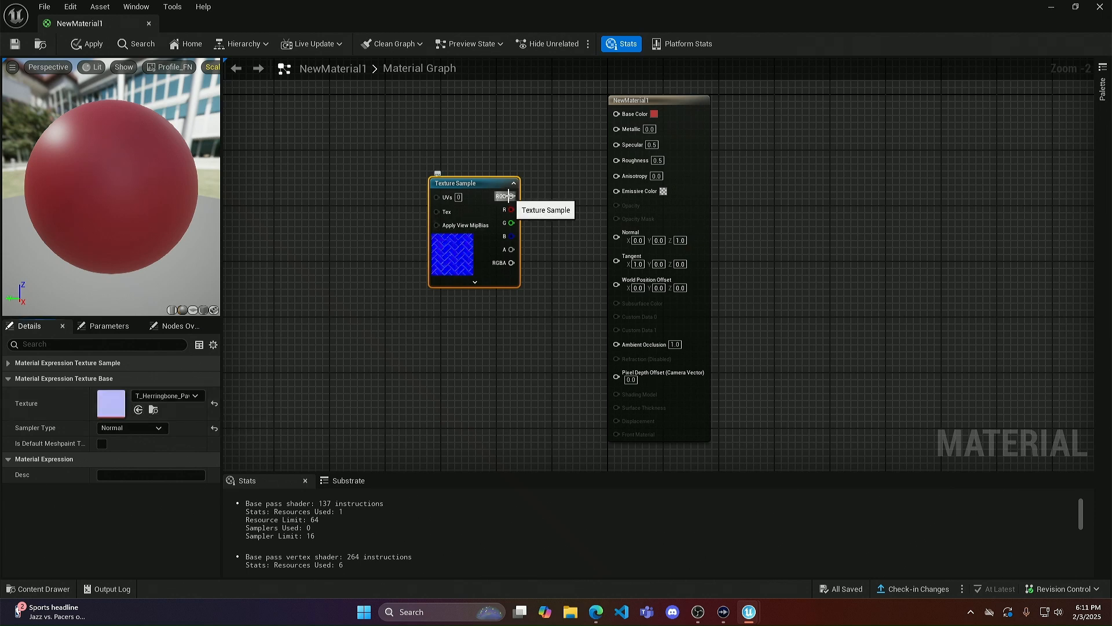
Step: Connect the Texture Sample's RGB output to Normal, save and close NewMaterial1, and apply it to the upright plane
left_click_drag(510, 200, 615, 239)
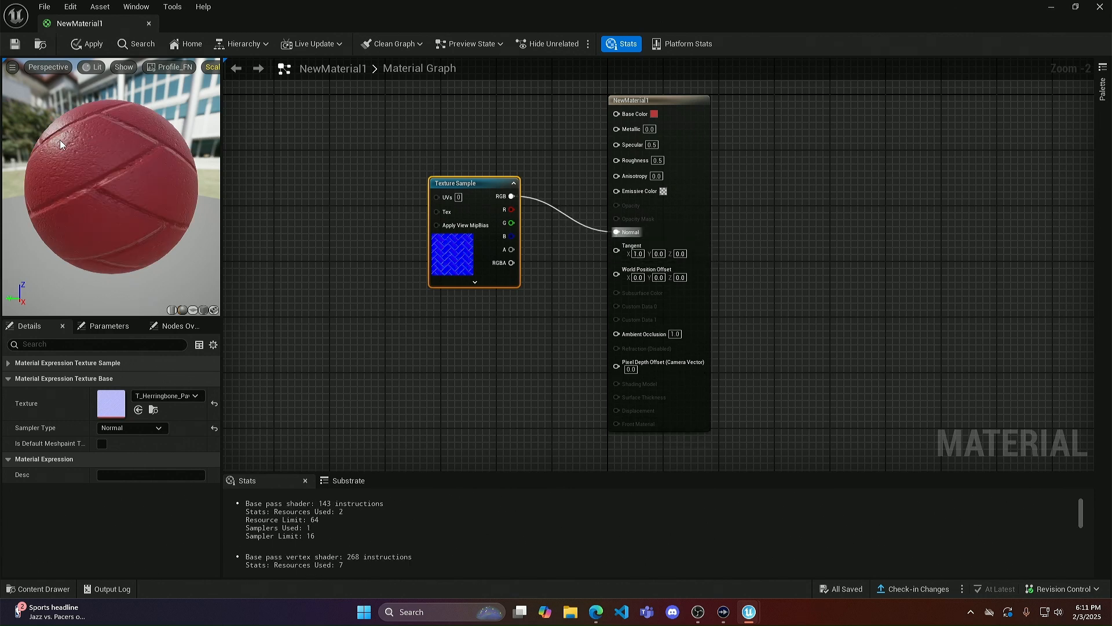
left_click_drag(98, 185, 229, 196)
left_click(15, 45)
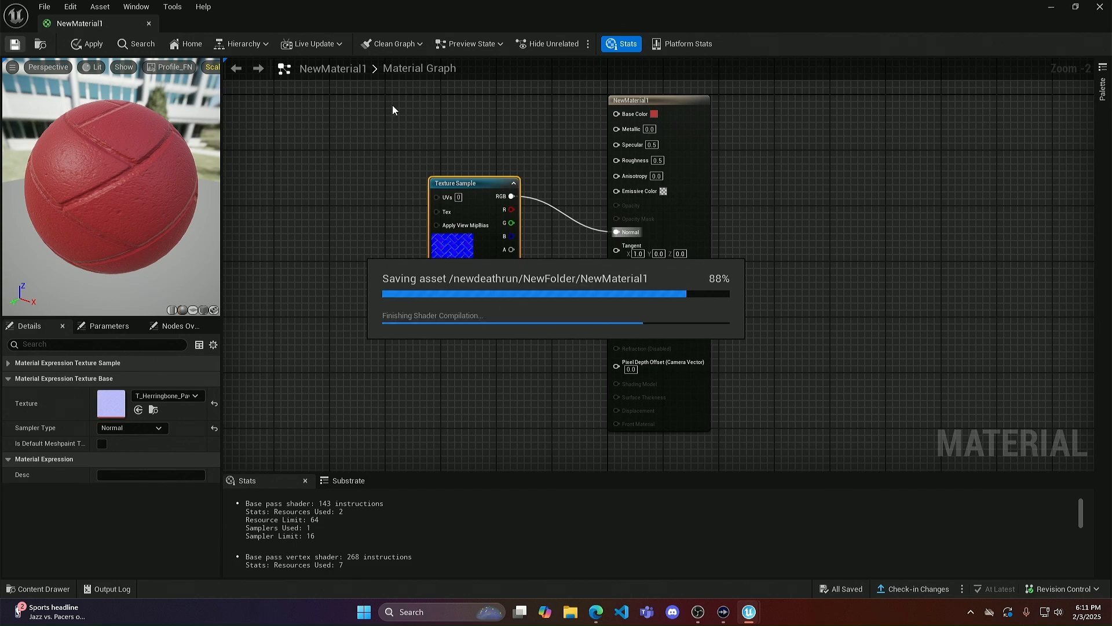
left_click(1100, 7)
left_click_drag(167, 489, 380, 288)
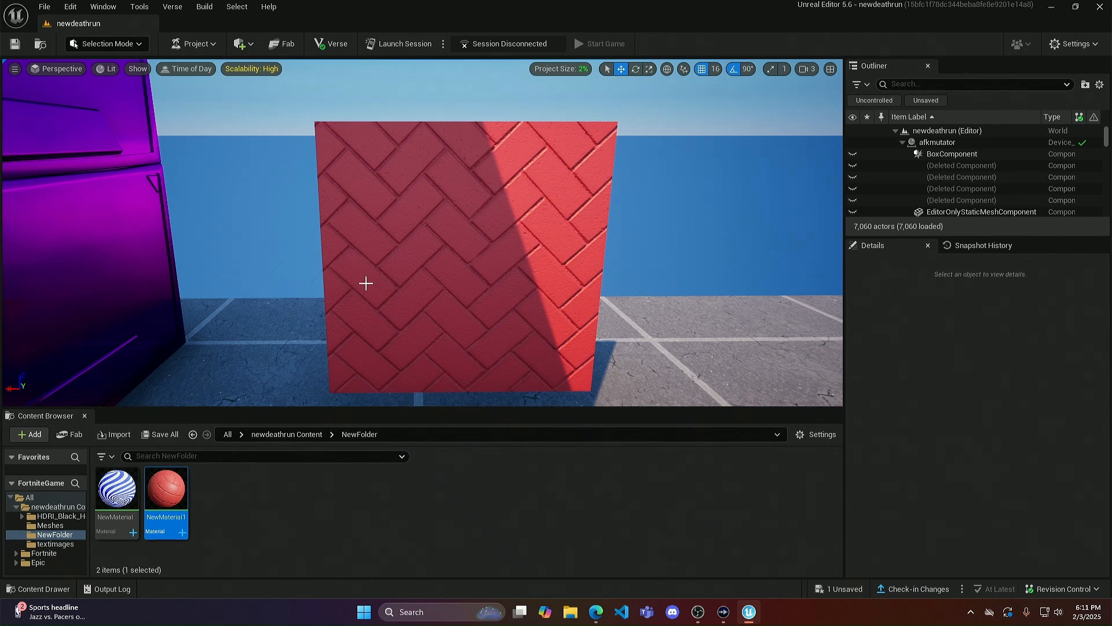
Step: Reopen NewMaterial1 and delete its Texture Sample node
double_click(168, 497)
scroll(562, 149, "down", 3)
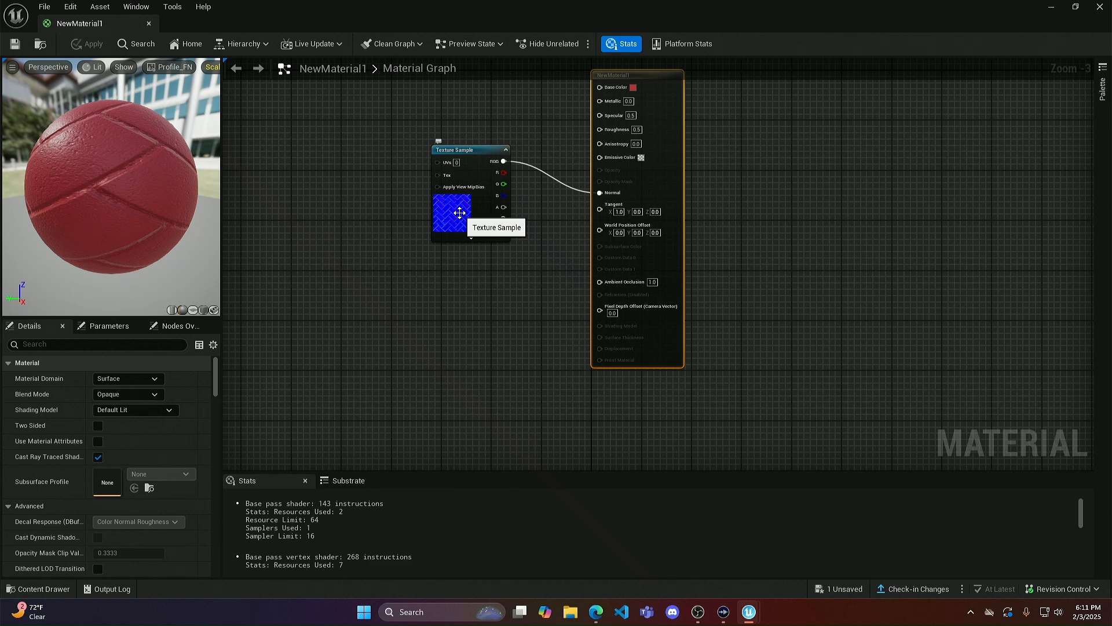
left_click_drag(480, 149, 465, 168)
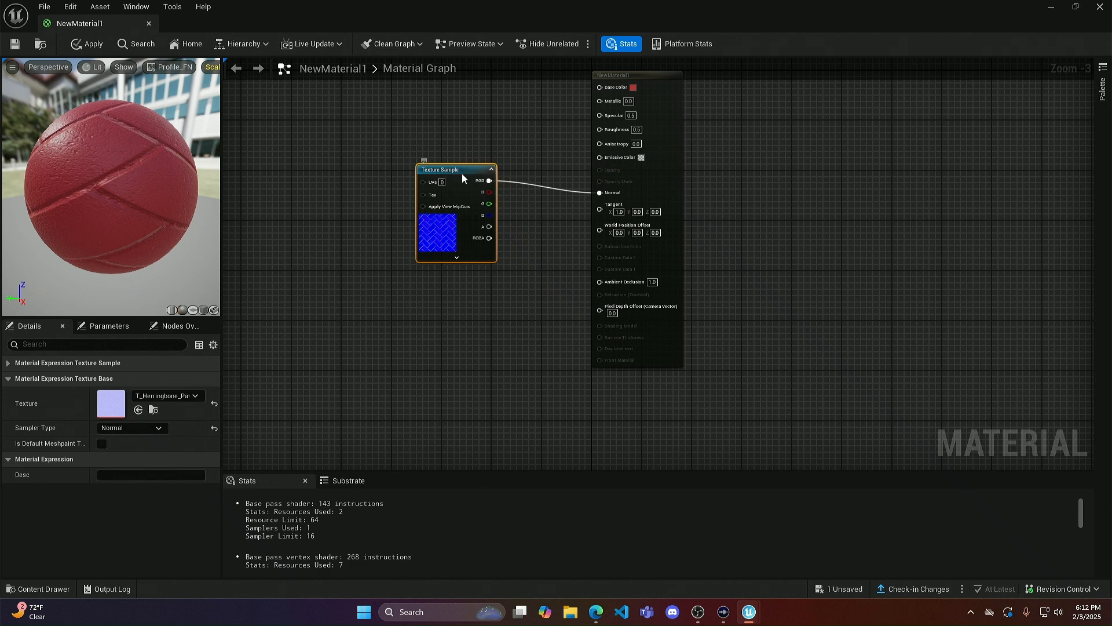
key("Delete")
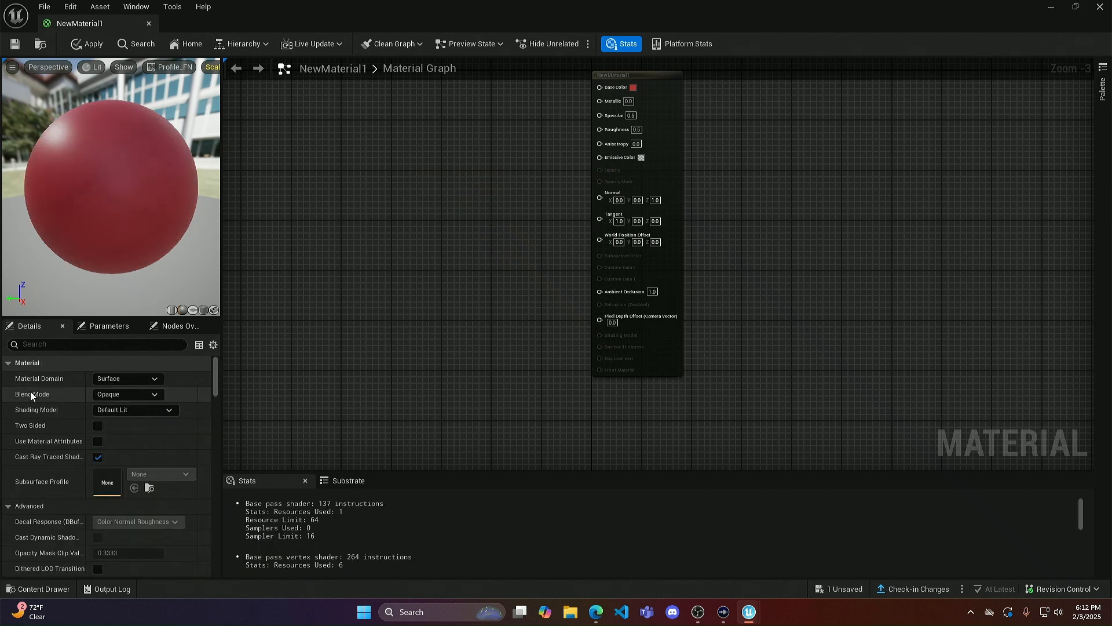
Step: Set NewMaterial1's Blend Mode to Translucent and its Opacity to 0, and save and close the material
left_click(154, 395)
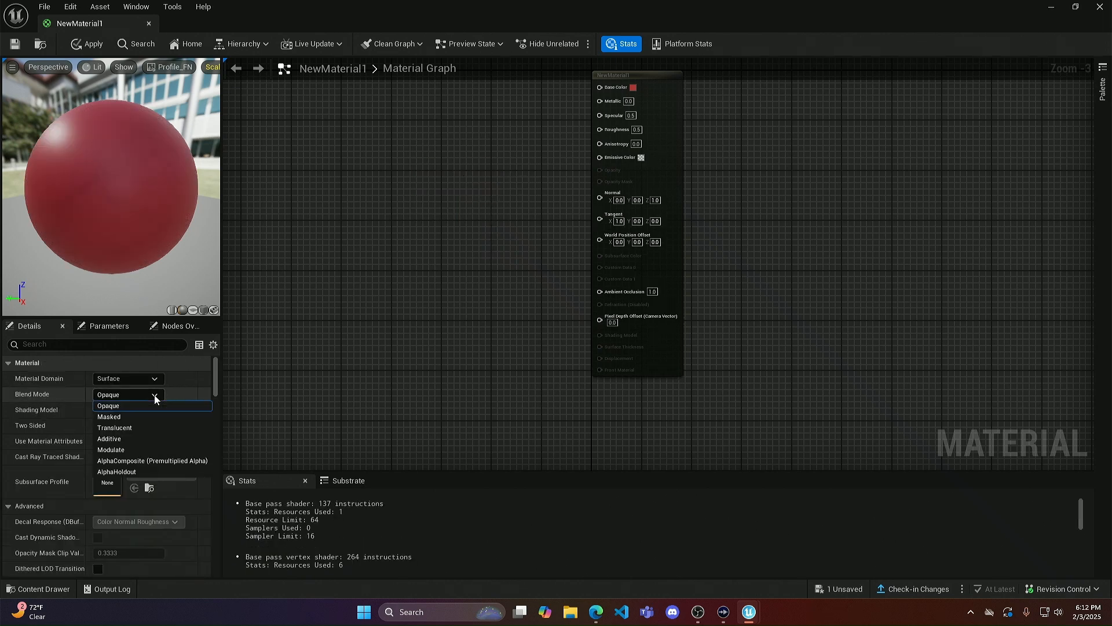
left_click(122, 428)
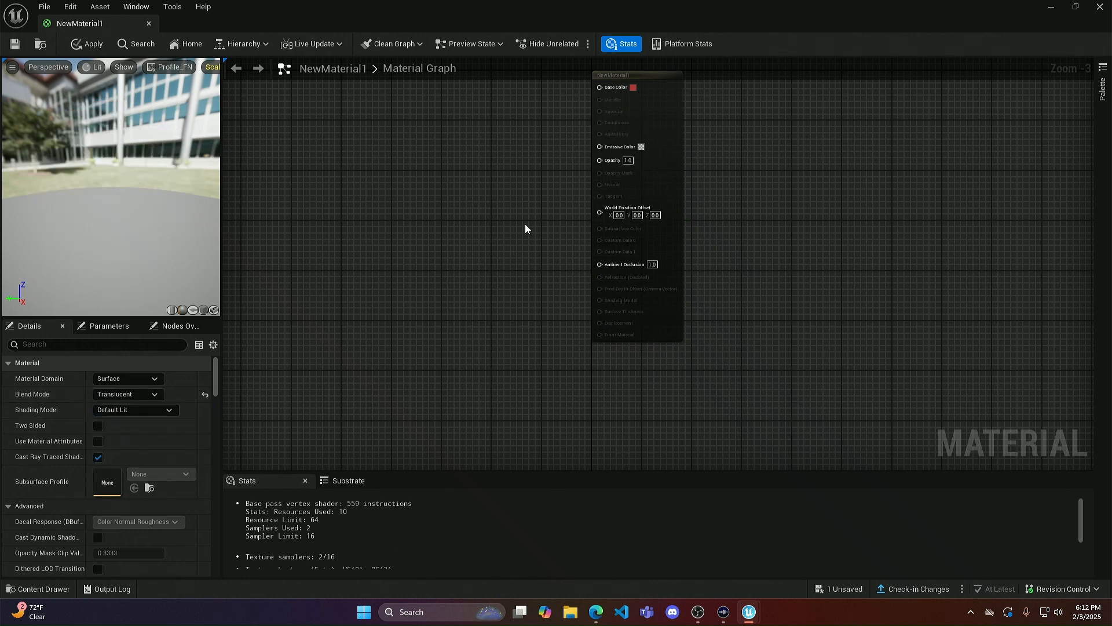
left_click(628, 160)
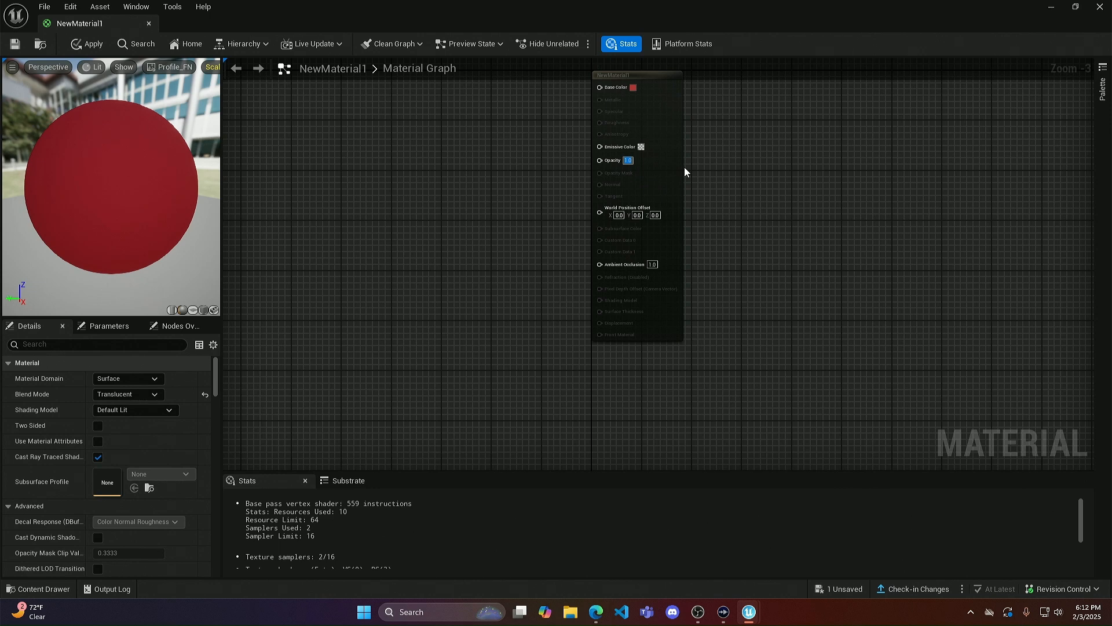
type("0")
key("Return")
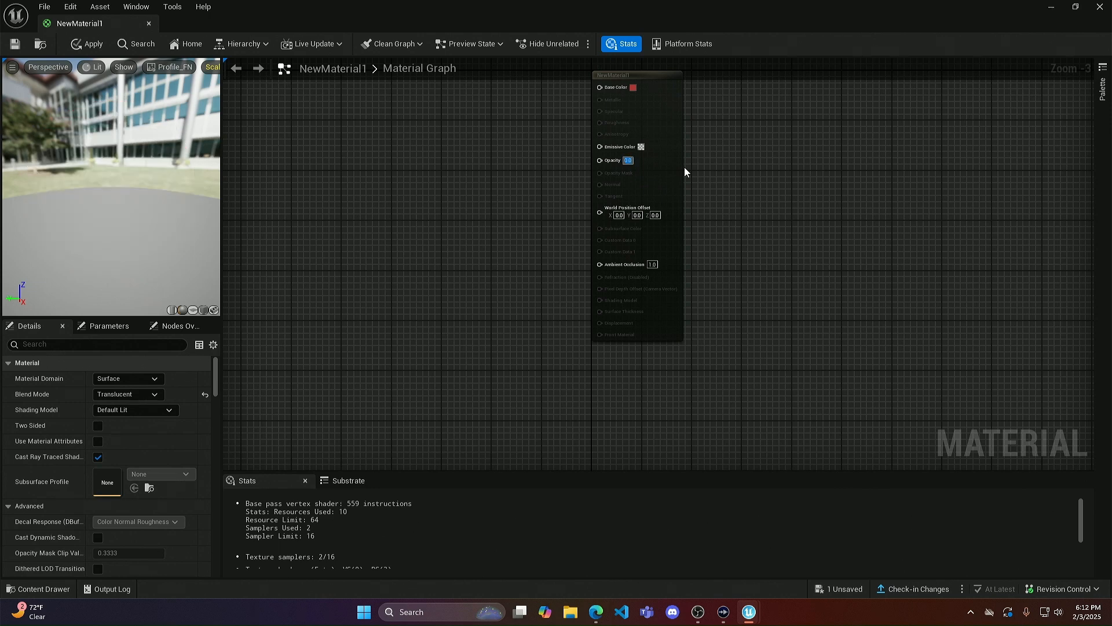
left_click_drag(206, 228, 81, 151)
left_click(14, 44)
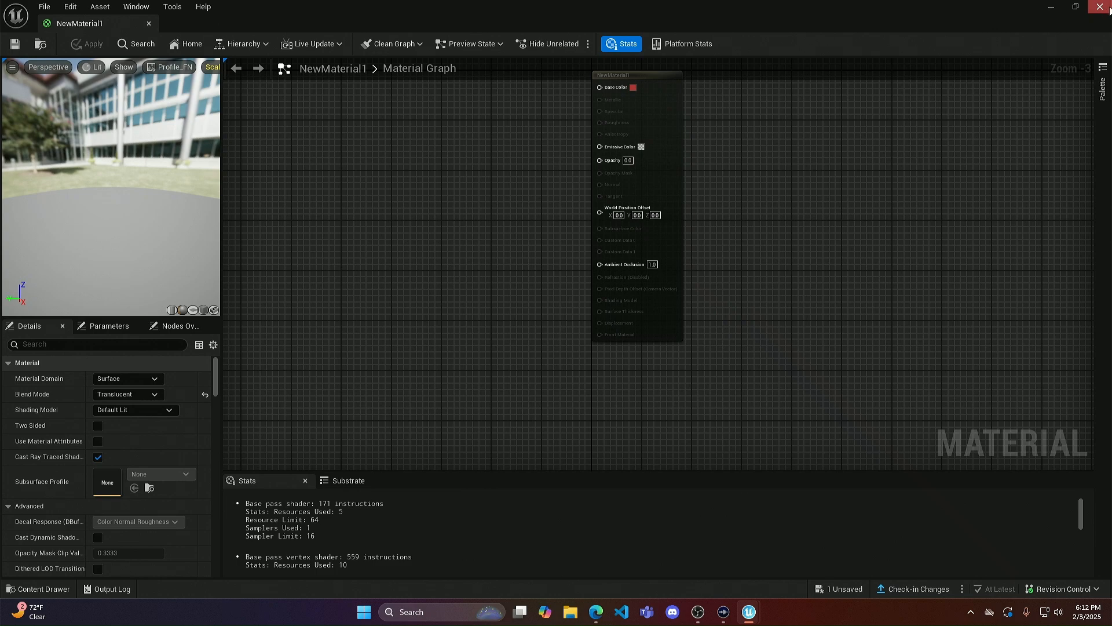
left_click(1100, 7)
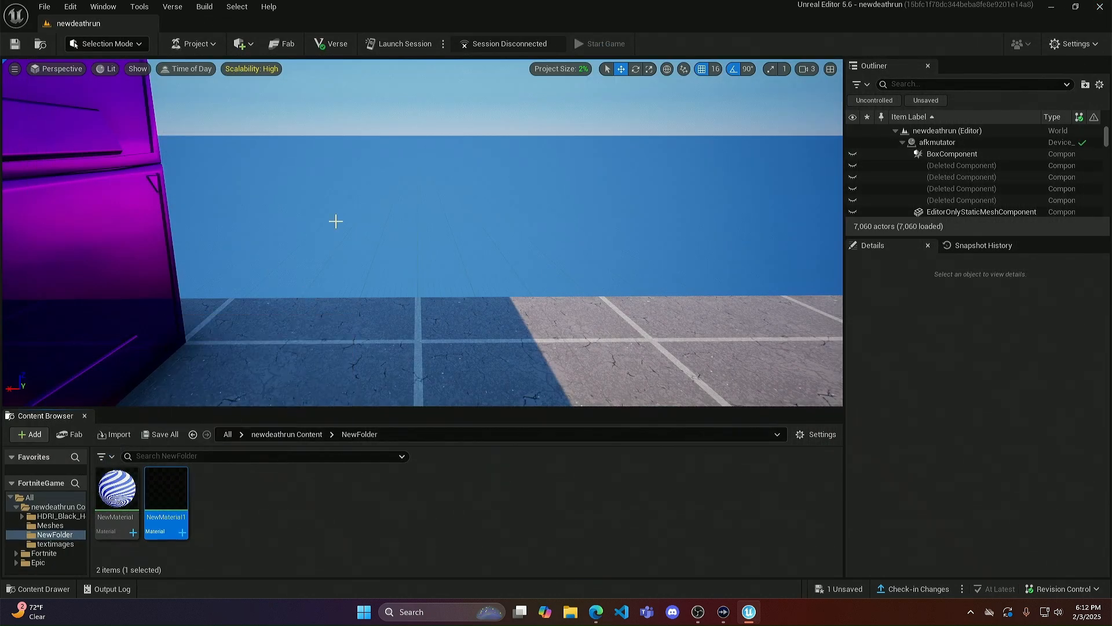
Step: Select the upright plane carrying the transparent material and view it from another angle
left_click(355, 234)
mouse_move(416, 265)
left_mouse_down()
mouse_move(509, 267)
mouse_move(443, 266)
mouse_move(425, 281)
left_mouse_up()
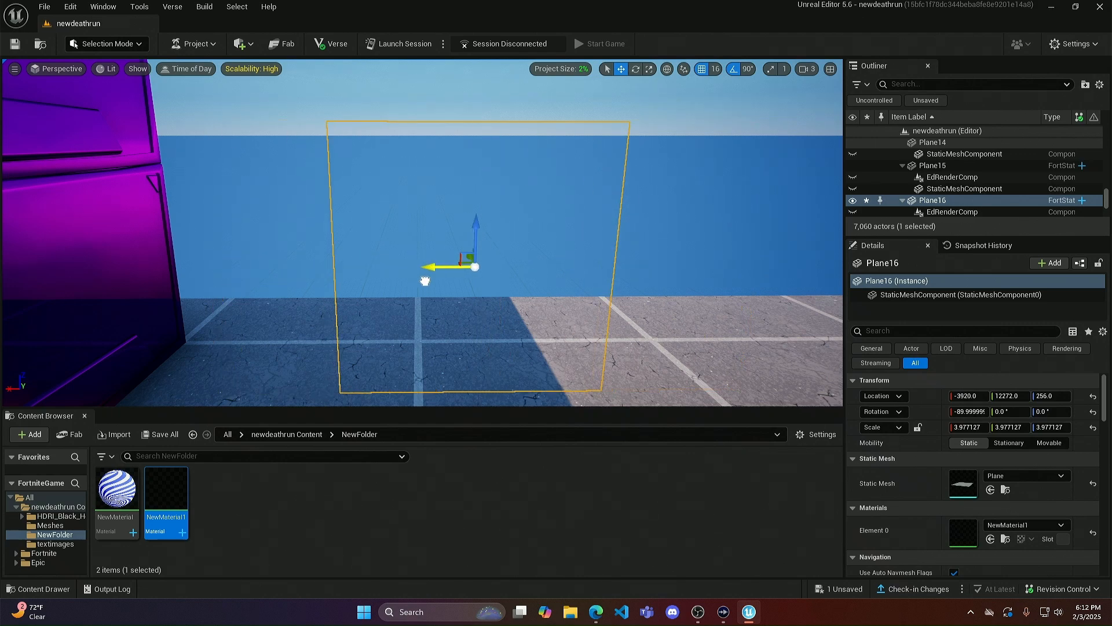
key("d")
right_click_drag(492, 202, 607, 226)
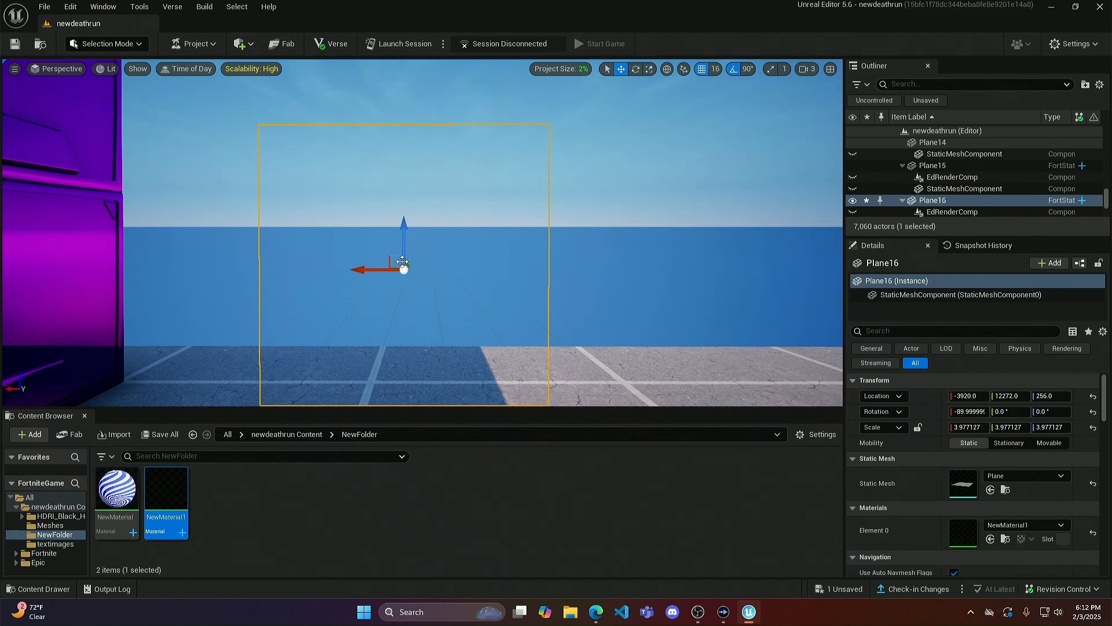
Step: Reopen NewMaterial1 and set its Blend Mode to Opaque
double_click(166, 484)
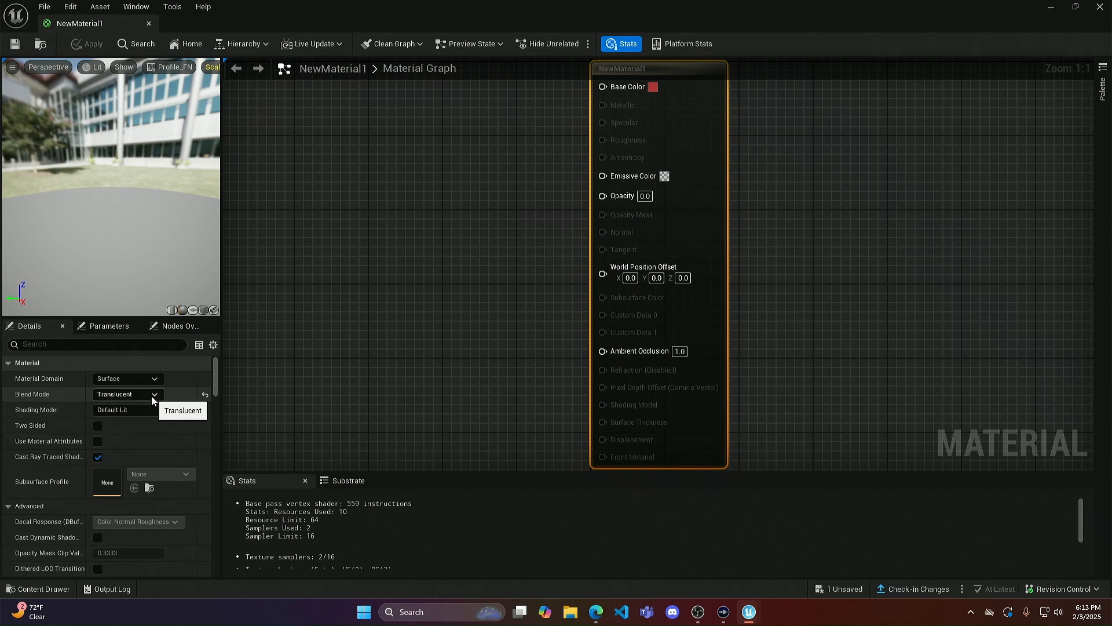
left_click(118, 397)
left_click(111, 406)
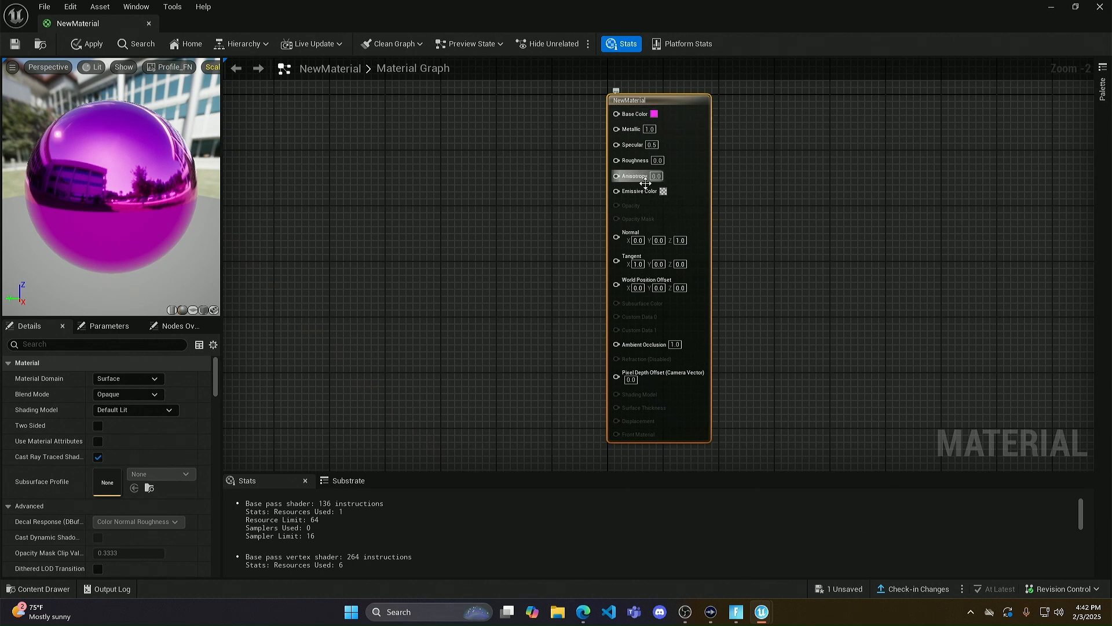
Step: Set NewMaterial's Emissive Color to green, Hex sRGB 4DFF80FF, and save and close the material
left_click(664, 191)
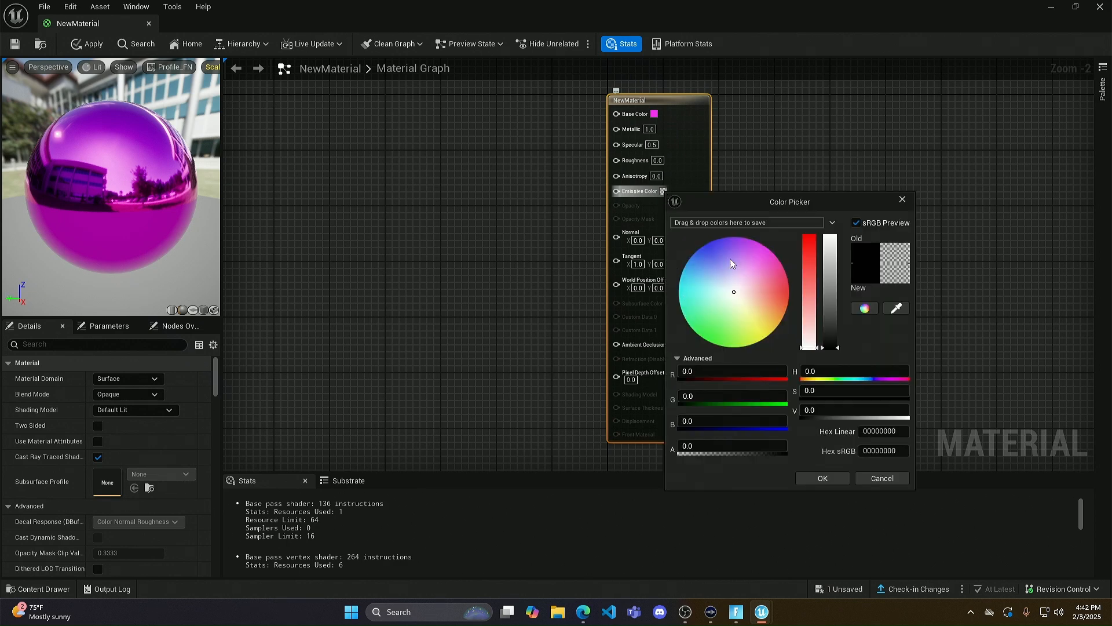
left_click(701, 333)
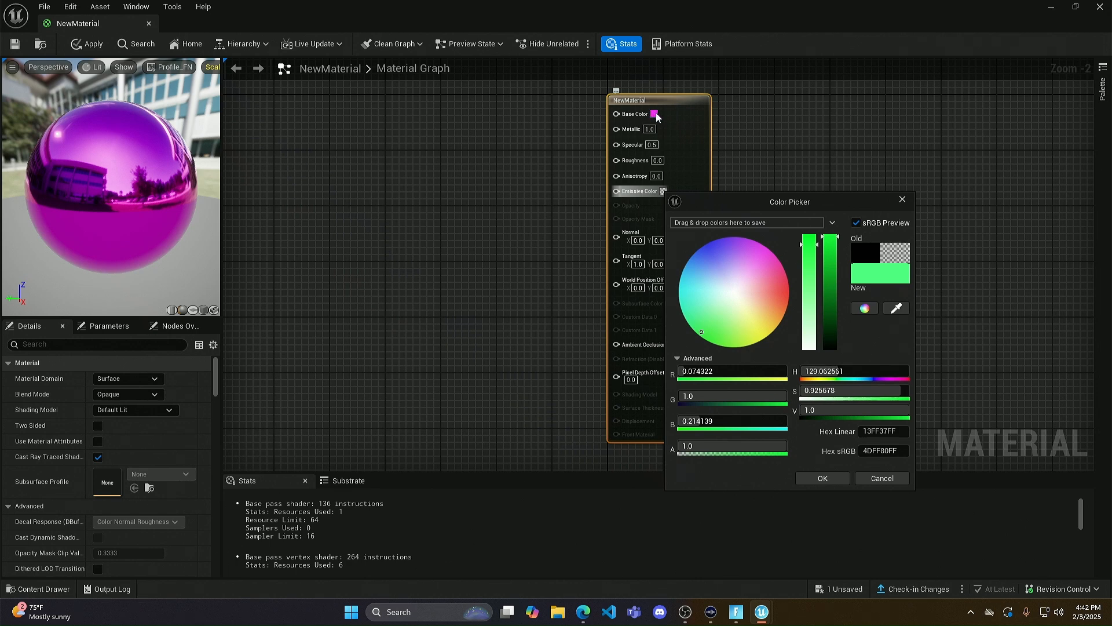
left_click(819, 477)
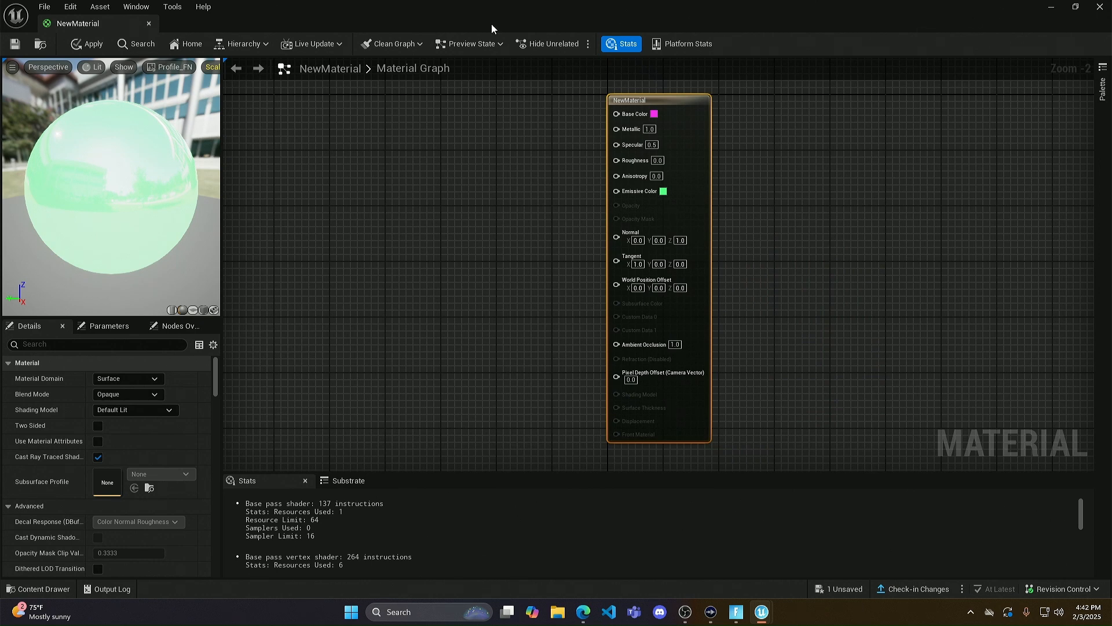
left_click(15, 44)
left_click(1100, 7)
Step: Examine the emissive green material on the upright plane from several distances and angles
right_click_drag(603, 206, 499, 190)
key("w")
right_click_drag(569, 219, 623, 224)
key("s")
key("w")
key("s")
left_click_drag(295, 219, 389, 250)
mouse_move(558, 256)
right_mouse_down()
mouse_move(533, 235)
mouse_move(558, 255)
right_mouse_up()
key("w")
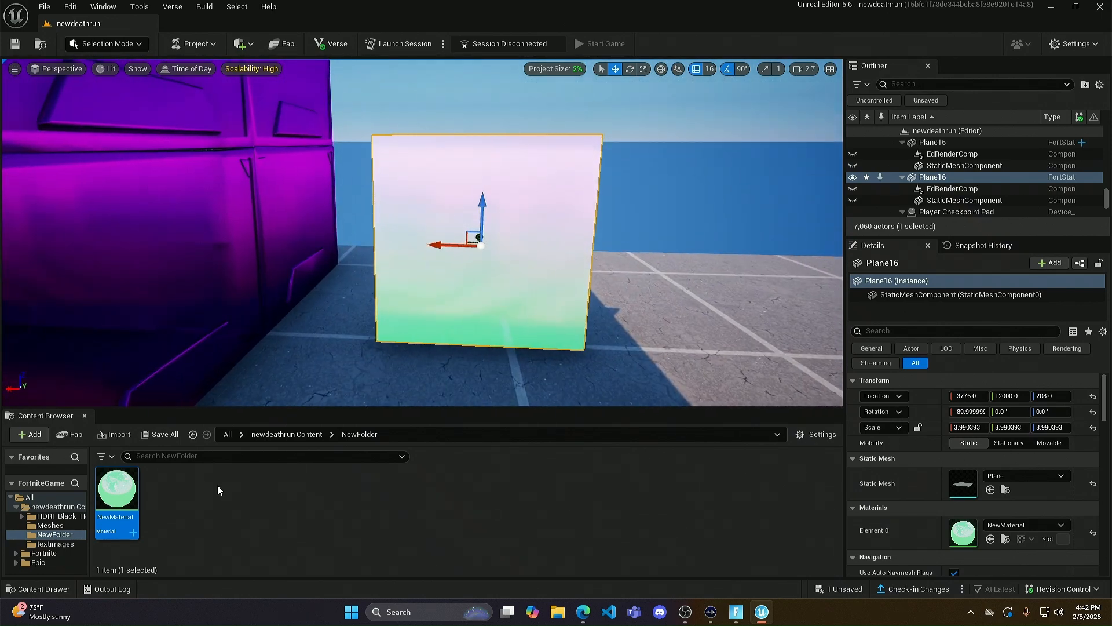
Step: Reopen NewMaterial, reset its Emissive Color to the default value, and set Metallic to 0
left_click(189, 496)
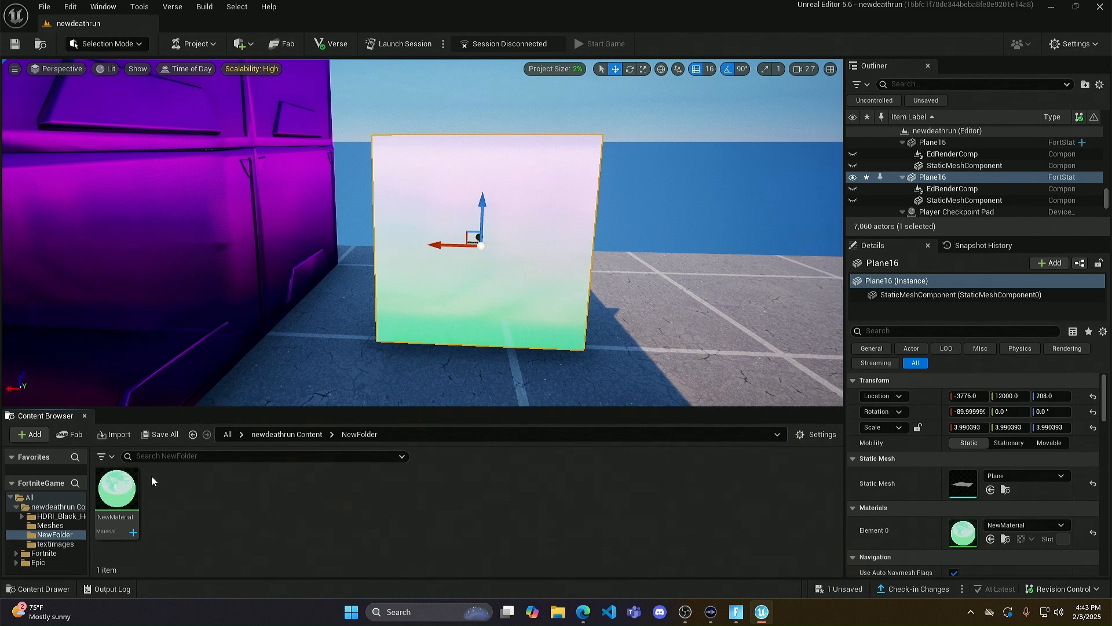
double_click(117, 492)
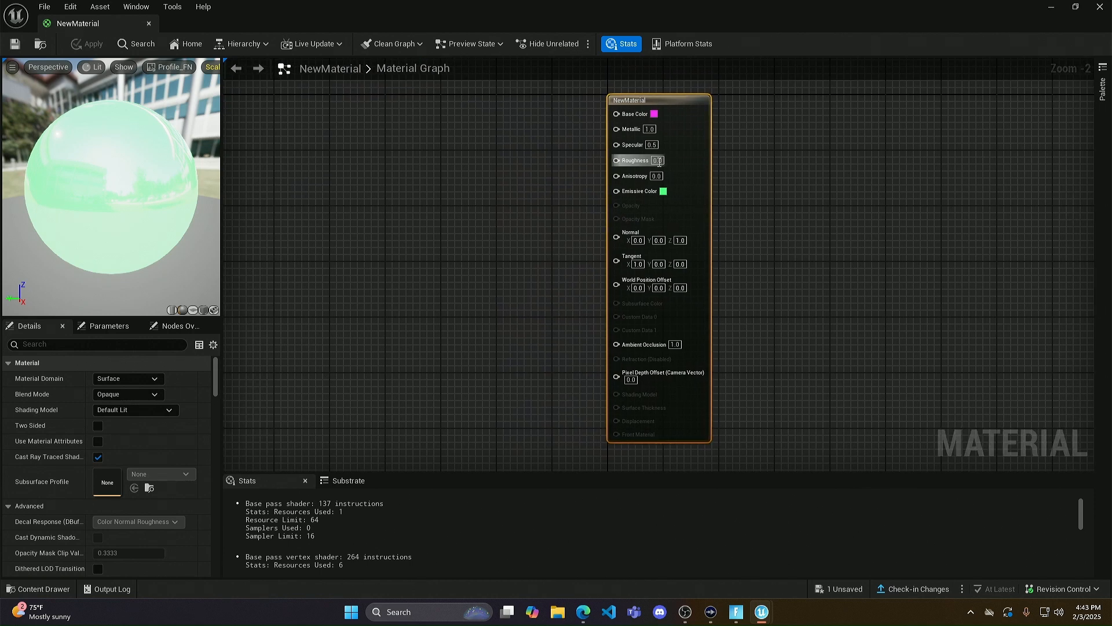
right_click(633, 189)
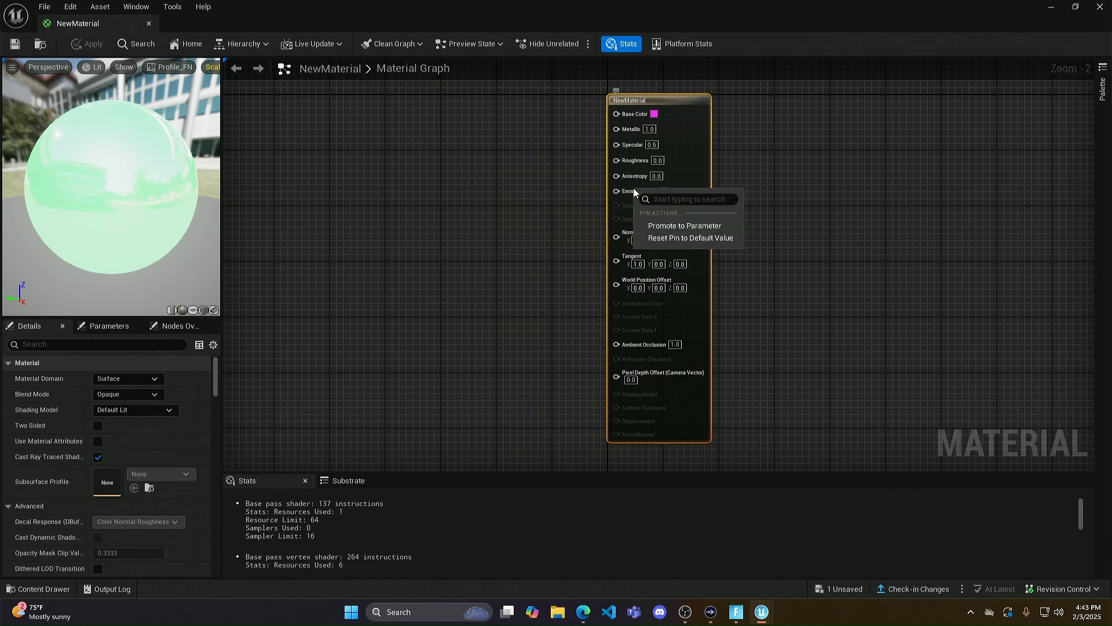
left_click(672, 238)
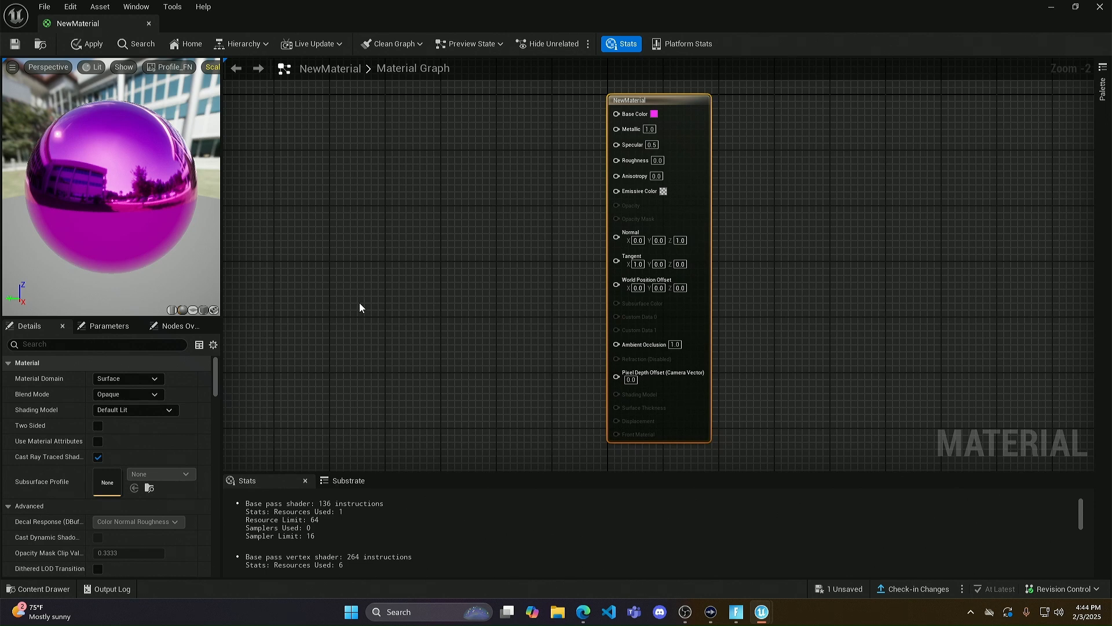
left_click(648, 129)
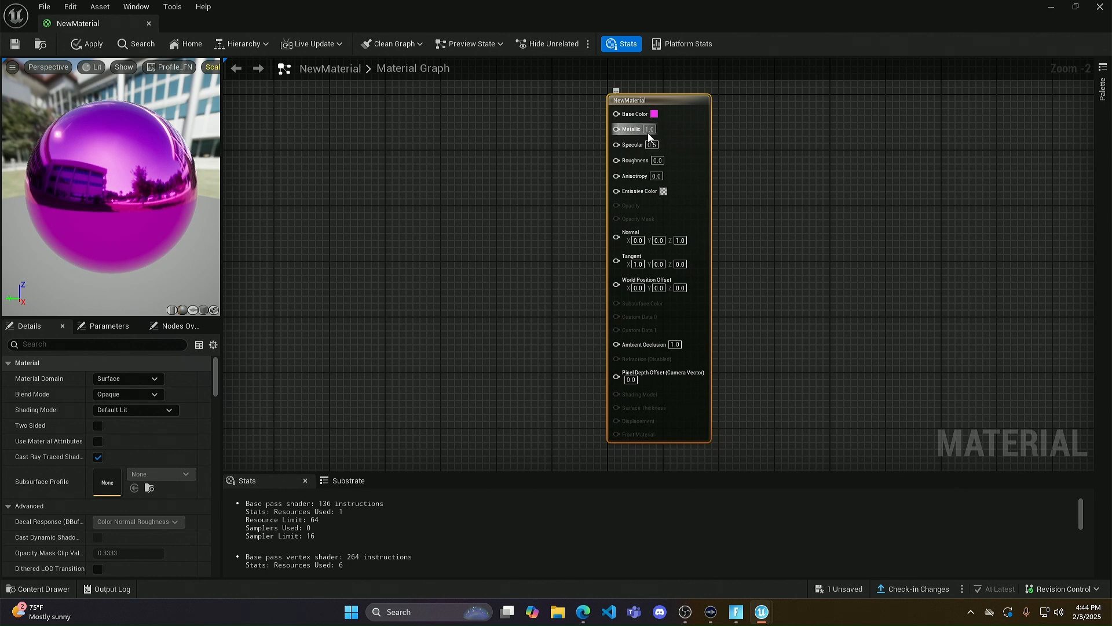
type("0")
key("Return")
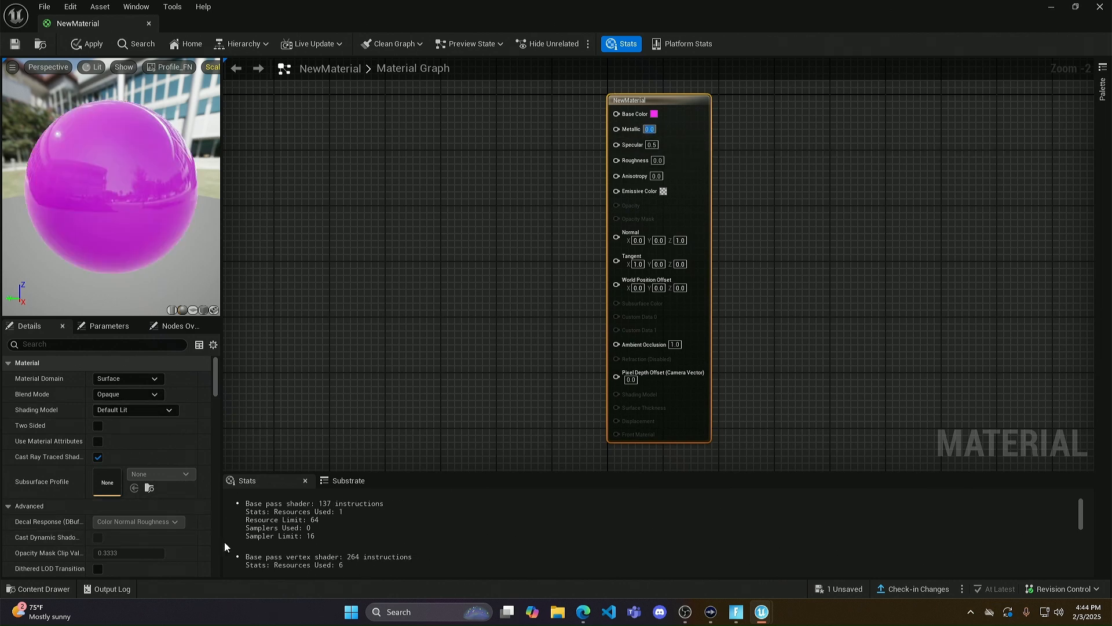
Step: Add a Texture Sample node to the material graph and place it beside the NewMaterial node, level with its inputs
right_click(493, 172)
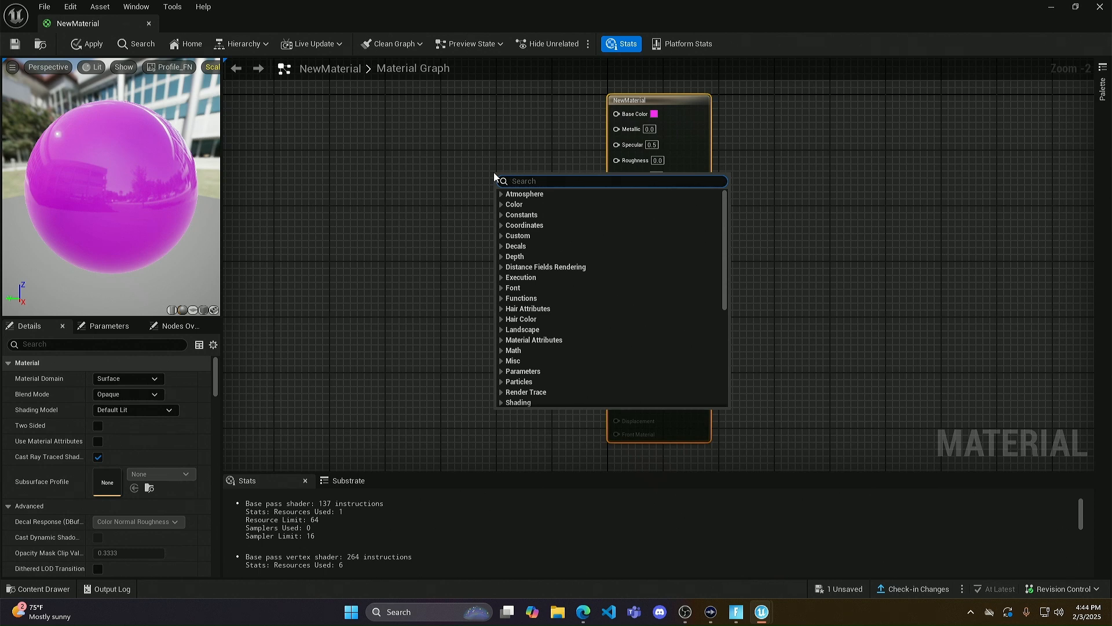
scroll(538, 279, "down", 7)
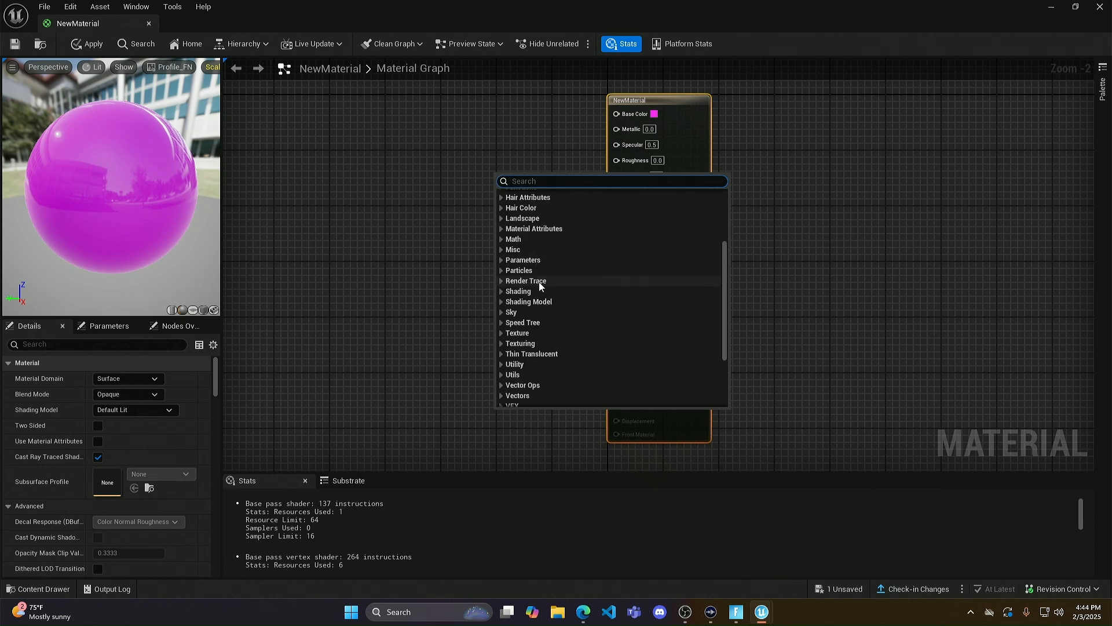
scroll(516, 269, "up", 7)
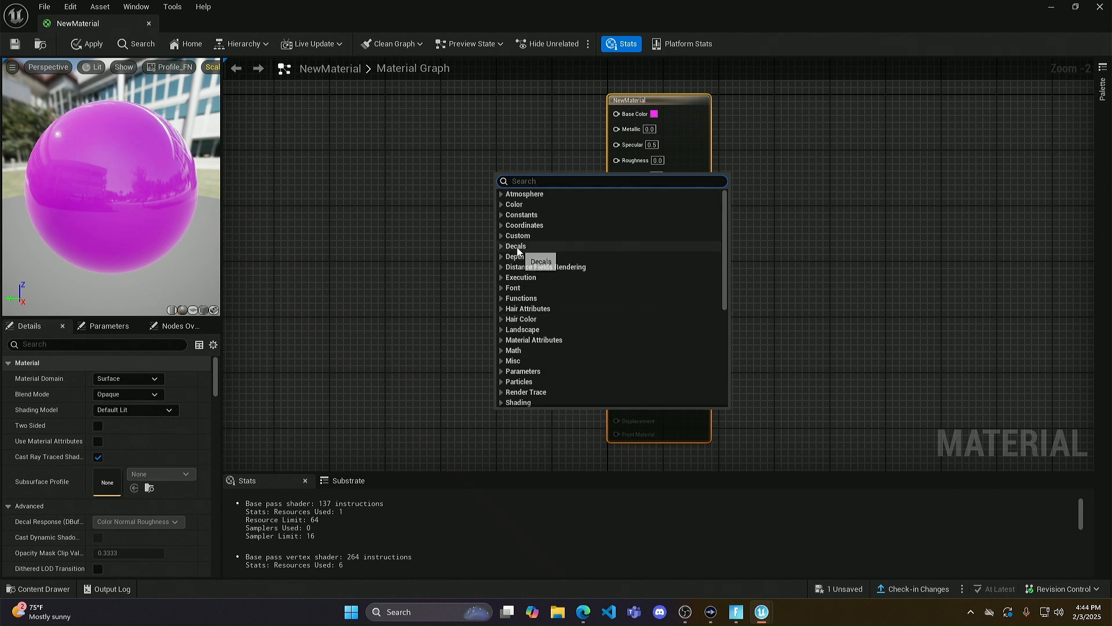
type("t")
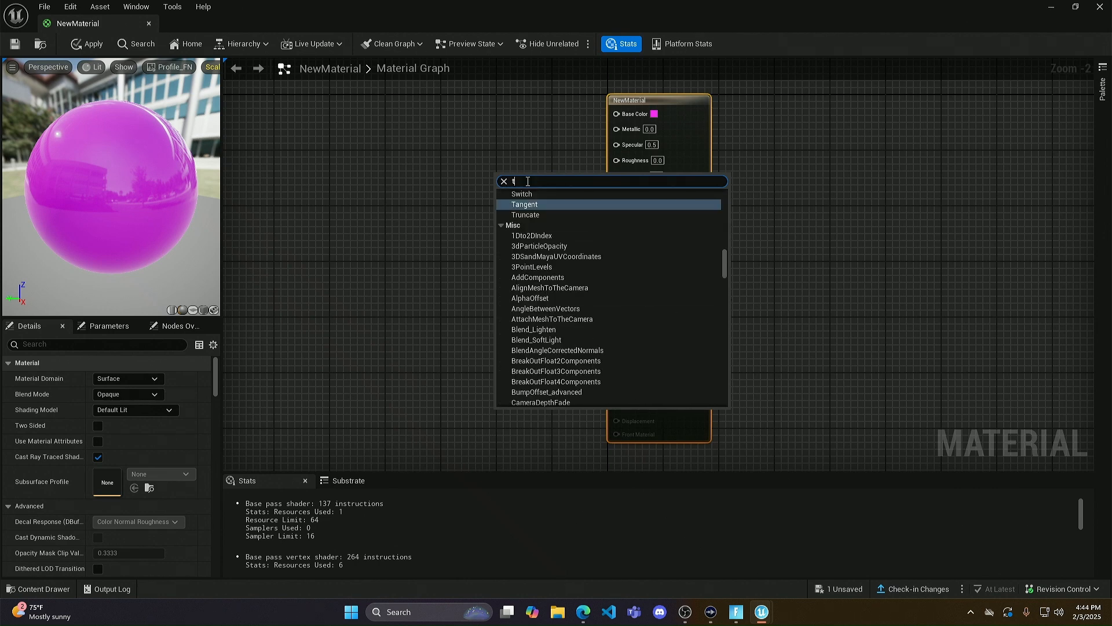
type("extu")
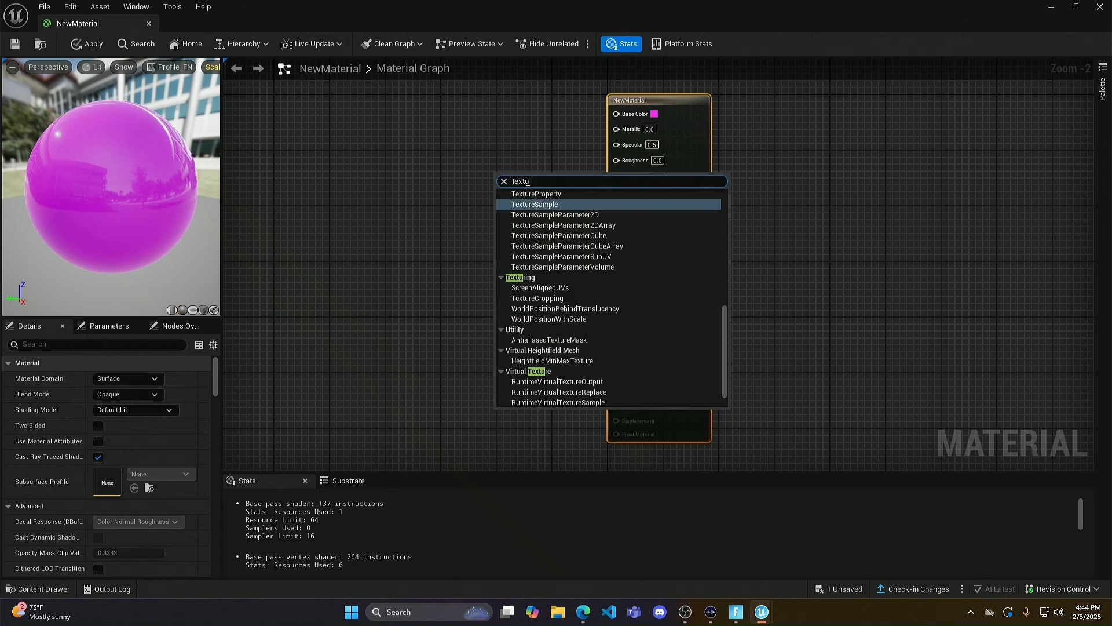
left_click(539, 204)
left_click_drag(530, 177, 428, 155)
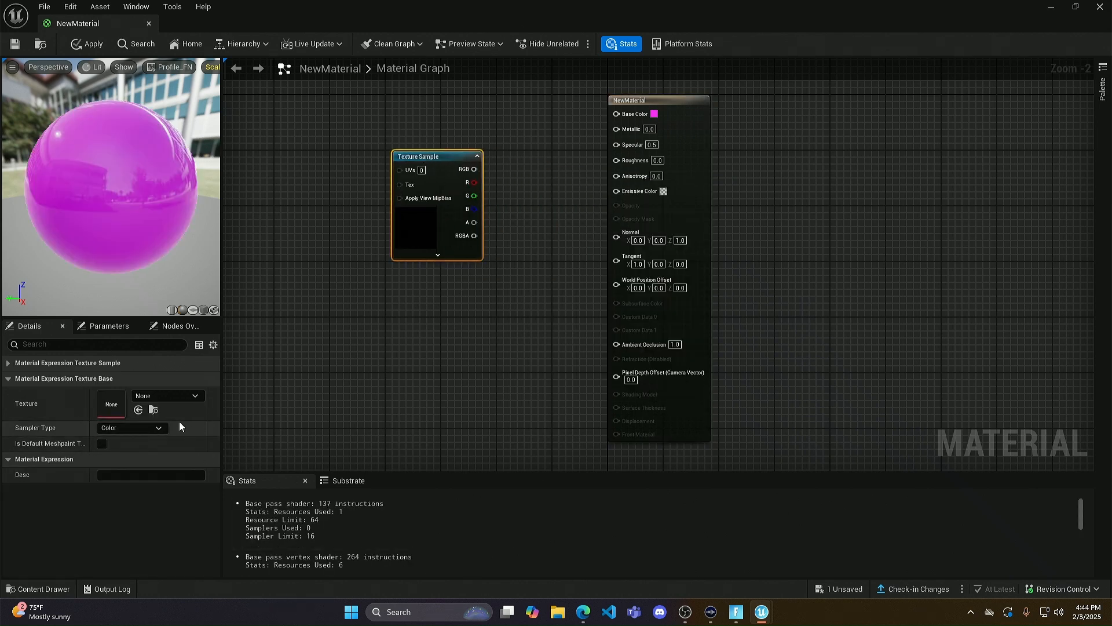
Step: Assign the texture of the orange horned face on a blue oval, from the textimages folder, to the Texture Sample node
left_click(40, 589)
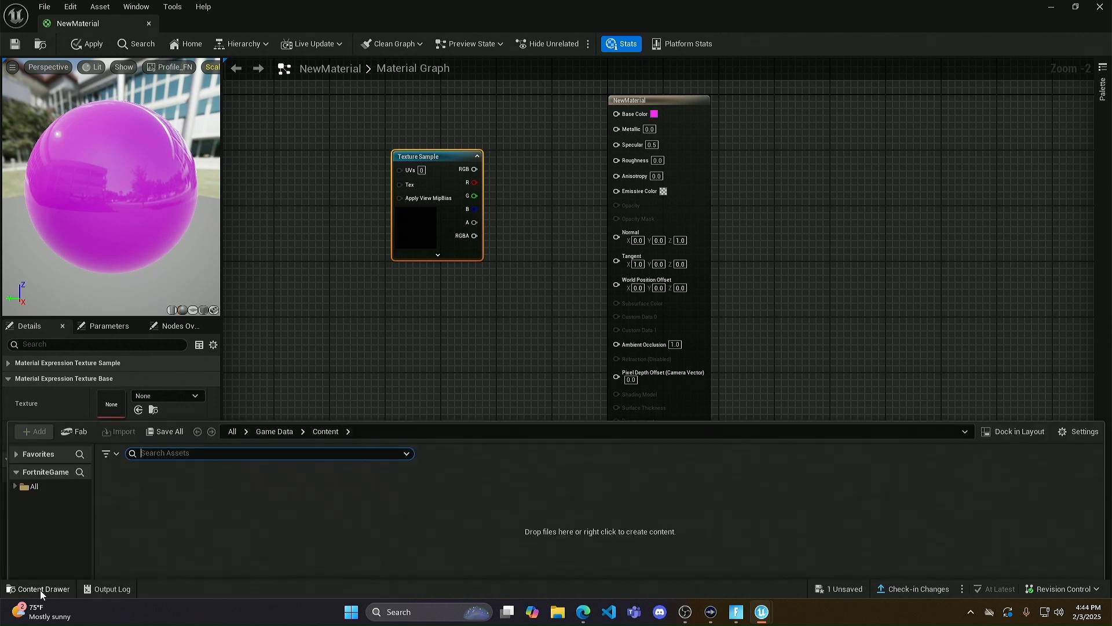
left_click(15, 465)
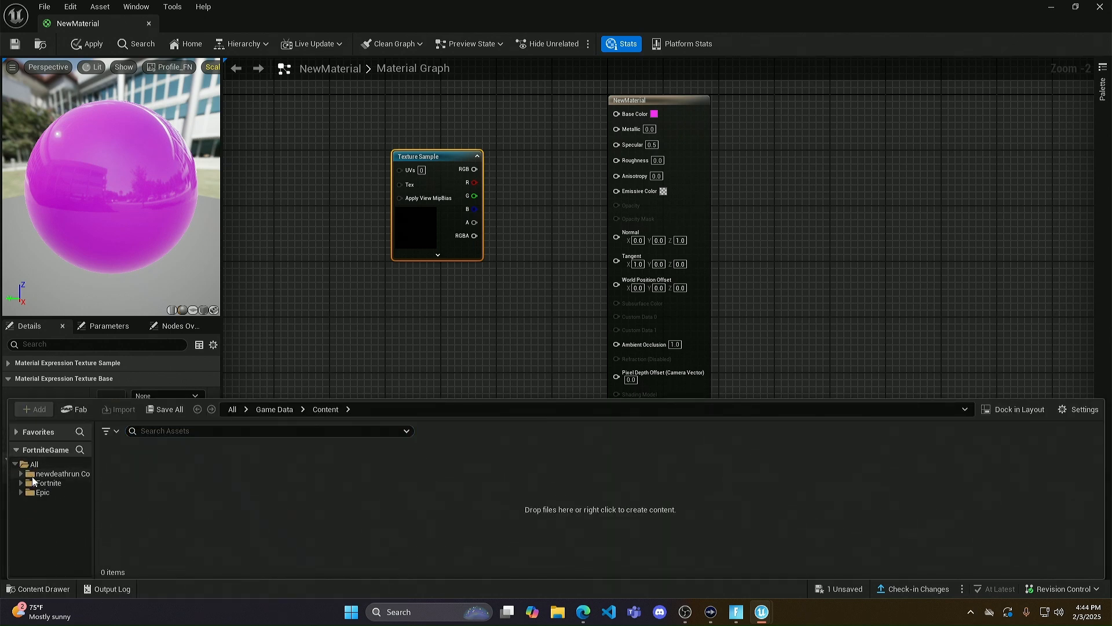
left_click(25, 475)
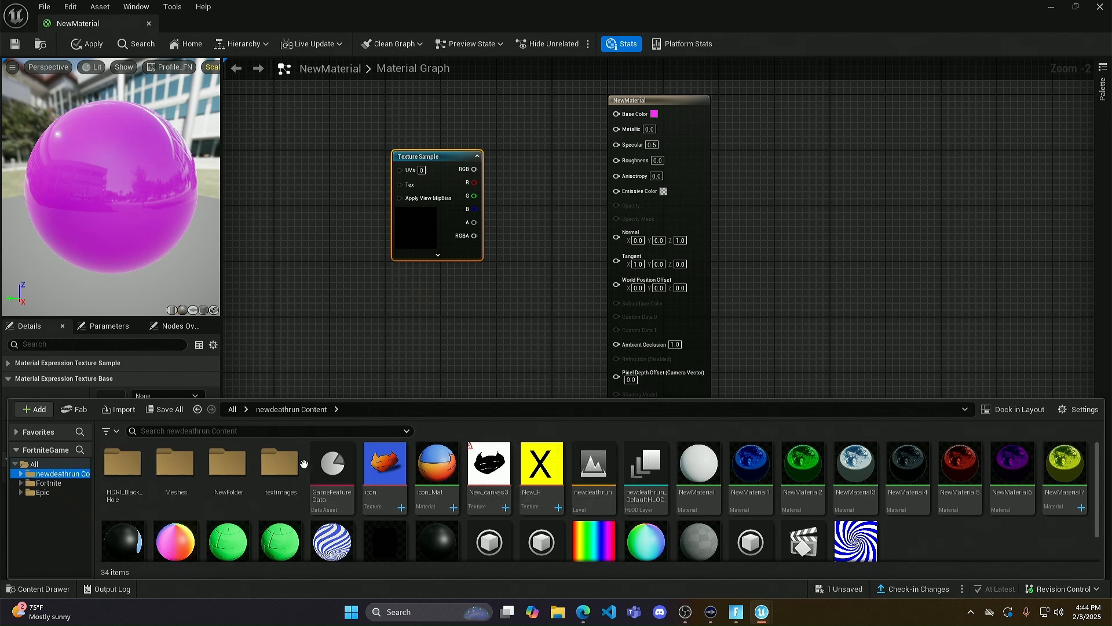
double_click(175, 464)
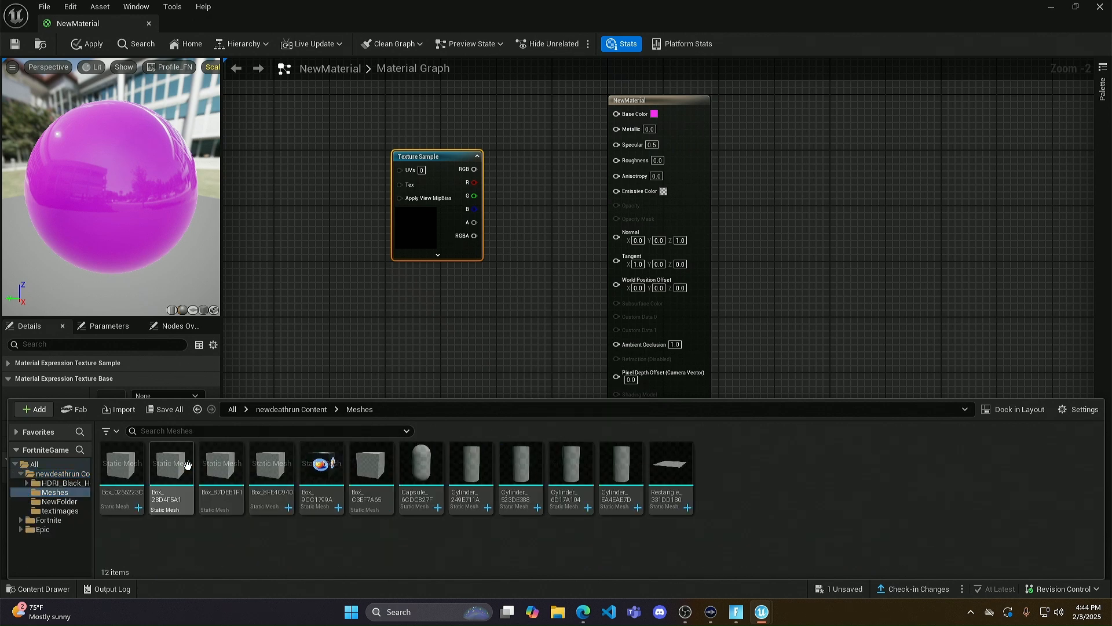
left_click(37, 484)
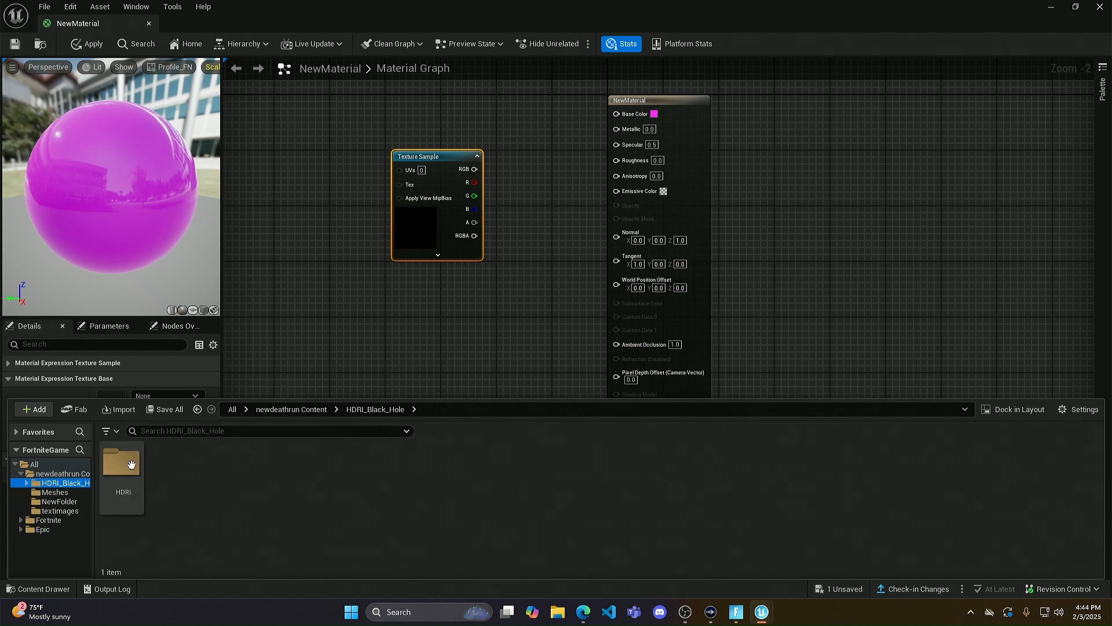
left_click(65, 474)
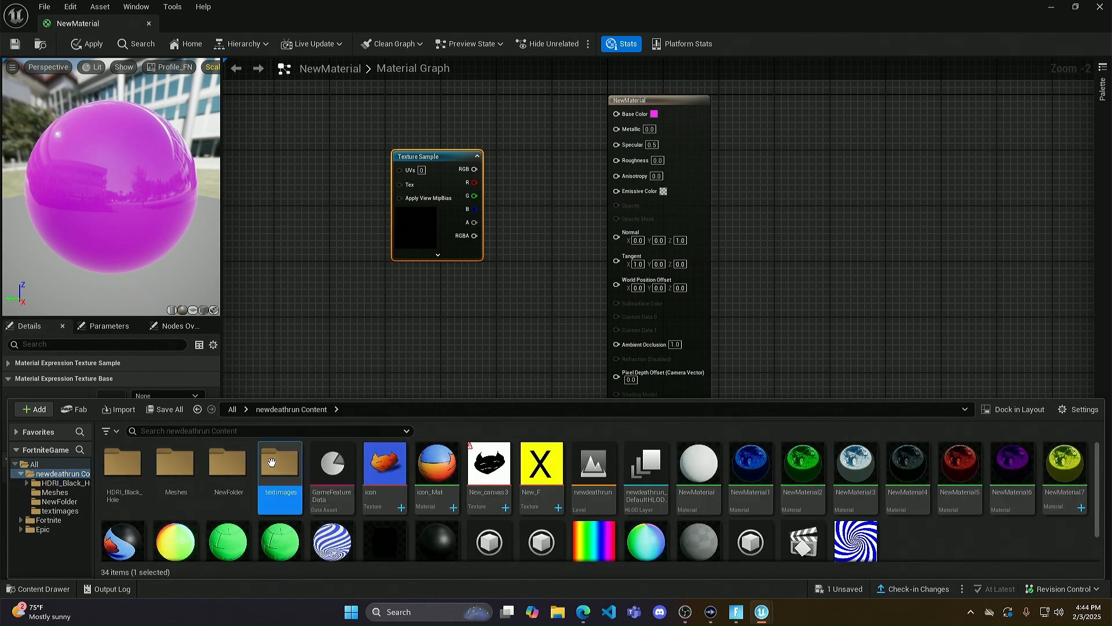
double_click(272, 466)
left_click(771, 466)
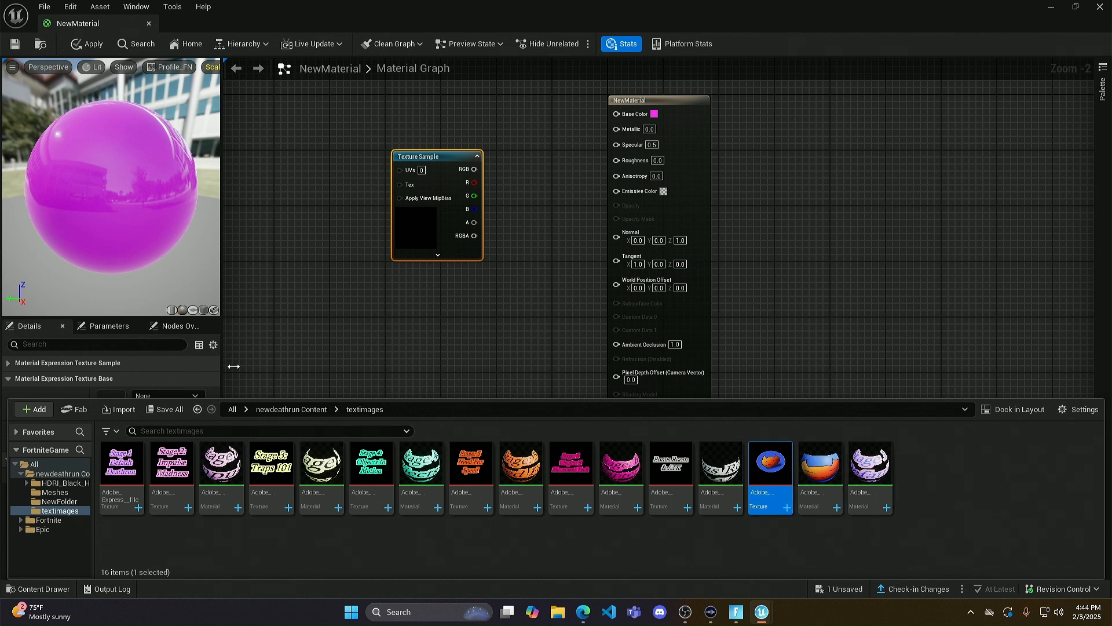
left_click(449, 182)
left_click(138, 410)
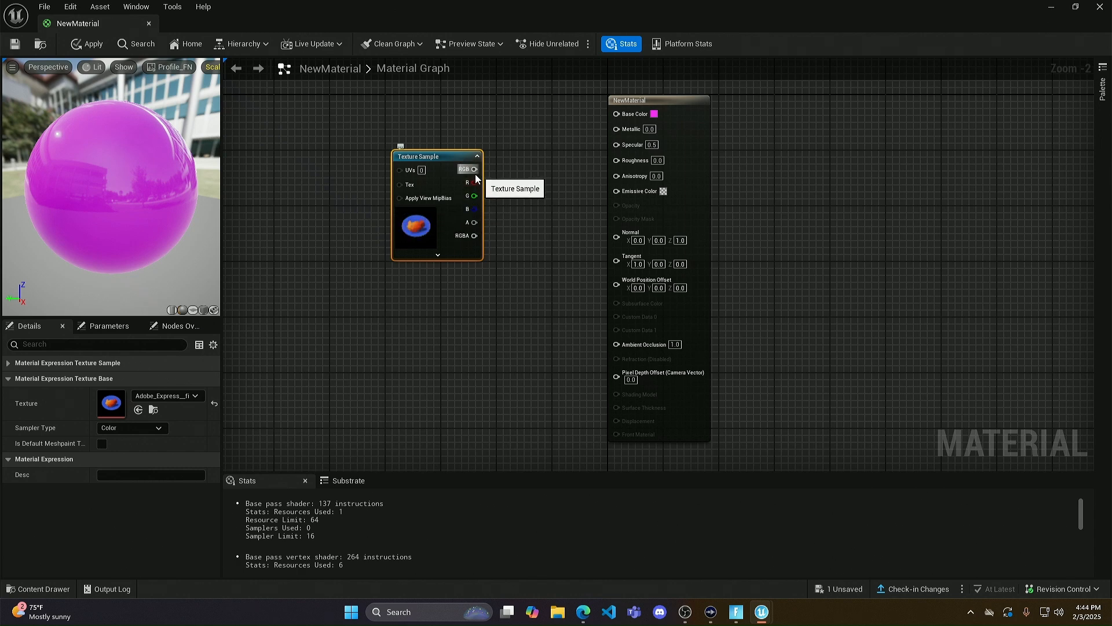
Step: Connect the Texture Sample's RGB output to NewMaterial's Base Color, check the preview sphere, and save and close the material
left_click_drag(478, 176, 618, 114)
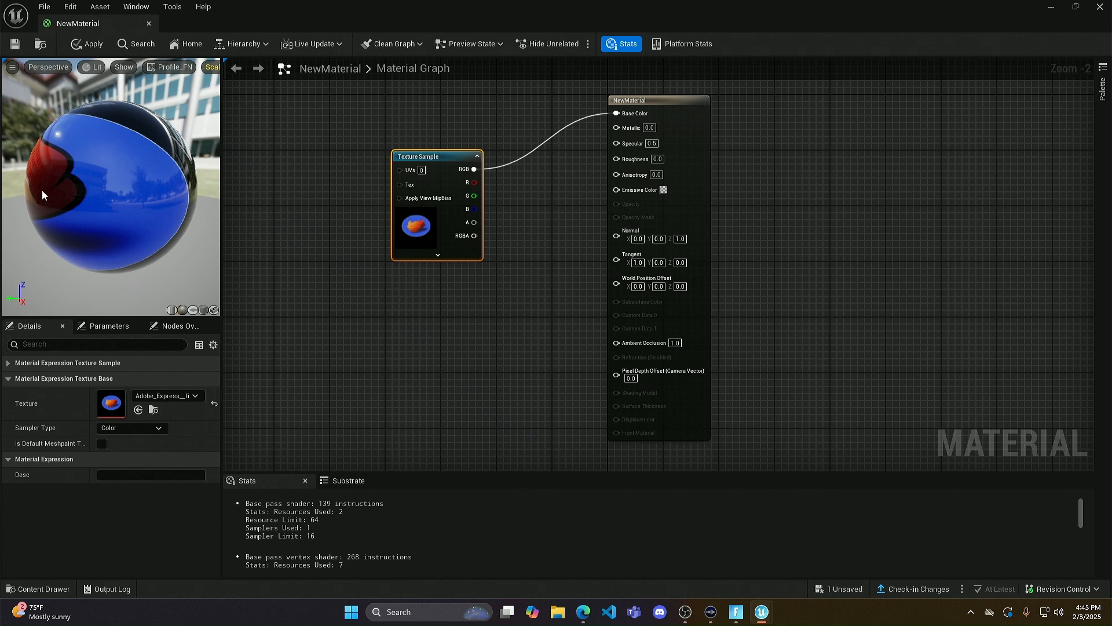
left_click_drag(116, 185, 49, 185)
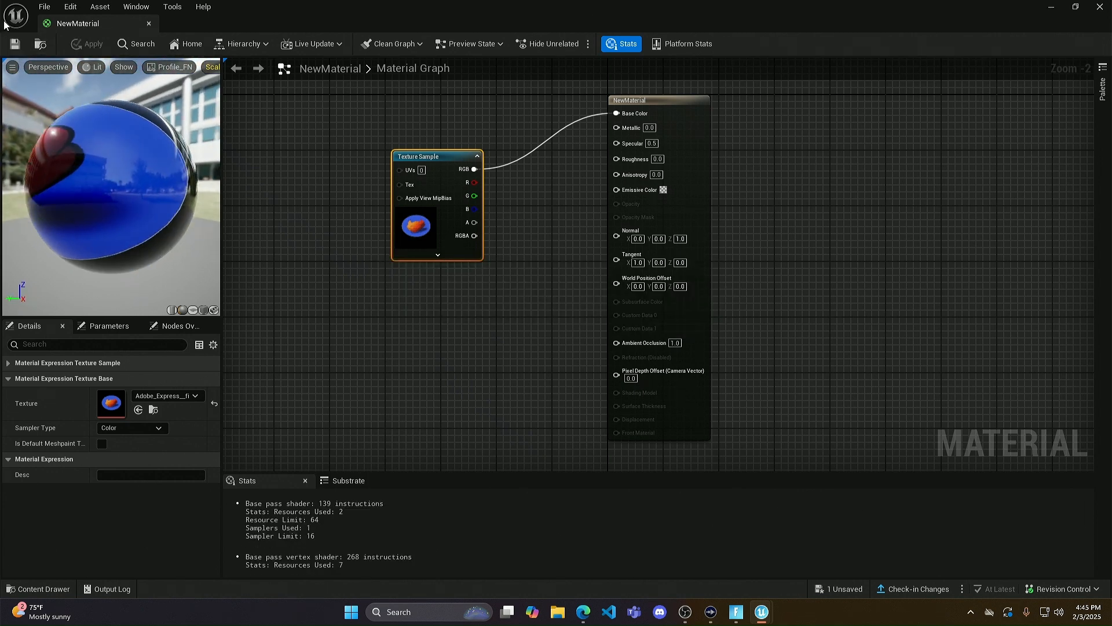
left_click(1097, 7)
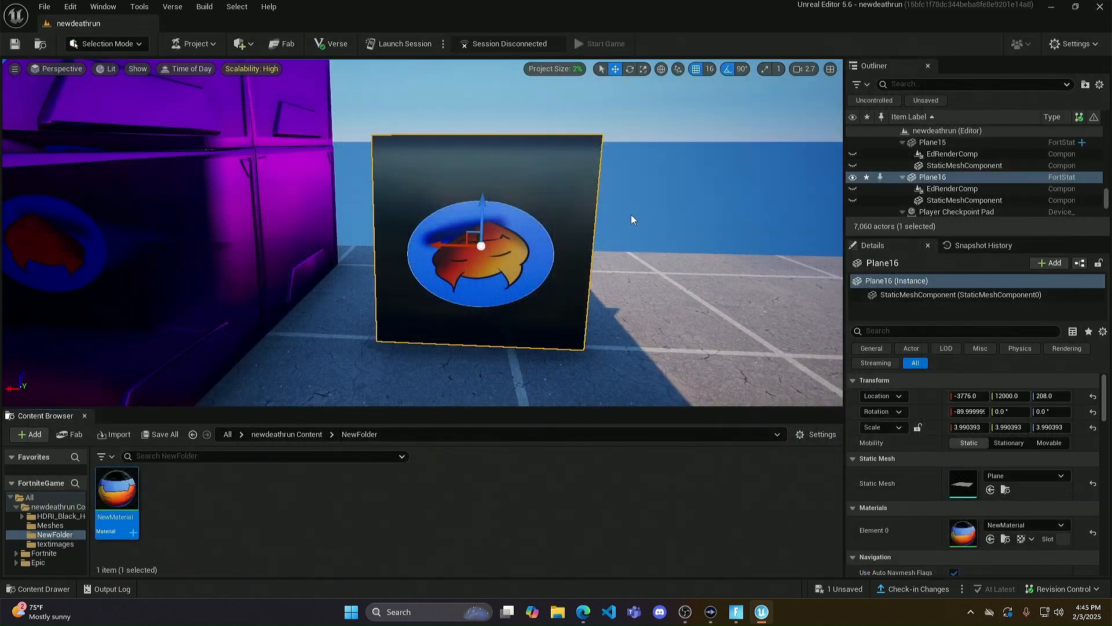
Step: Rotate the upright plane 180° so its face image is right side up, and deselect it
left_click(630, 69)
left_click_drag(471, 193, 325, 126)
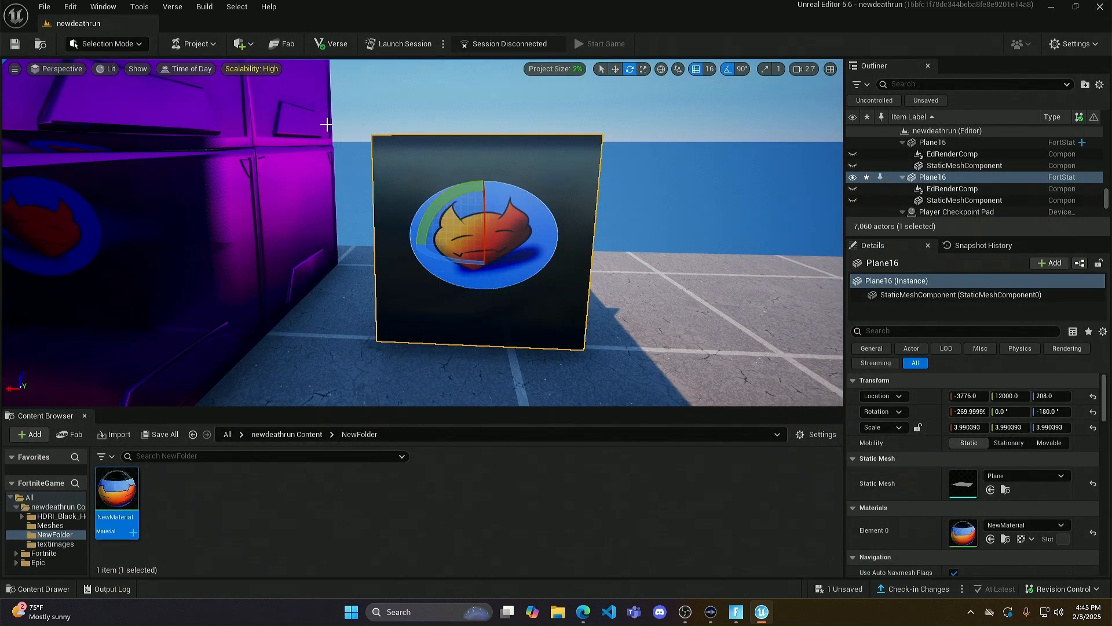
key("Escape")
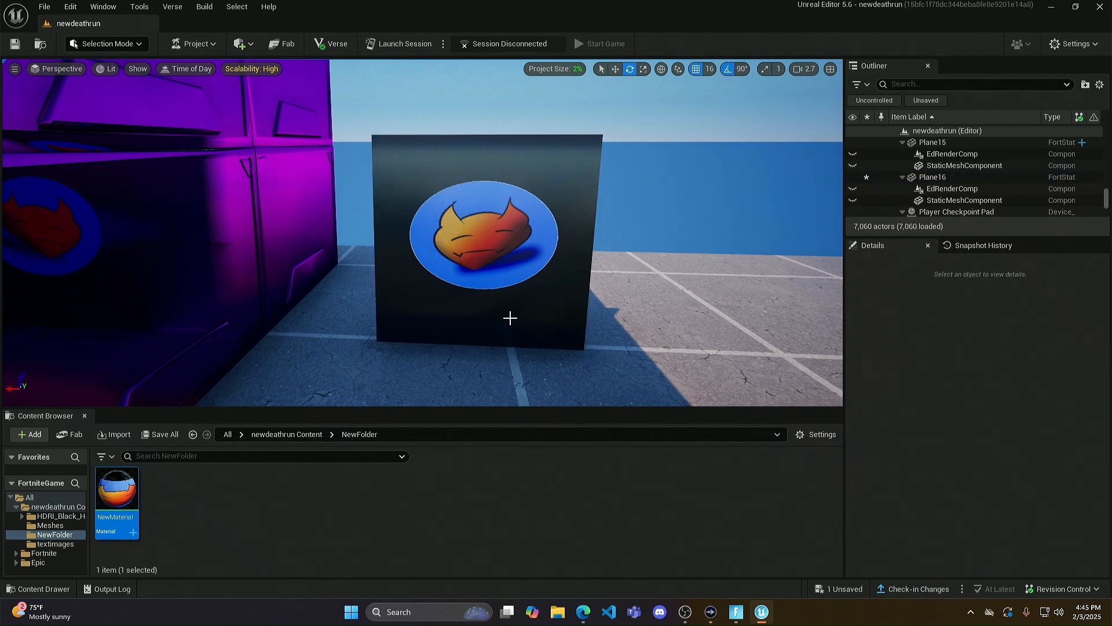
Step: Compare the textured upright plane with the other face-image planes in the level from several distances and angles
right_click_drag(521, 259, 404, 243)
key("w")
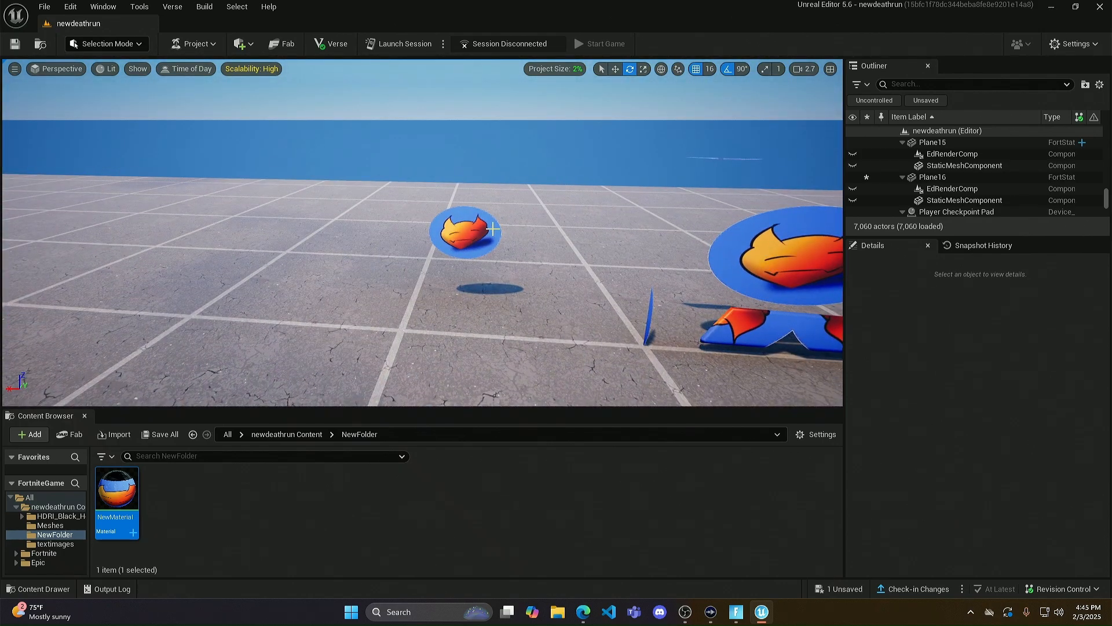
key("w")
right_click_drag(34, 203, 6, 214)
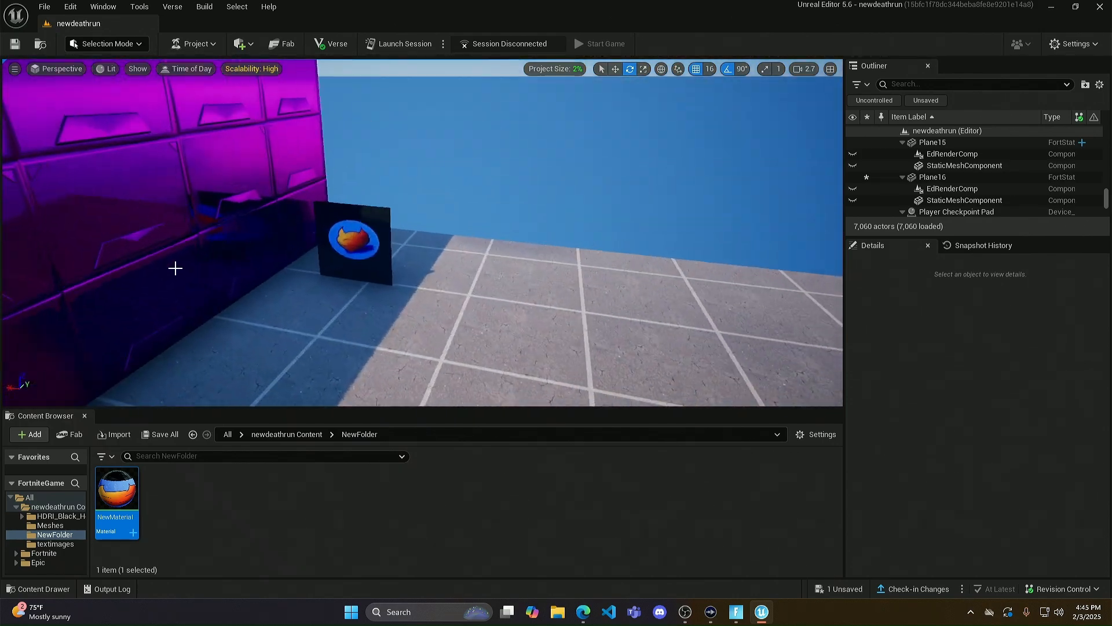
key("w")
right_click_drag(427, 248, 800, 168)
key("w")
key("w")
key("w")
key("w")
right_click_drag(479, 187, 405, 246)
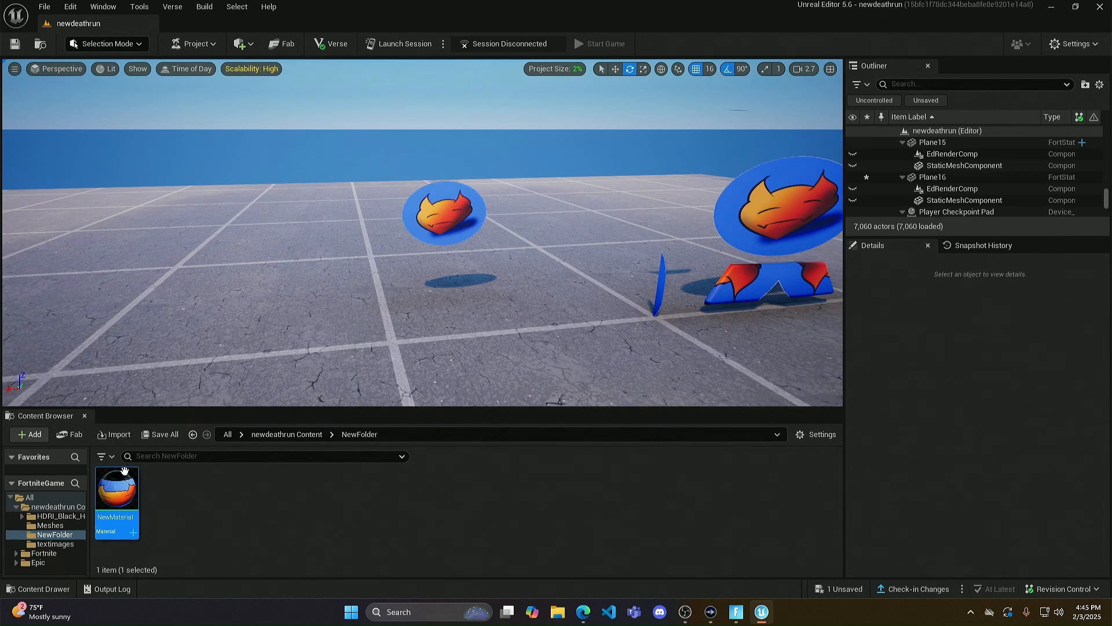
right_click_drag(461, 189, 405, 162)
right_click_drag(440, 232, 284, 248)
key("w")
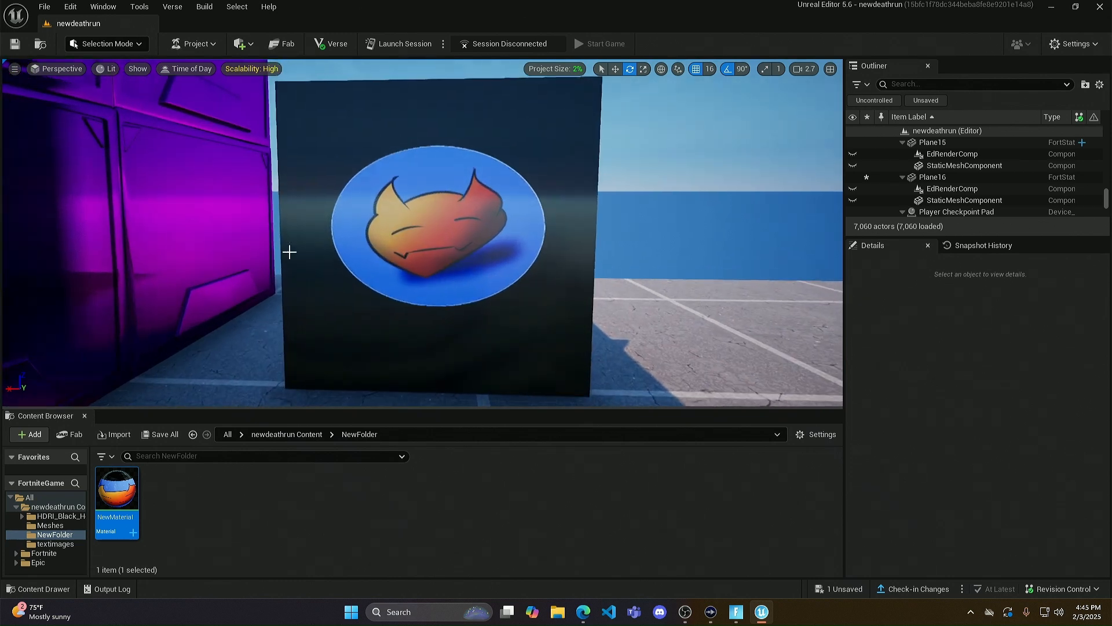
right_click_drag(441, 233, 423, 235)
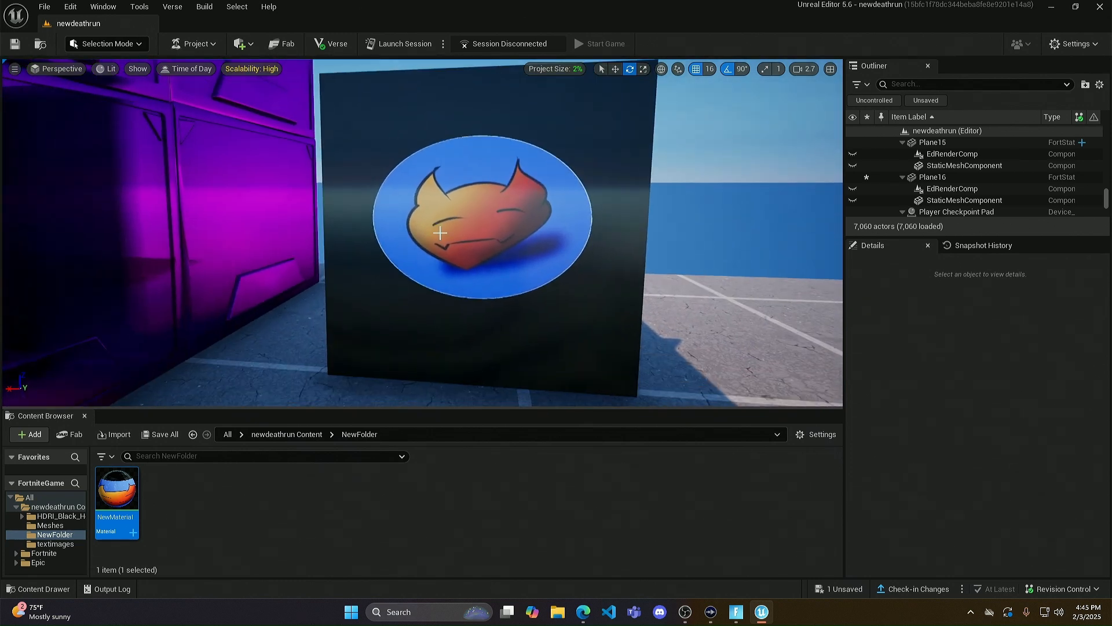
Step: Reopen NewMaterial, disconnect the Texture Sample from Base Color, and connect its RGB output to Specular
double_click(128, 492)
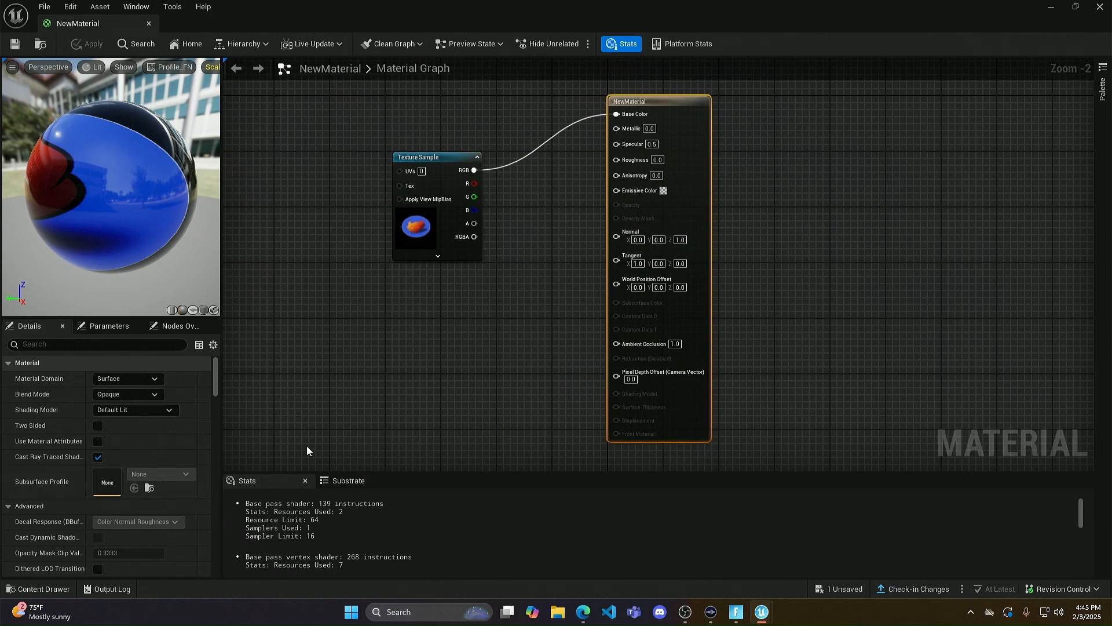
right_click(627, 115)
left_click(664, 167)
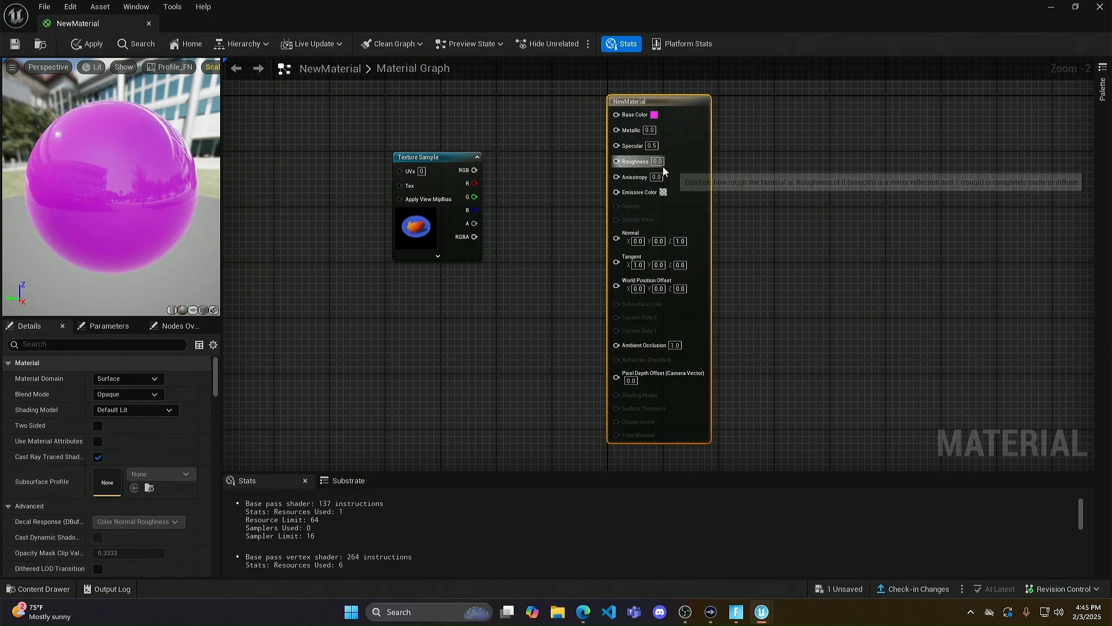
right_click(629, 114)
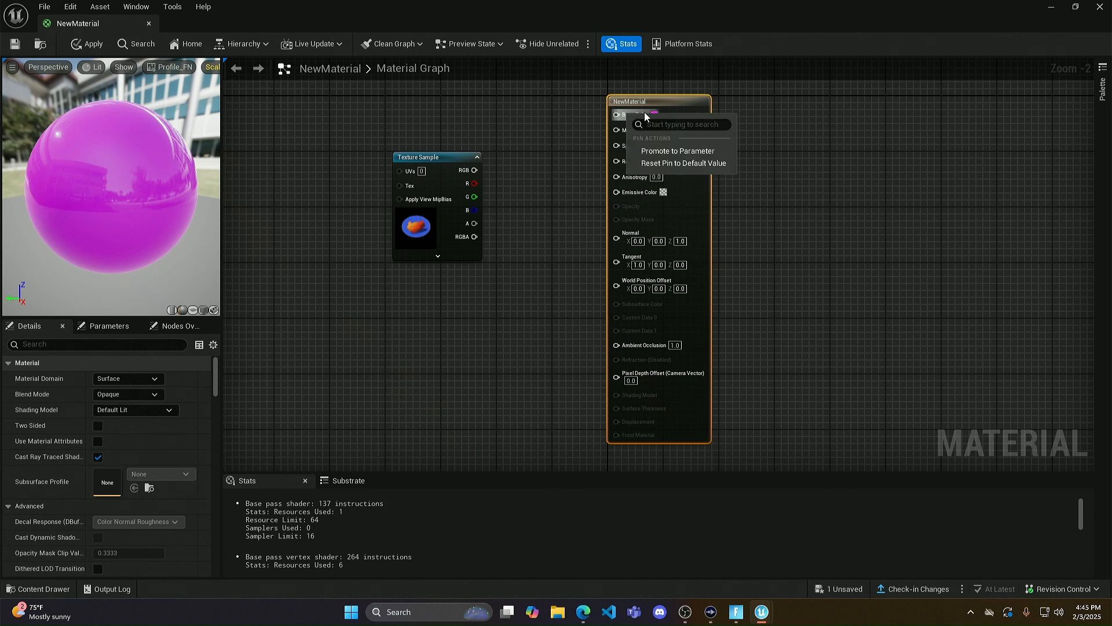
left_click(607, 128)
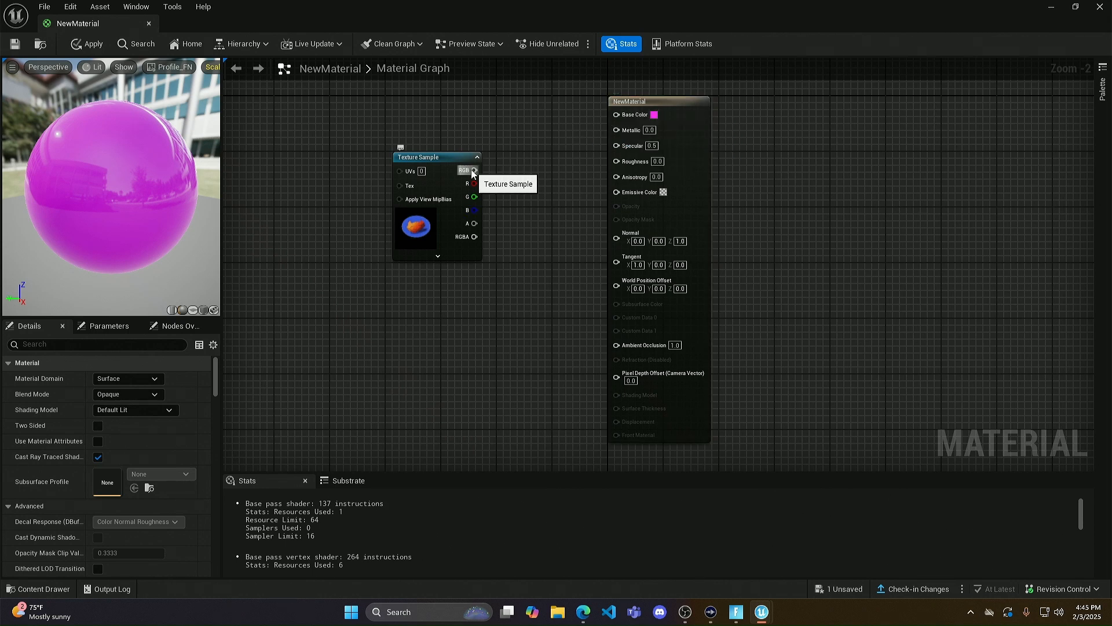
left_click_drag(474, 169, 616, 144)
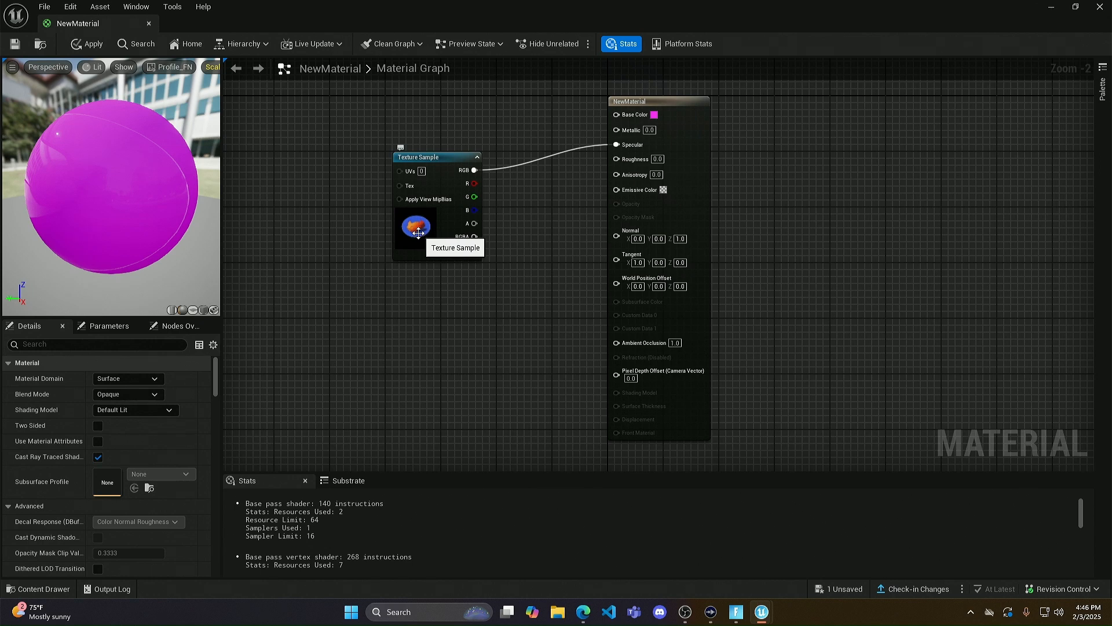
Step: Save and close NewMaterial, and inspect the face image on the magenta upright plane from several angles
mouse_move(96, 209)
left_mouse_down()
mouse_move(55, 202)
mouse_move(96, 209)
left_mouse_up()
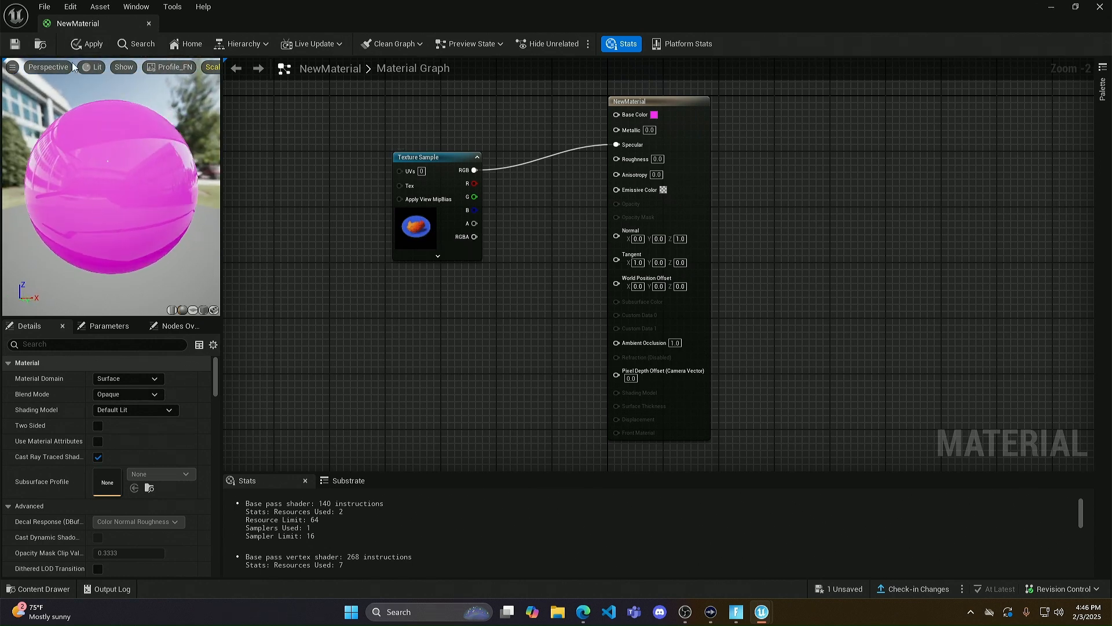
left_click(20, 45)
left_click(1101, 6)
right_click_drag(423, 231, 452, 224)
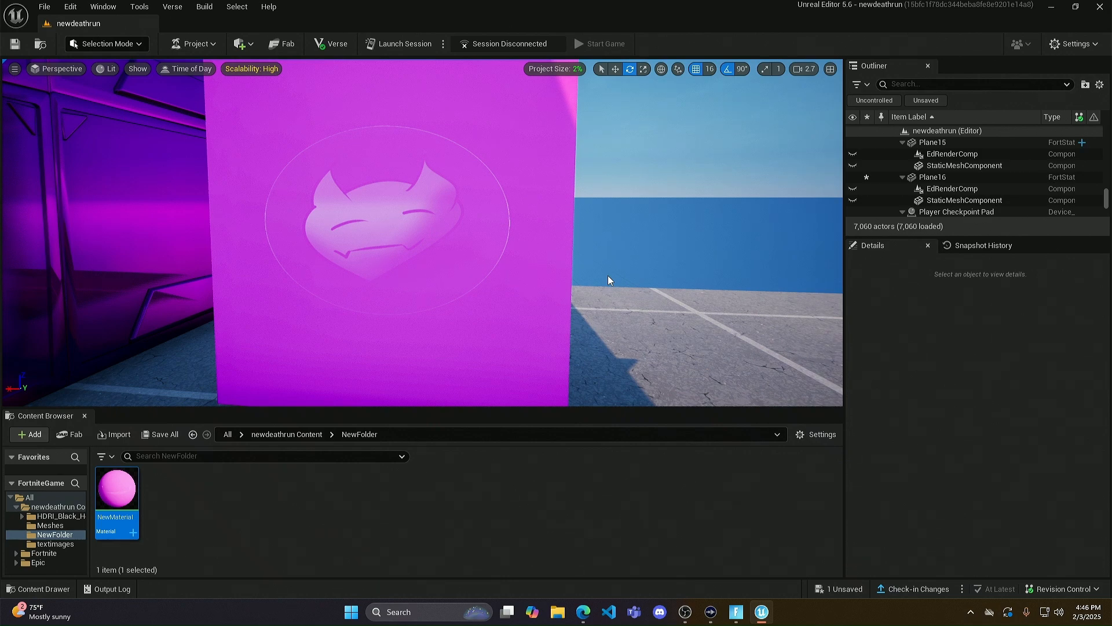
right_click_drag(481, 186, 431, 181)
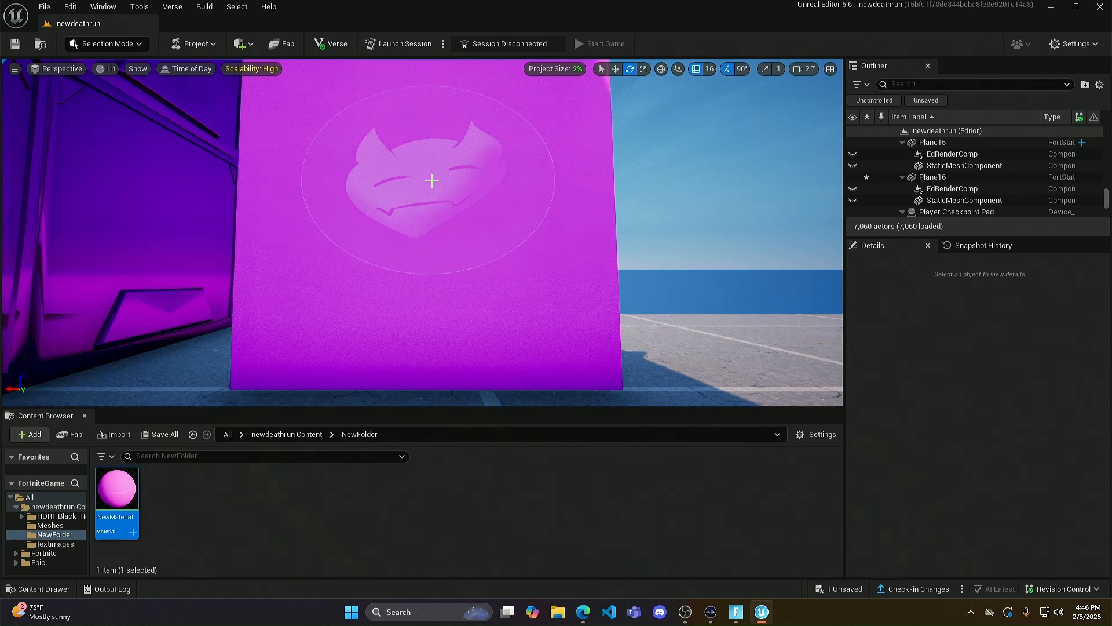
mouse_move(525, 212)
right_mouse_down()
mouse_move(481, 215)
mouse_move(539, 200)
mouse_move(513, 213)
right_mouse_up()
key("s")
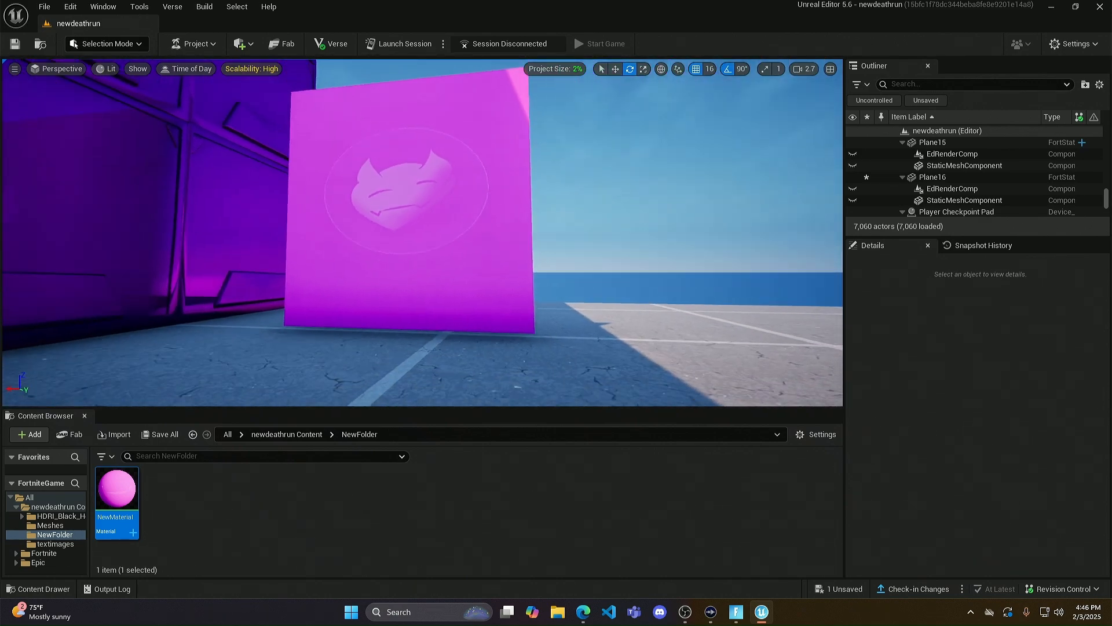
left_click_drag(0, 0, 0, 0)
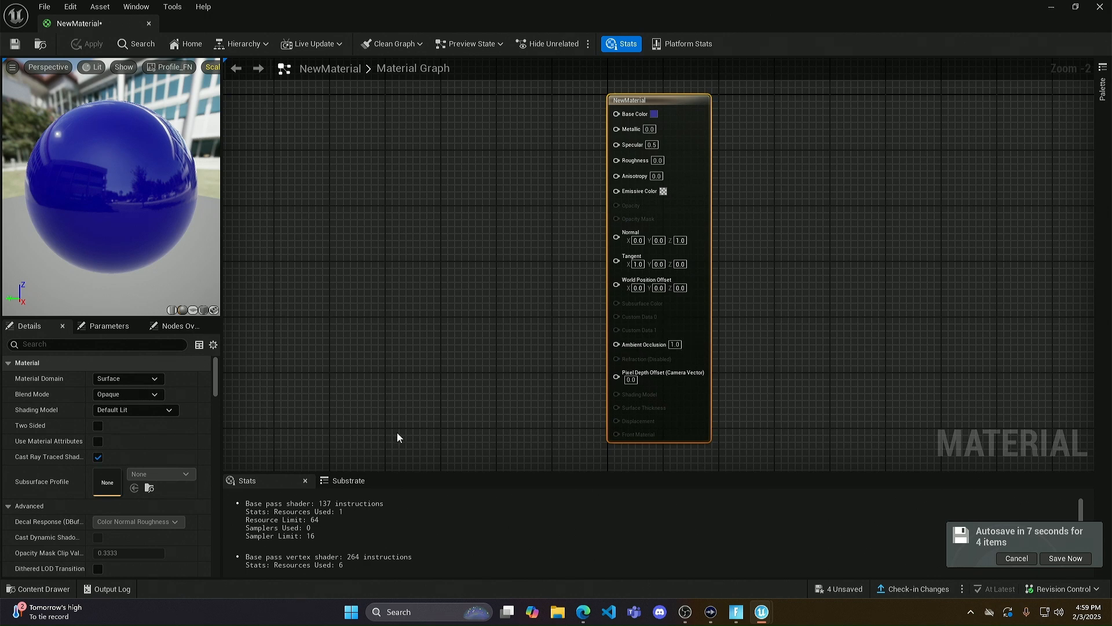
Step: Add a Texture Sample node to NewMaterial's graph and place it beside the material's main node
right_click(497, 158)
type("tex")
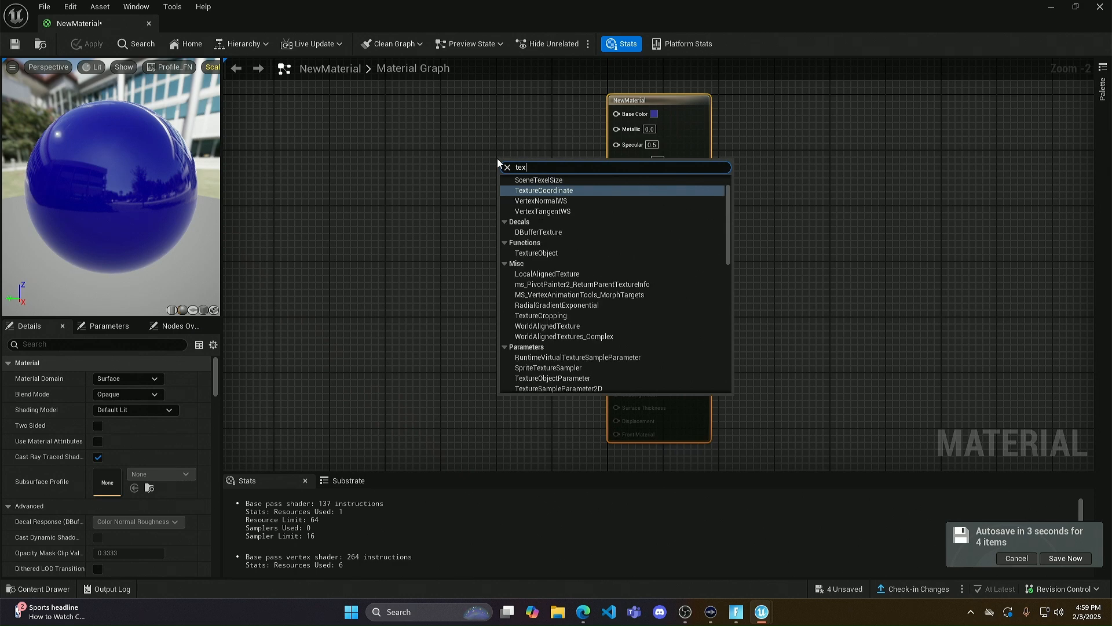
type("ture")
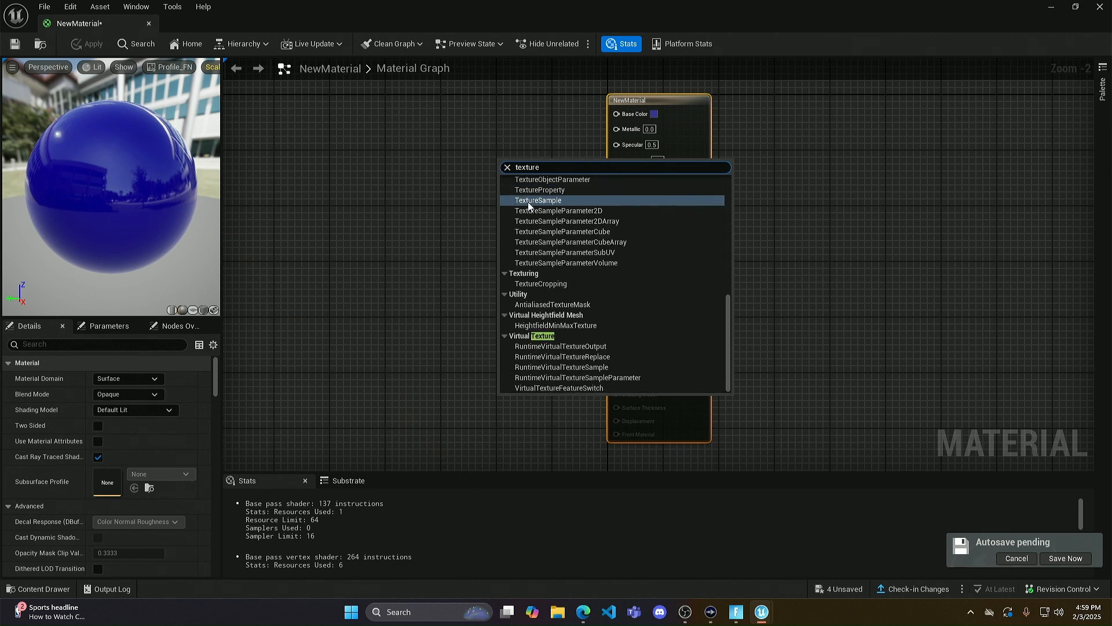
left_click(527, 205)
left_click_drag(529, 161, 478, 114)
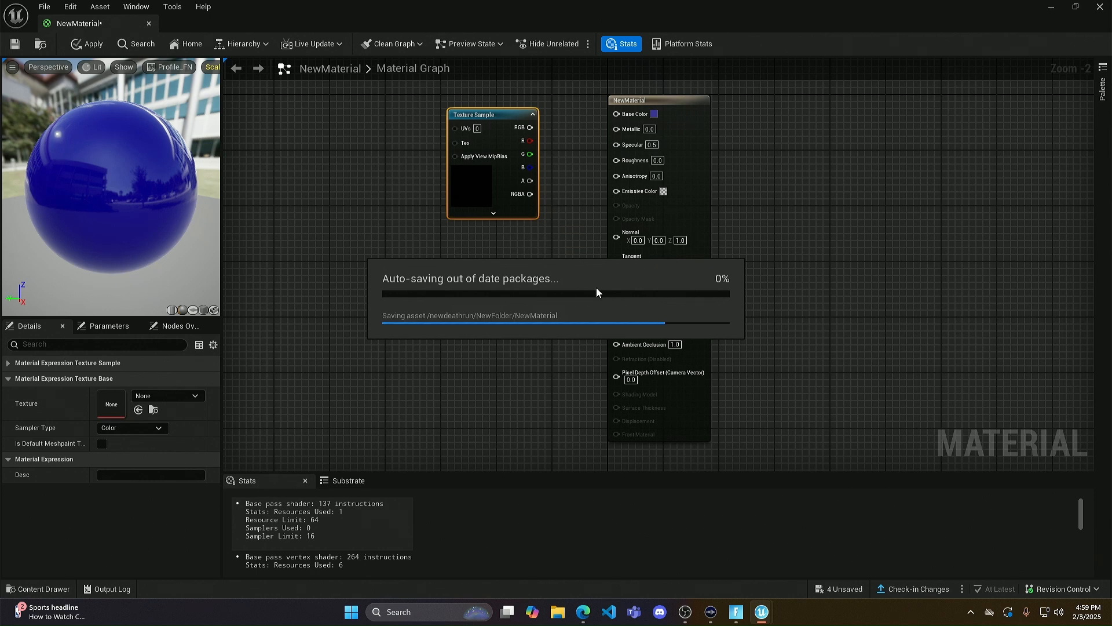
Step: Assign the rainbow texture to the Texture Sample and connect its RGB output to NewMaterial's Base Color
left_click(32, 591)
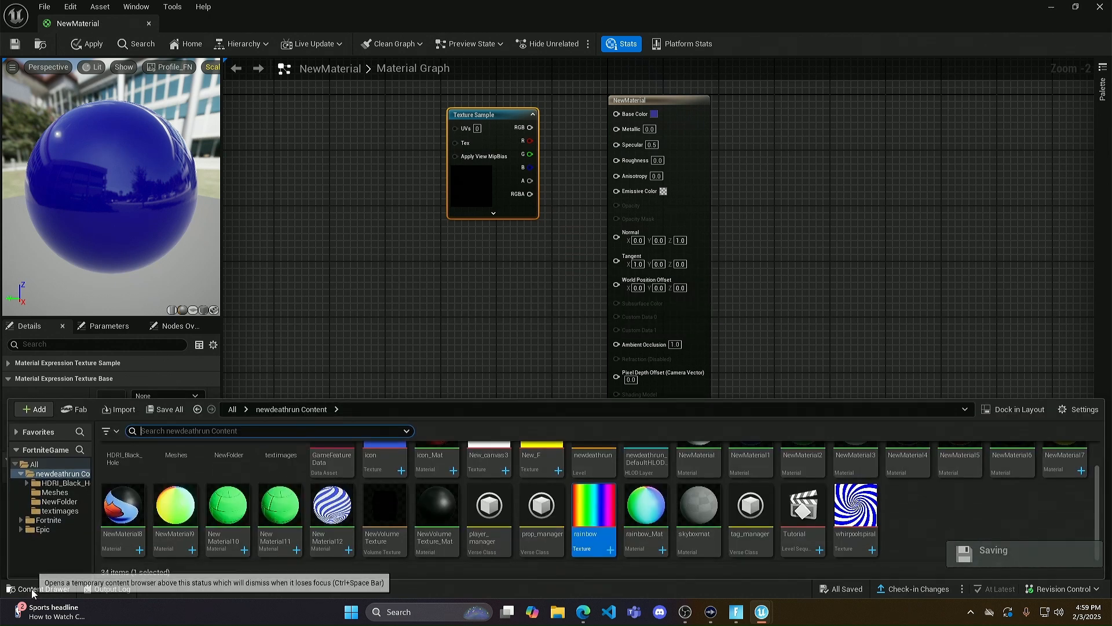
mouse_move(592, 494)
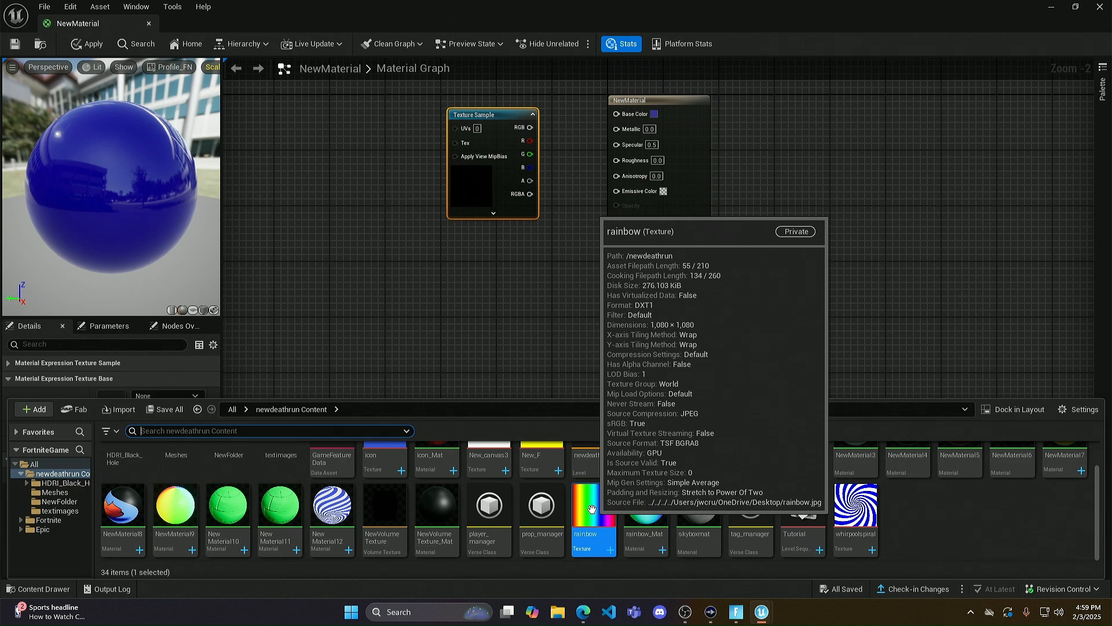
left_click(474, 183)
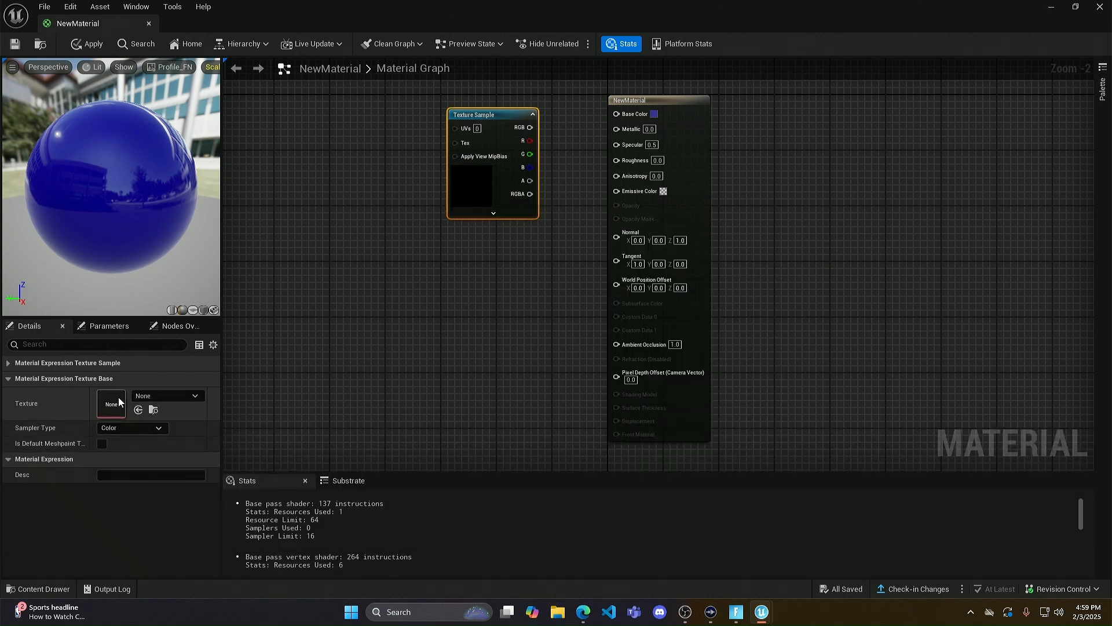
left_click(138, 410)
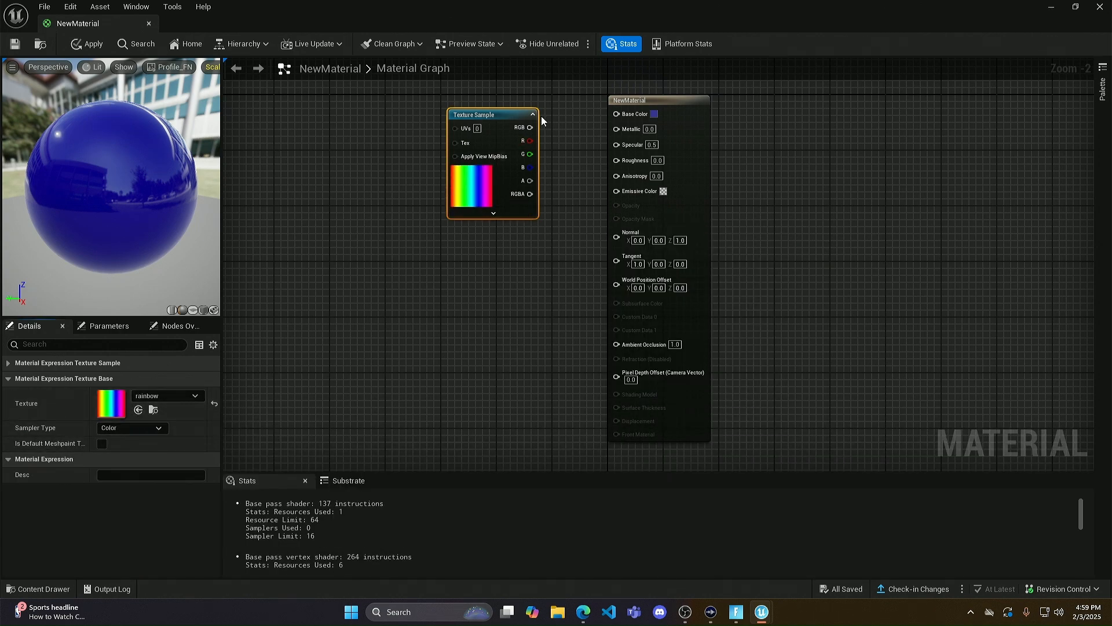
left_click_drag(508, 115, 616, 113)
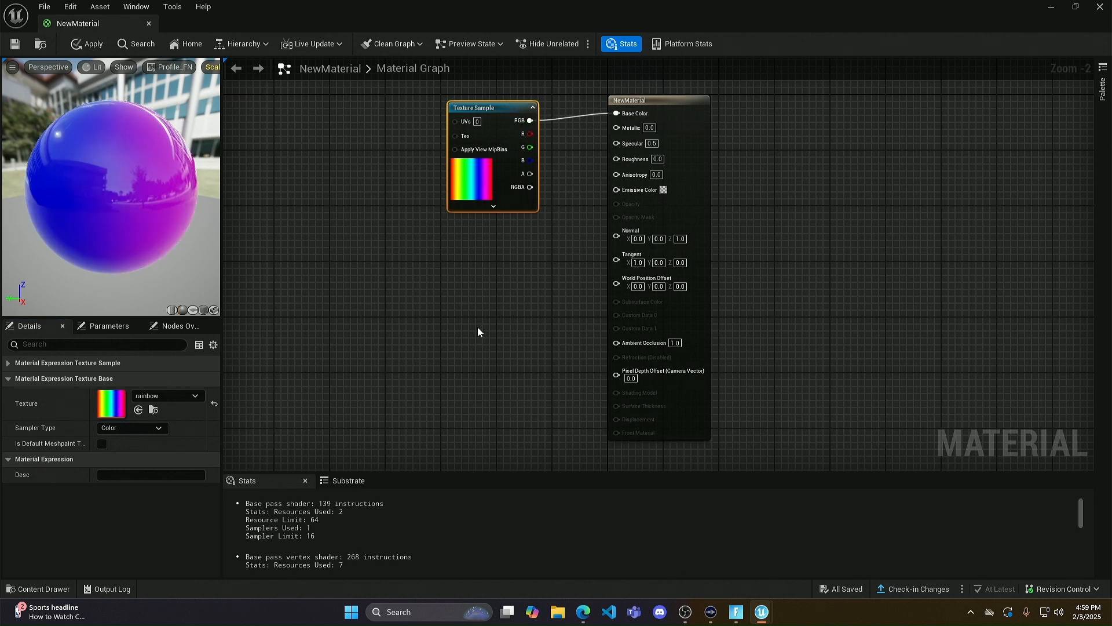
left_click_drag(56, 223, 56, 224)
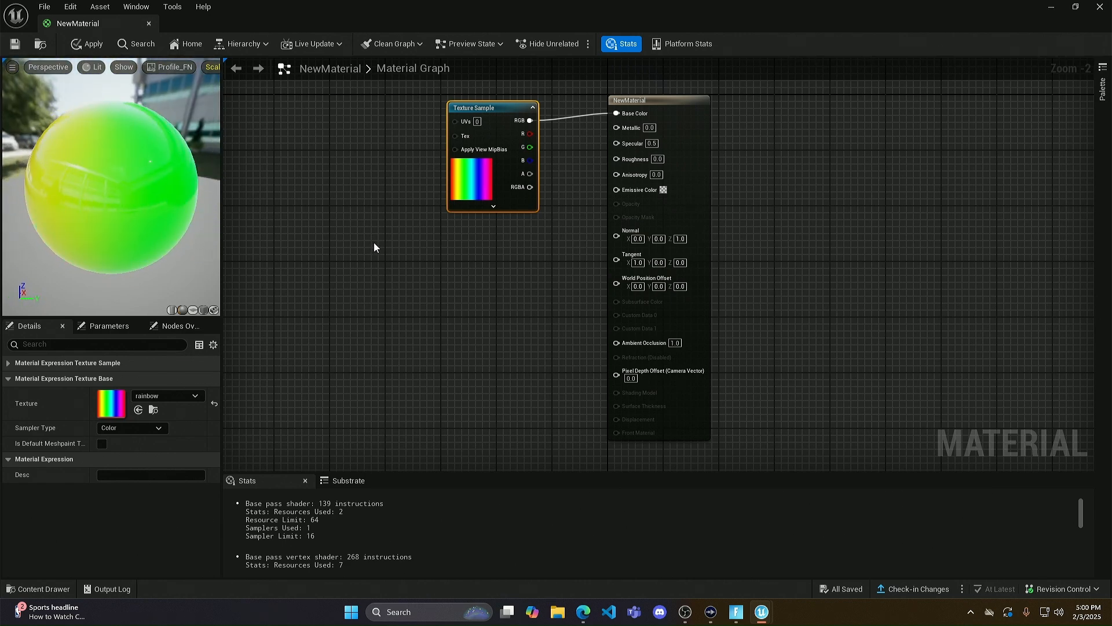
Step: Add a Panner node, connect its output to the Texture Sample's UVs, and check the preview sphere
right_click(412, 254)
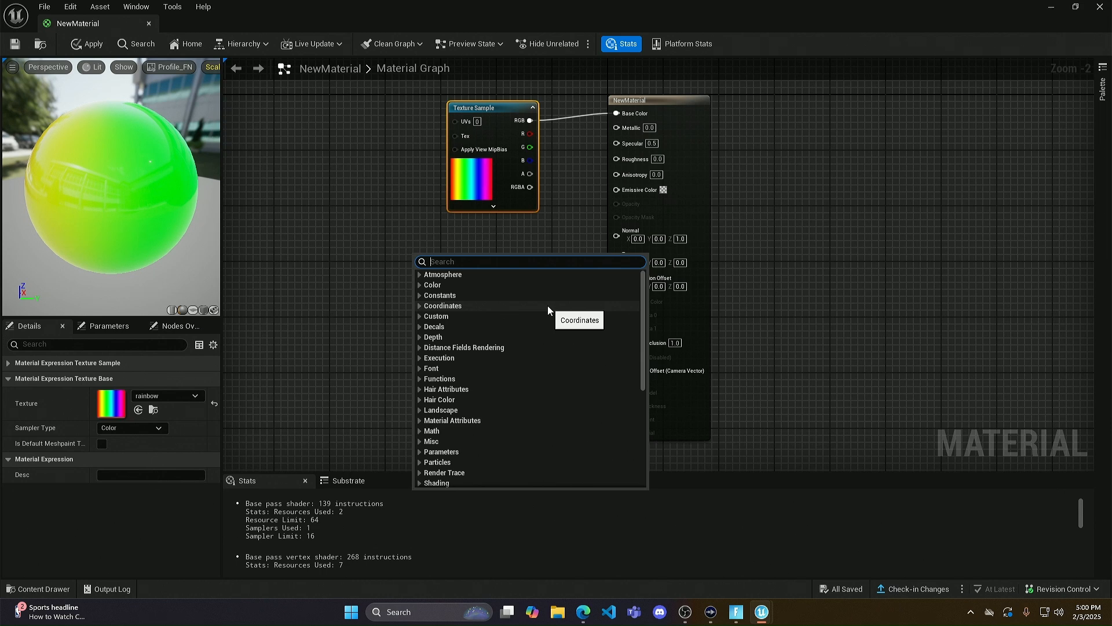
type("panner")
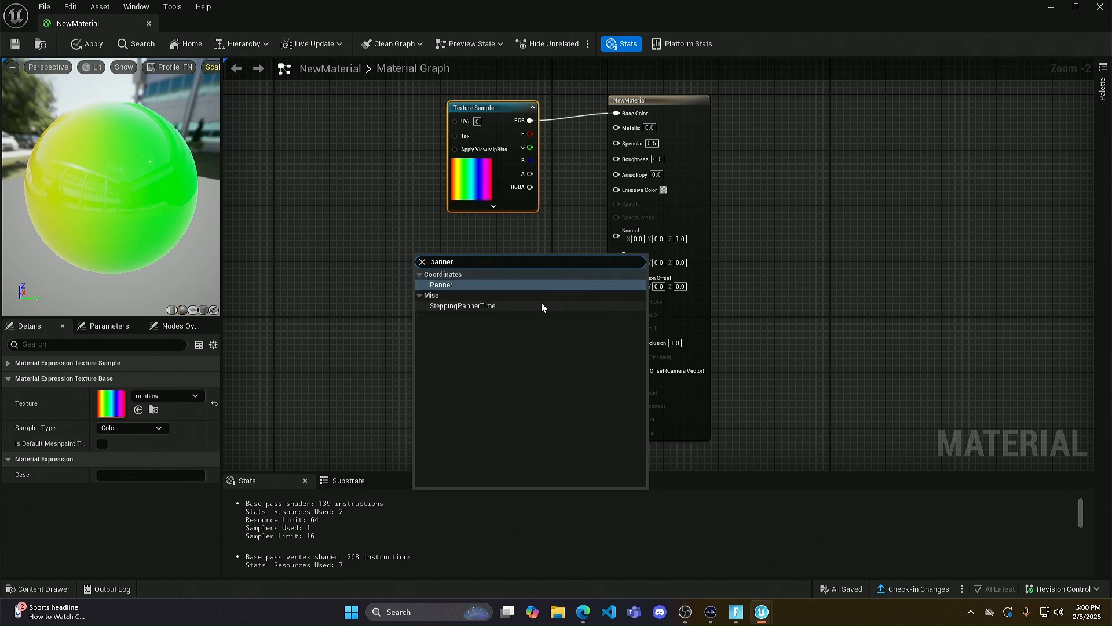
left_click(447, 286)
left_click_drag(450, 255, 454, 120)
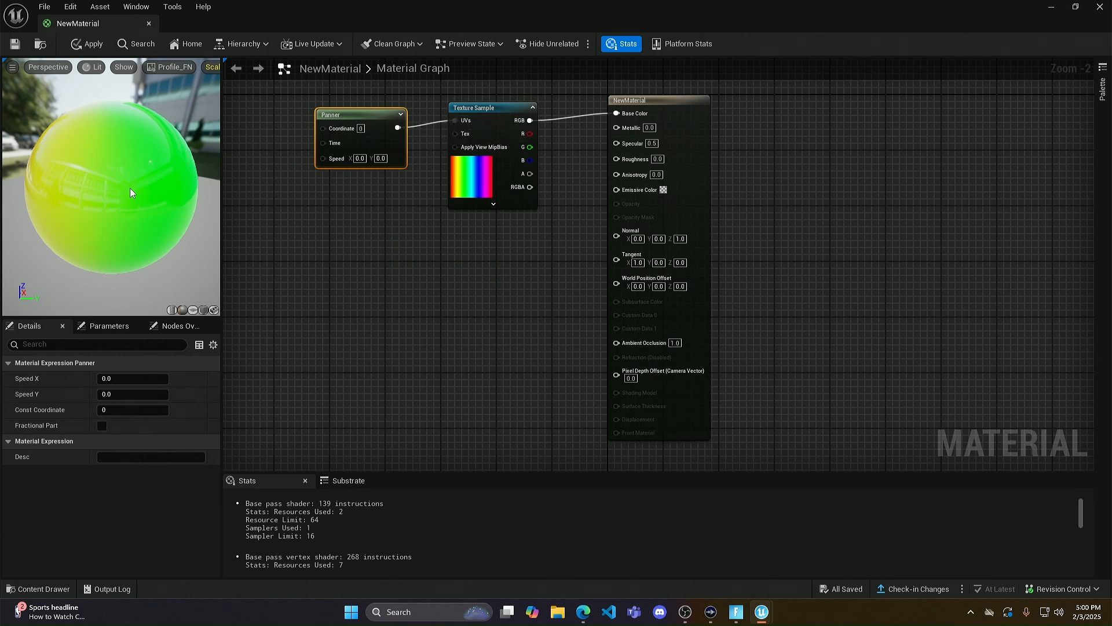
left_click_drag(41, 196, 208, 197)
left_click_drag(82, 183, 179, 182)
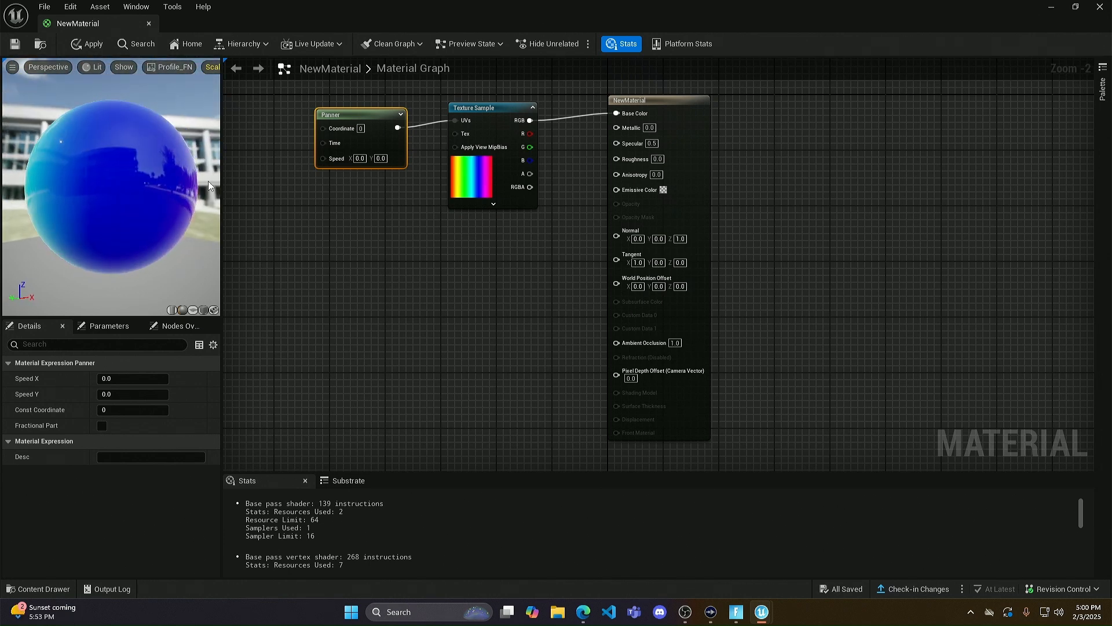
Step: Set the Panner's X speed to 0.5
left_click(360, 158)
type("0.5")
key("Return")
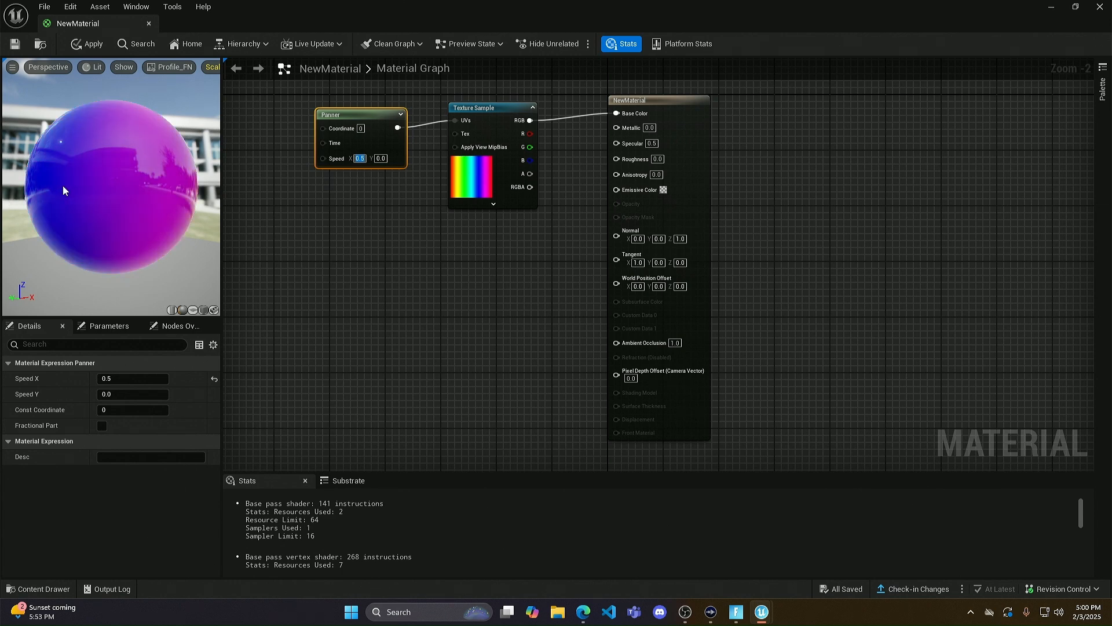
Step: Save and close NewMaterial, and apply it to the upright plane in the level
left_click(19, 44)
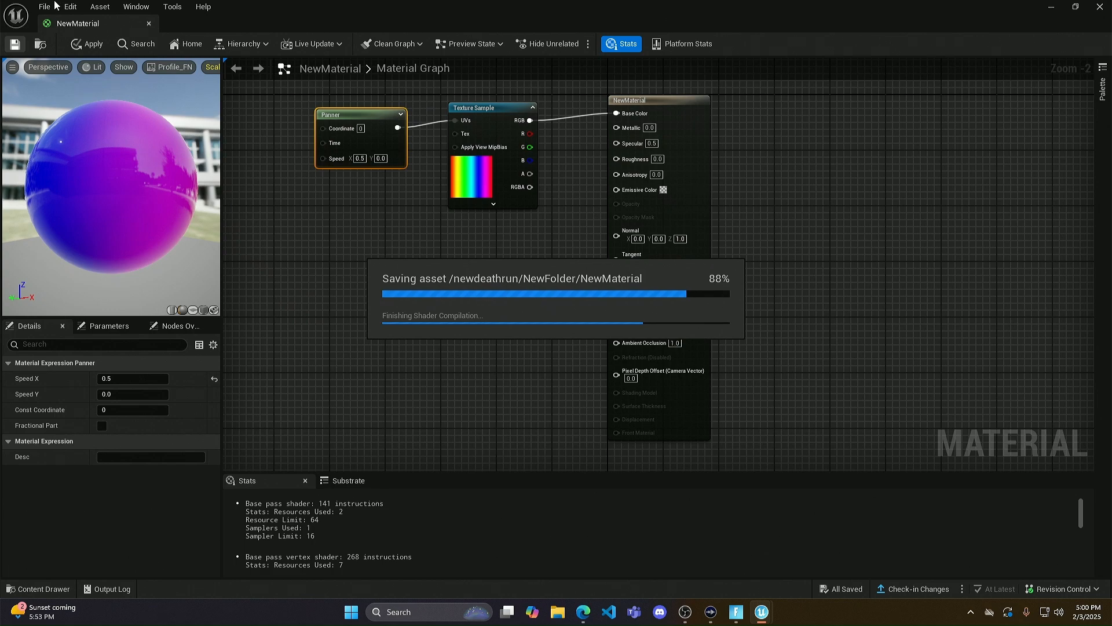
left_click(1099, 7)
left_click_drag(116, 488, 476, 193)
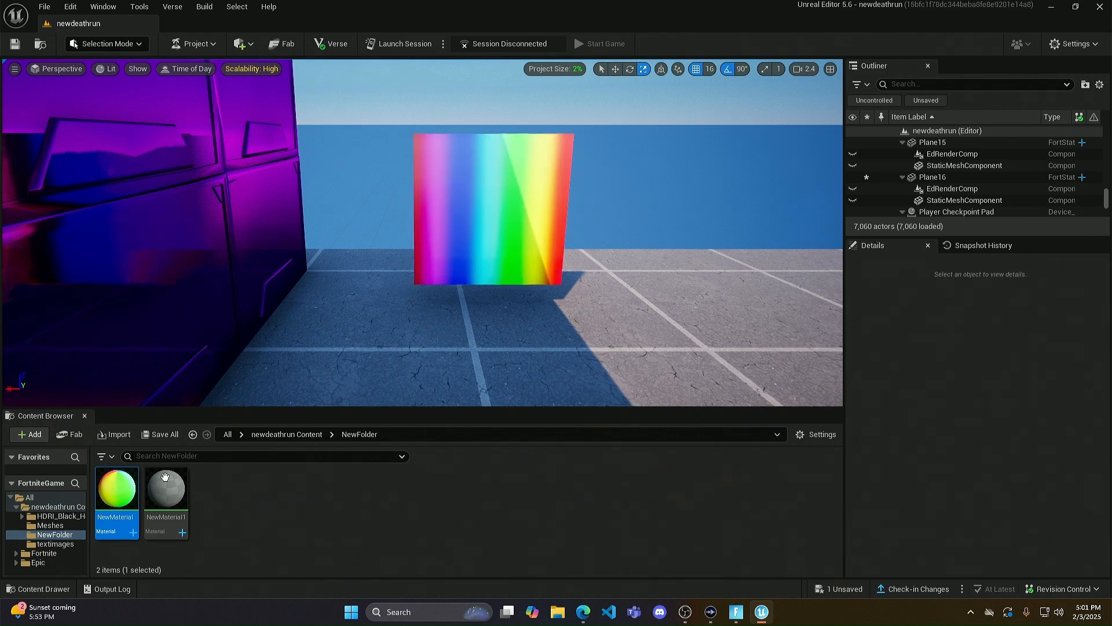
Step: Reopen NewMaterial, reduce the Panner's X speed to 0.01, and save and close the material
double_click(123, 500)
left_click(360, 159)
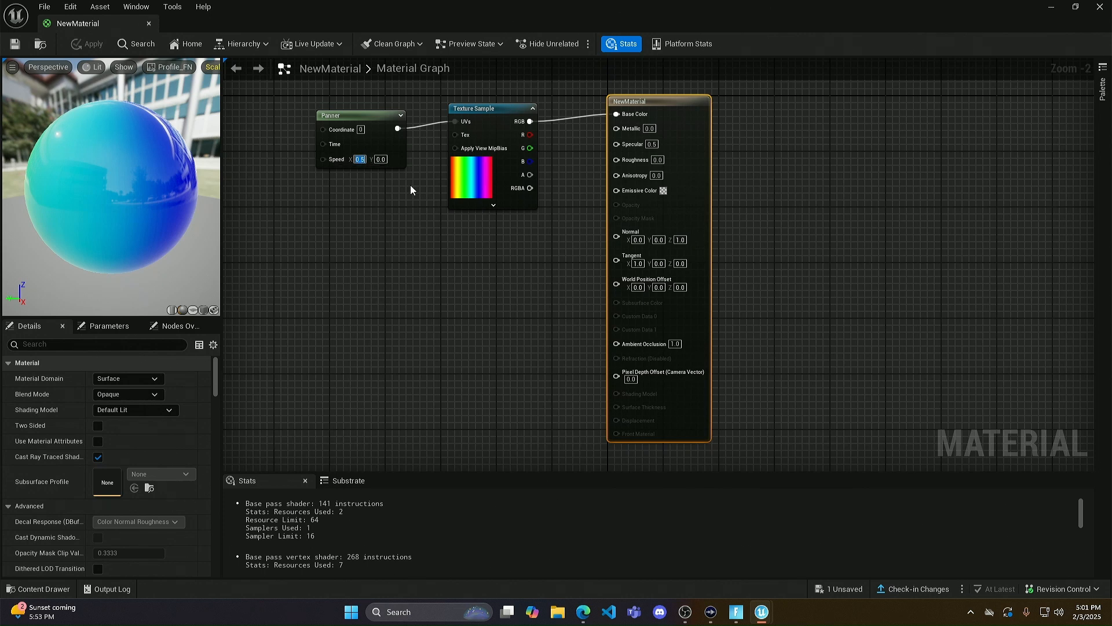
type(".01")
key("Return")
left_click(21, 44)
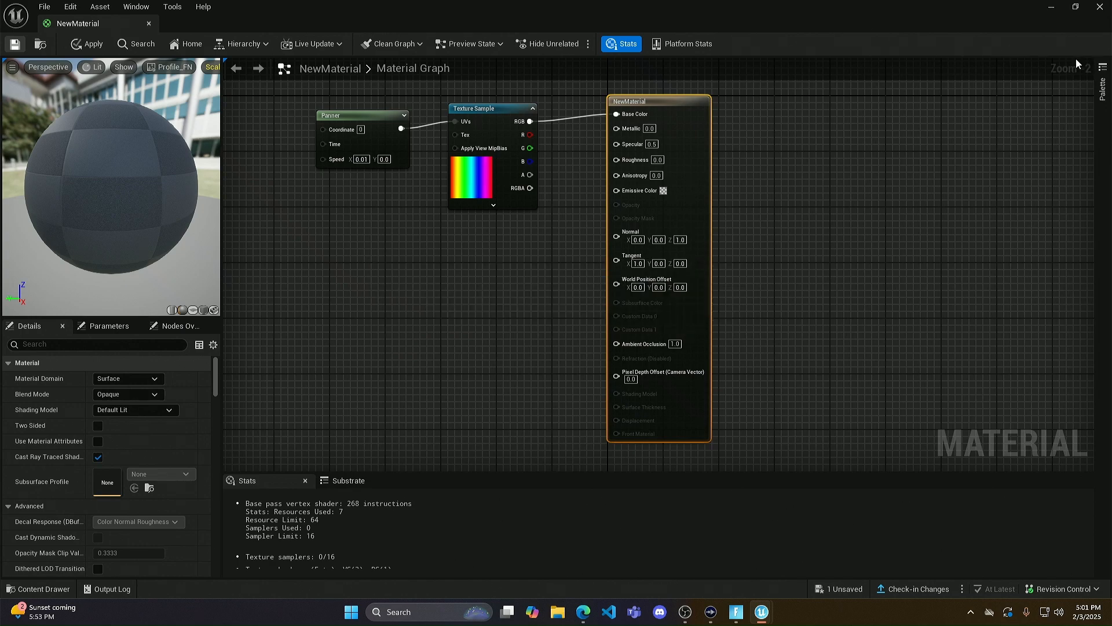
left_click(1100, 8)
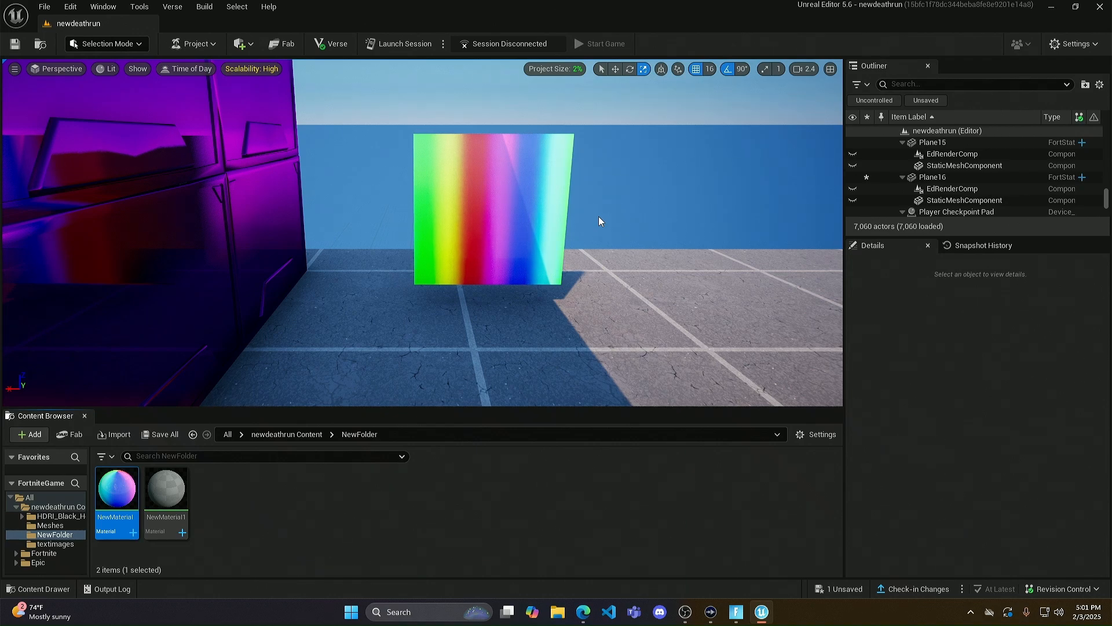
Step: Try NewMaterial on a glossy blue floor panel in the stage hall, and undo its application
right_click_drag(599, 217, 556, 272)
key("w")
scroll(423, 232, "up", 4)
scroll(423, 232, "down", 4)
right_click_drag(422, 231, 399, 416)
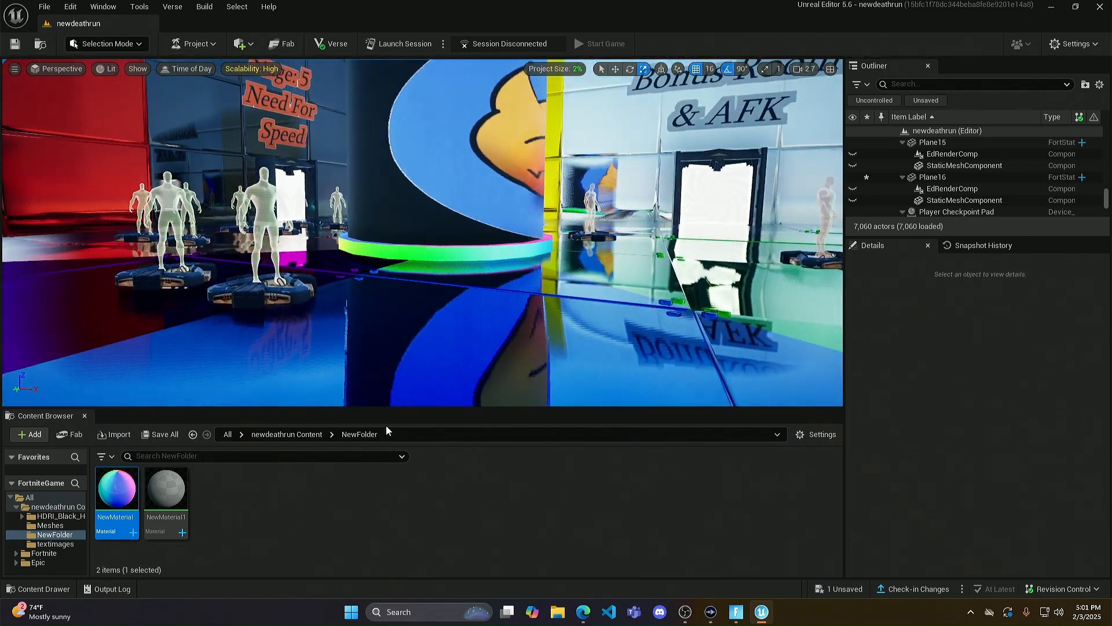
left_click_drag(117, 488, 413, 322)
right_click_drag(412, 323, 527, 252)
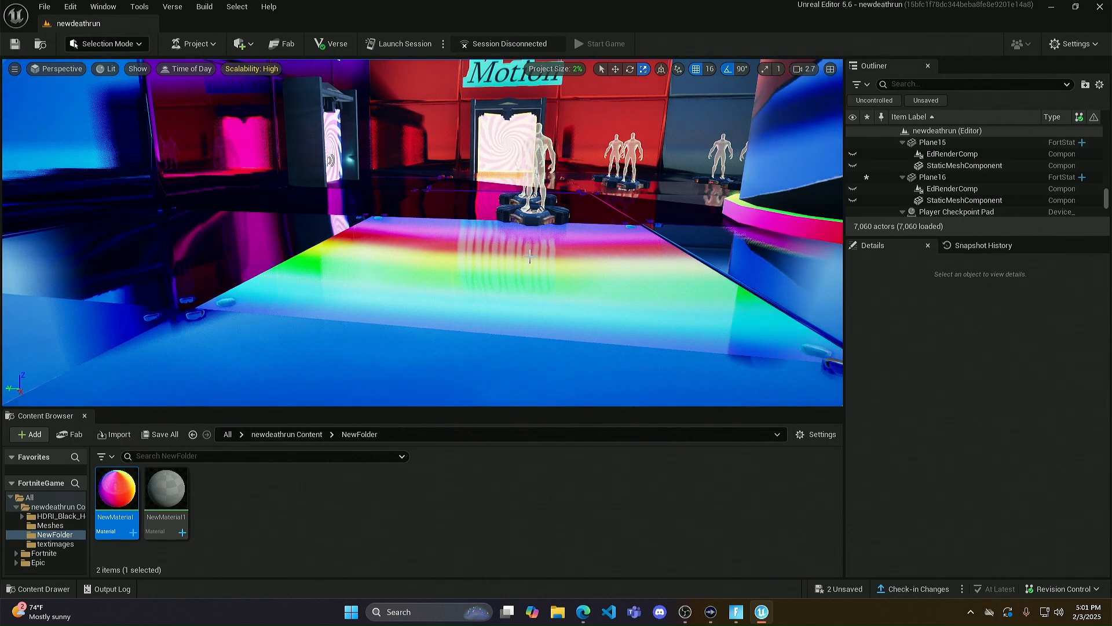
key("ctrl+z")
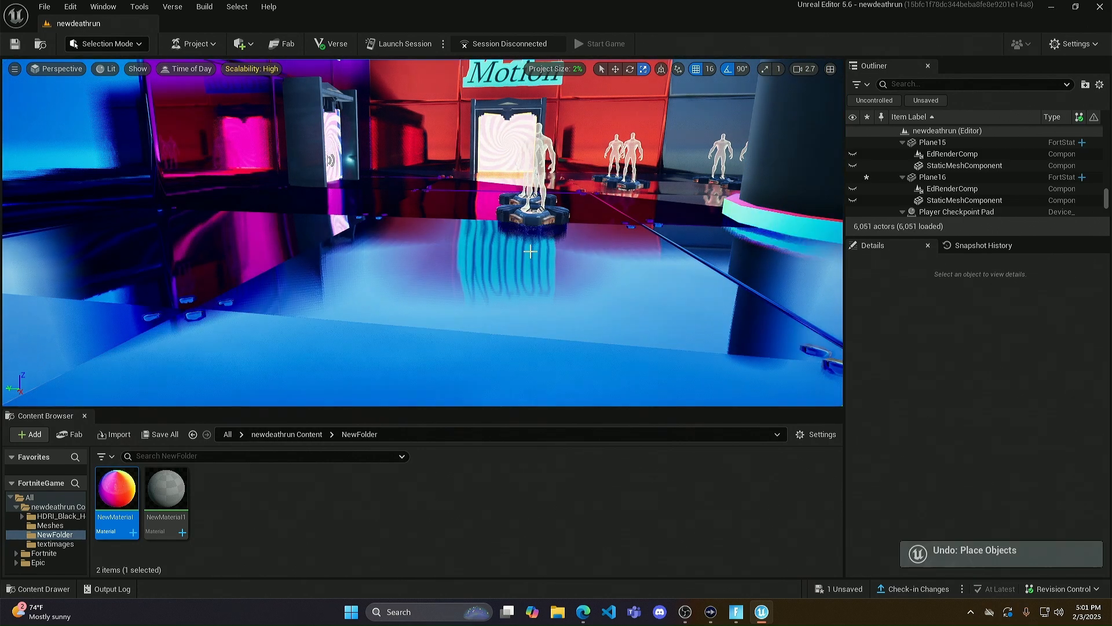
Step: Look at the whirlpool-textured door and the rainbow plane, then reopen NewMaterial and delete its Panner node
right_click_drag(530, 251, 585, 255)
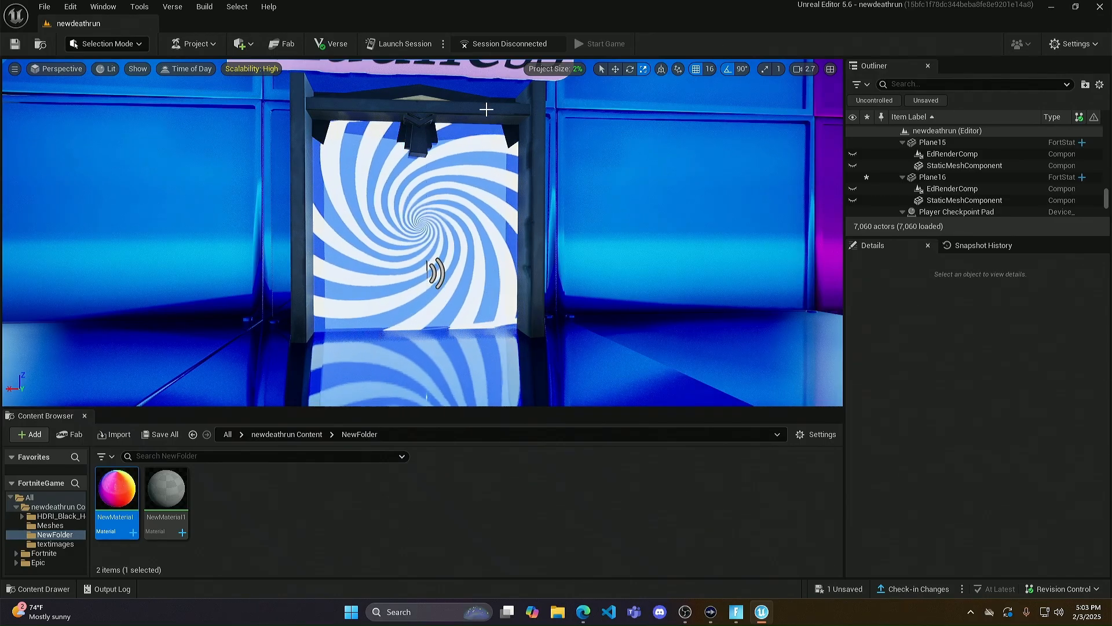
right_click_drag(487, 109, 498, 198)
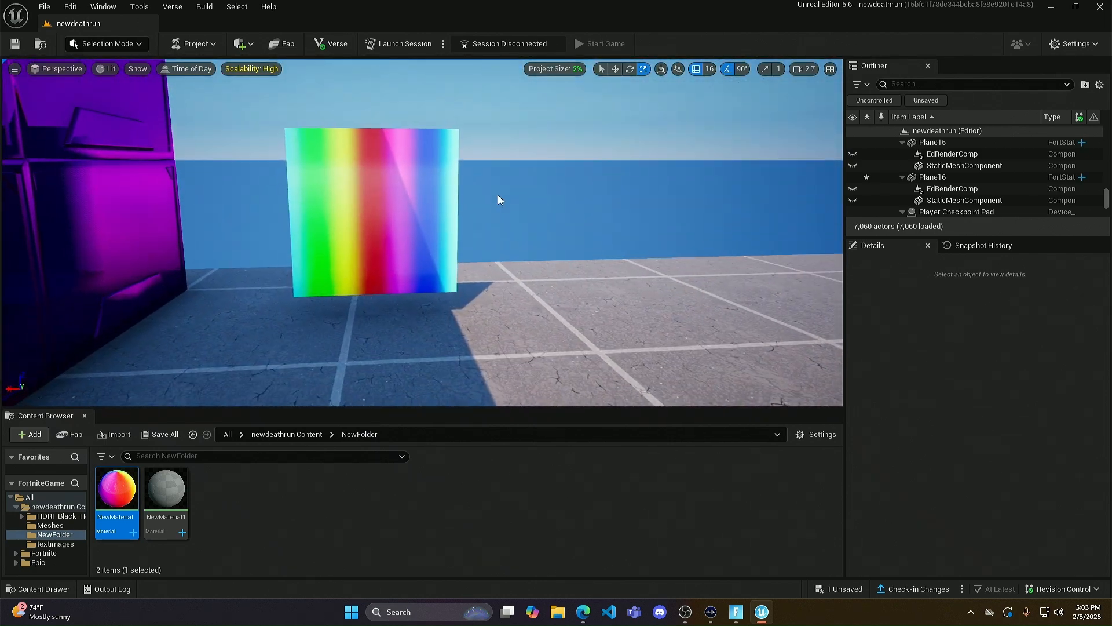
double_click(114, 491)
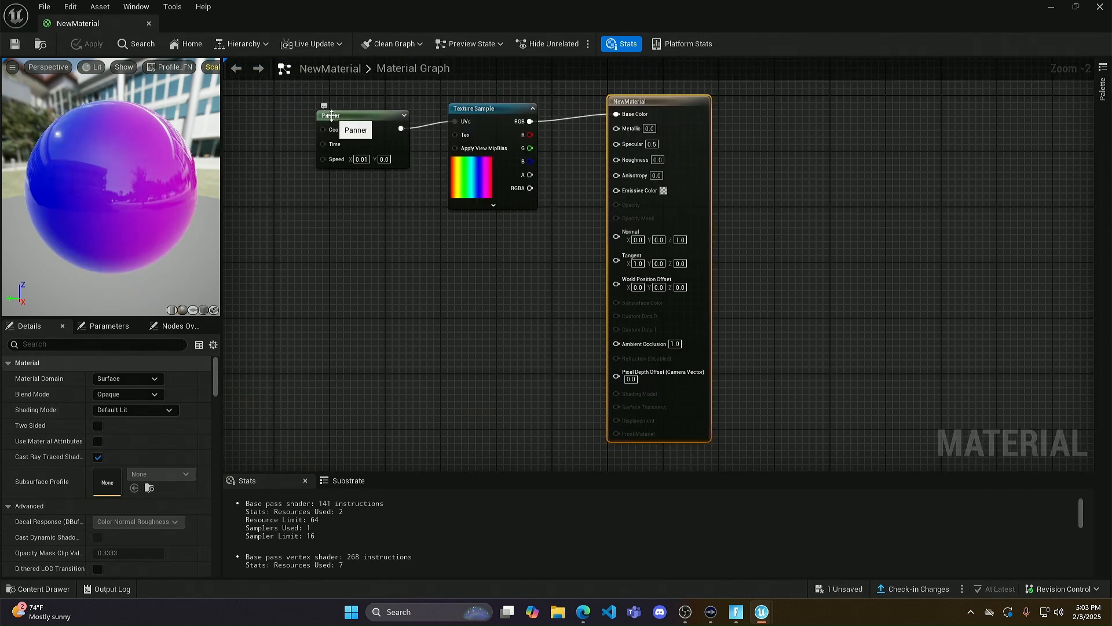
left_click(331, 115)
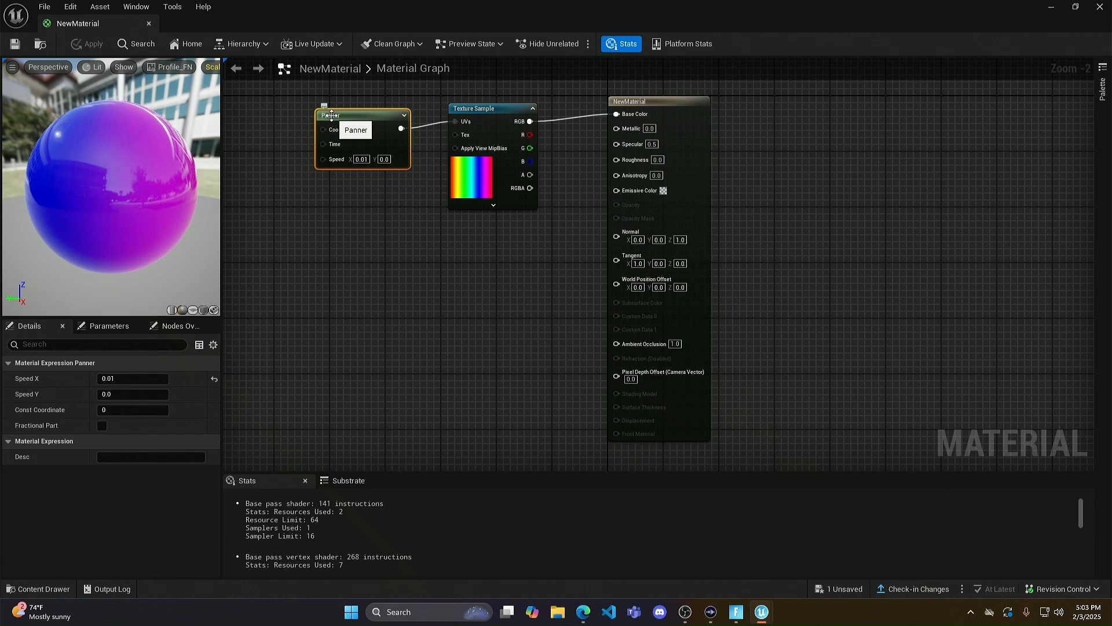
key("Delete")
Step: Add a Rotator node and connect its output to the Texture Sample's UVs
right_click(332, 116)
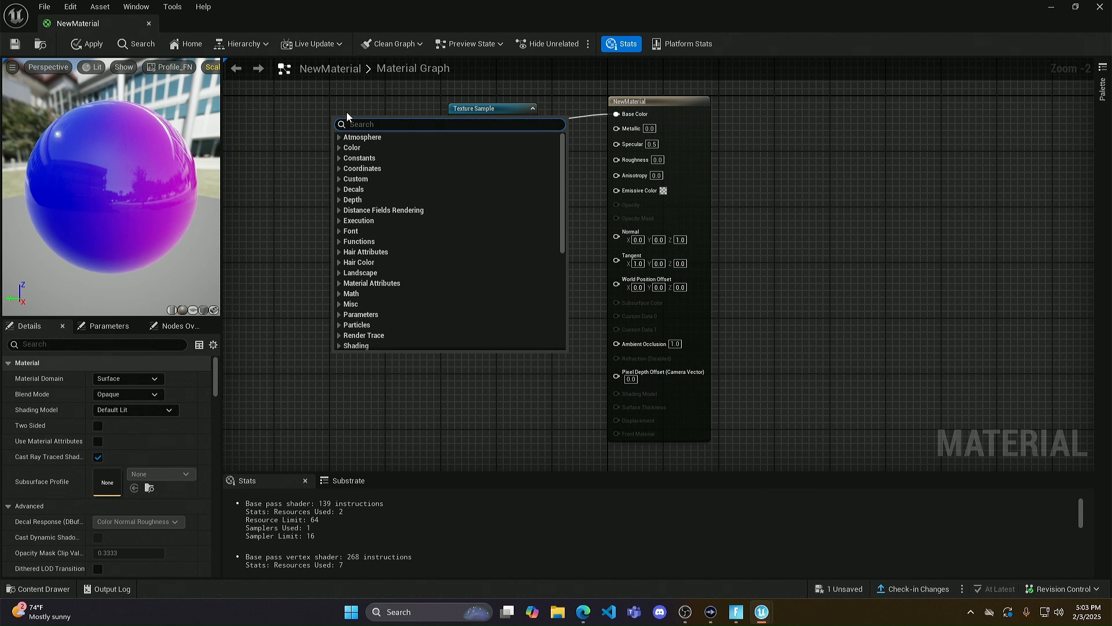
type("rot")
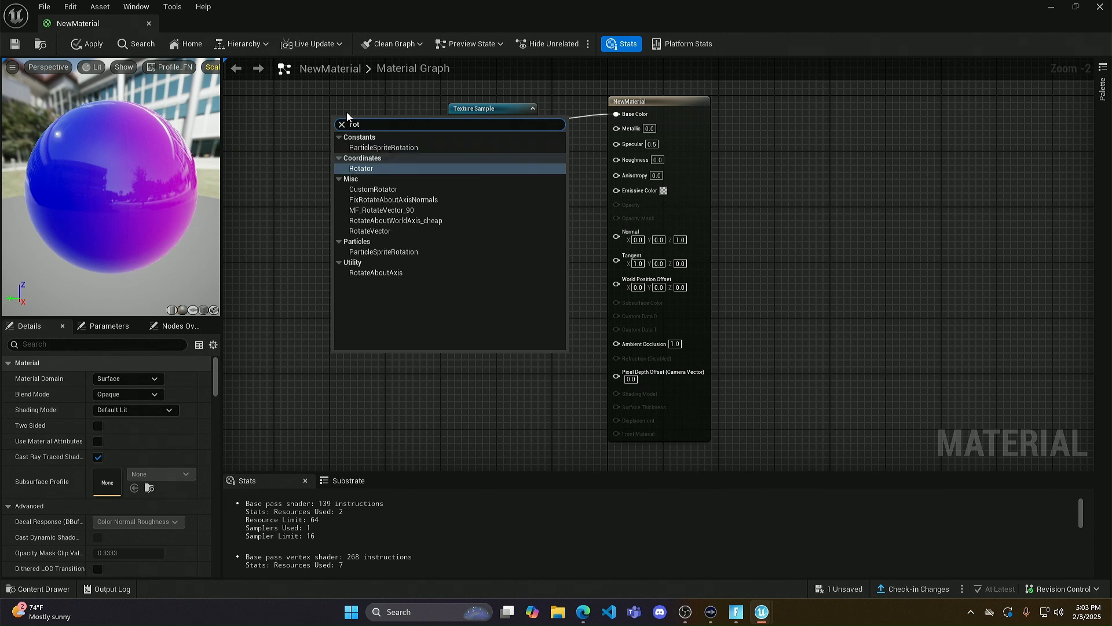
left_click(367, 169)
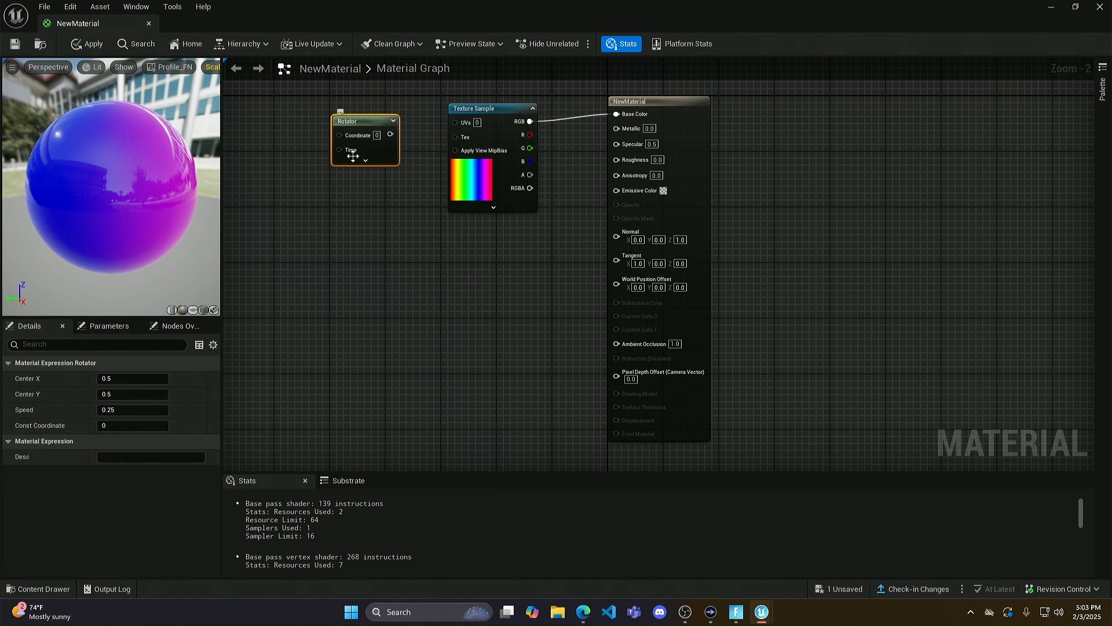
left_click_drag(390, 134, 457, 123)
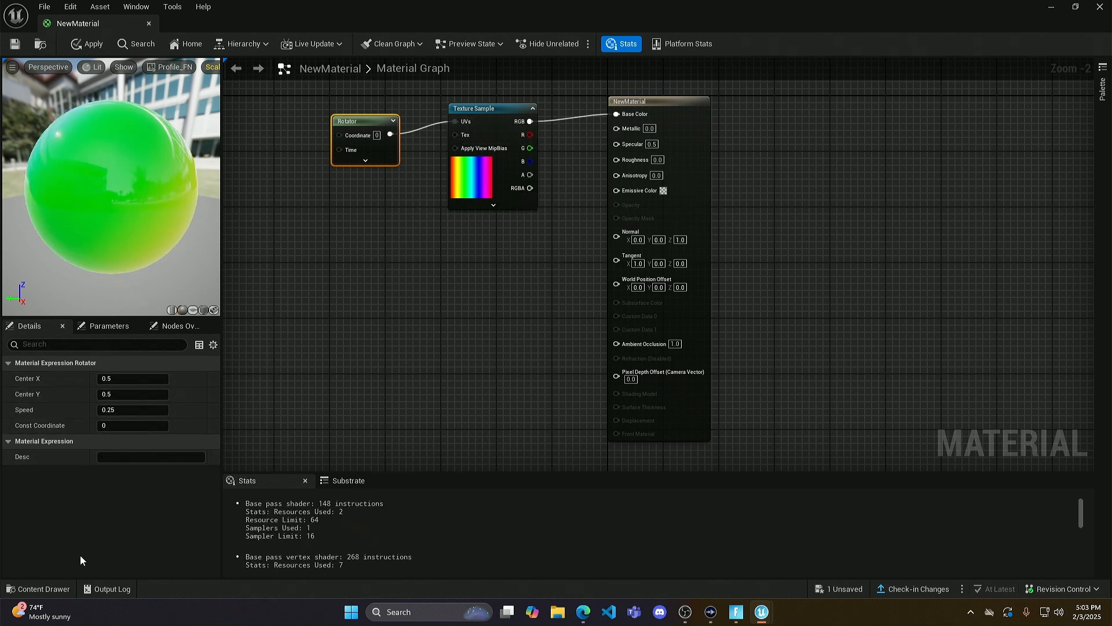
Step: Set the Texture Sample's texture to the whirpoolspiral image, apply the change, and close NewMaterial
left_click(19, 589)
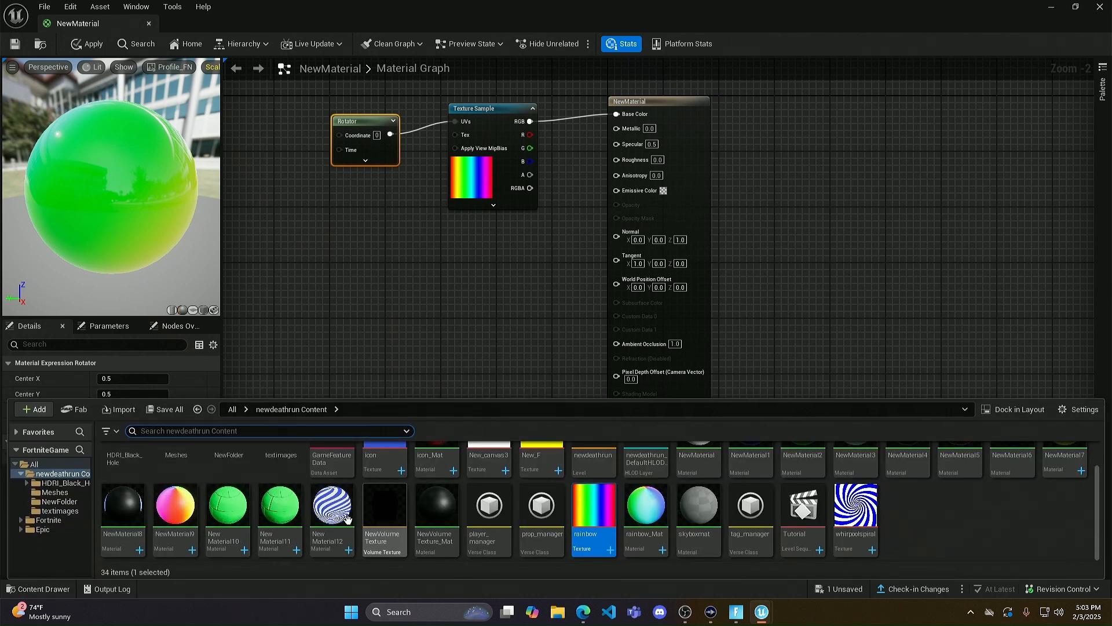
left_click(856, 507)
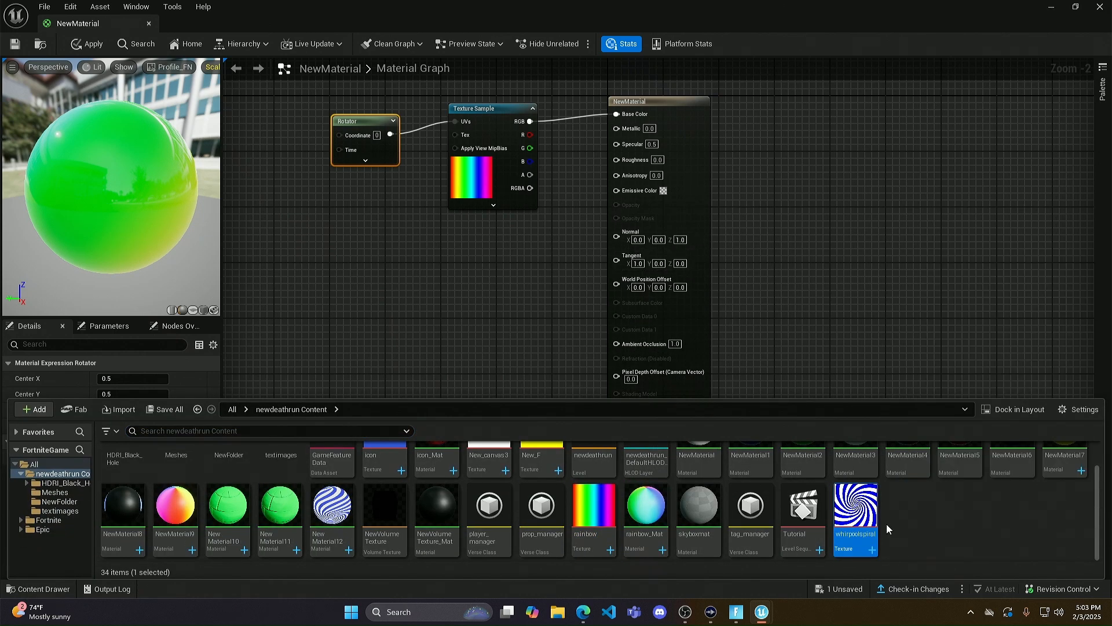
left_click(491, 141)
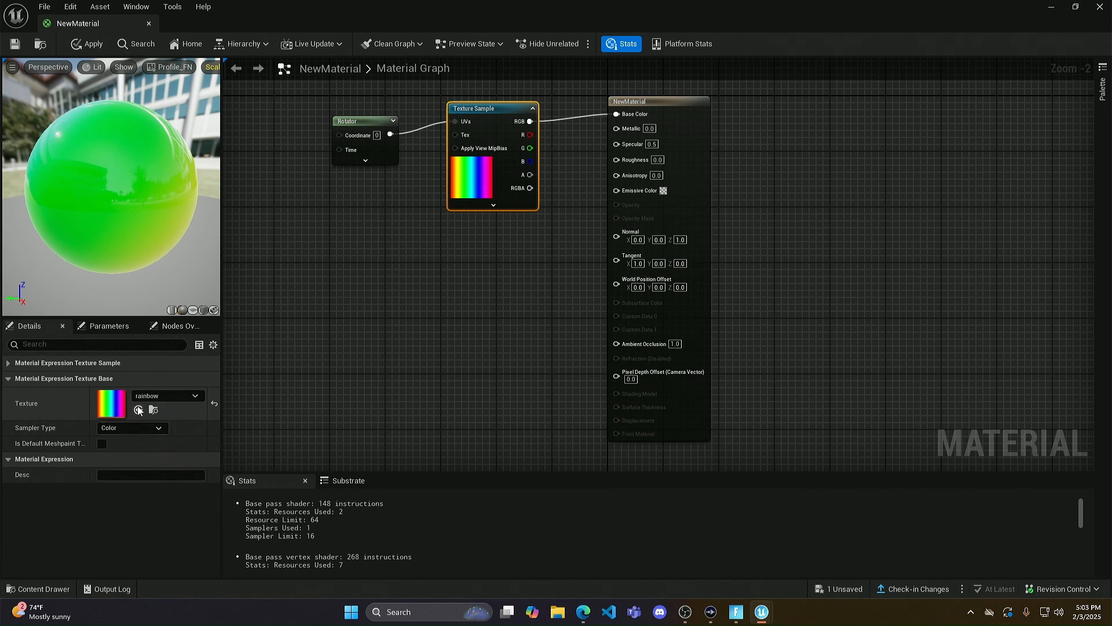
left_click(139, 410)
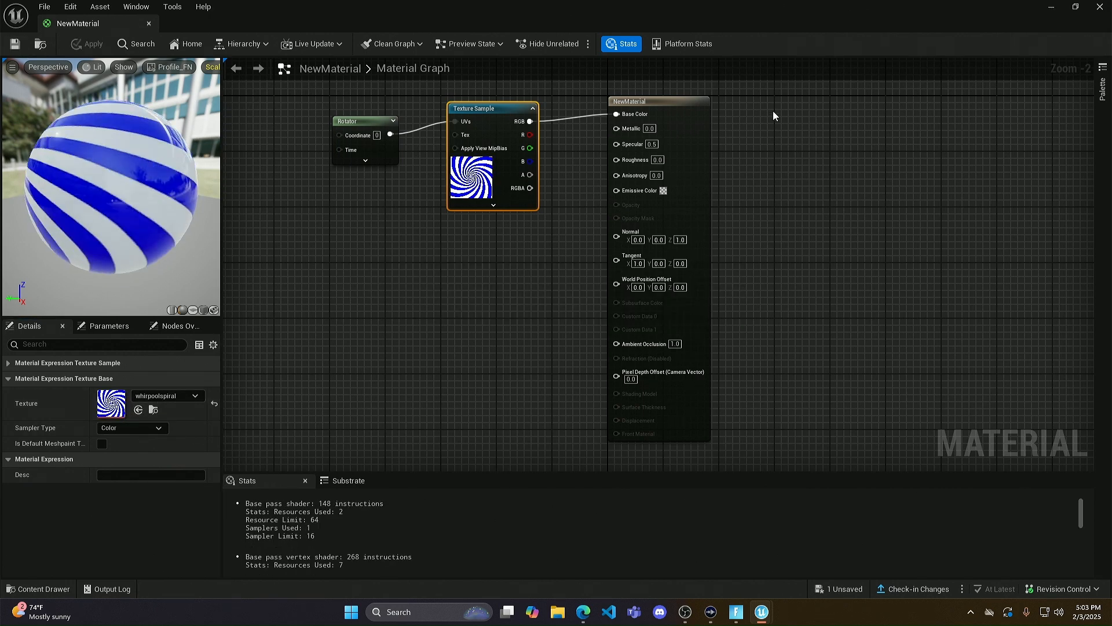
left_click(1101, 7)
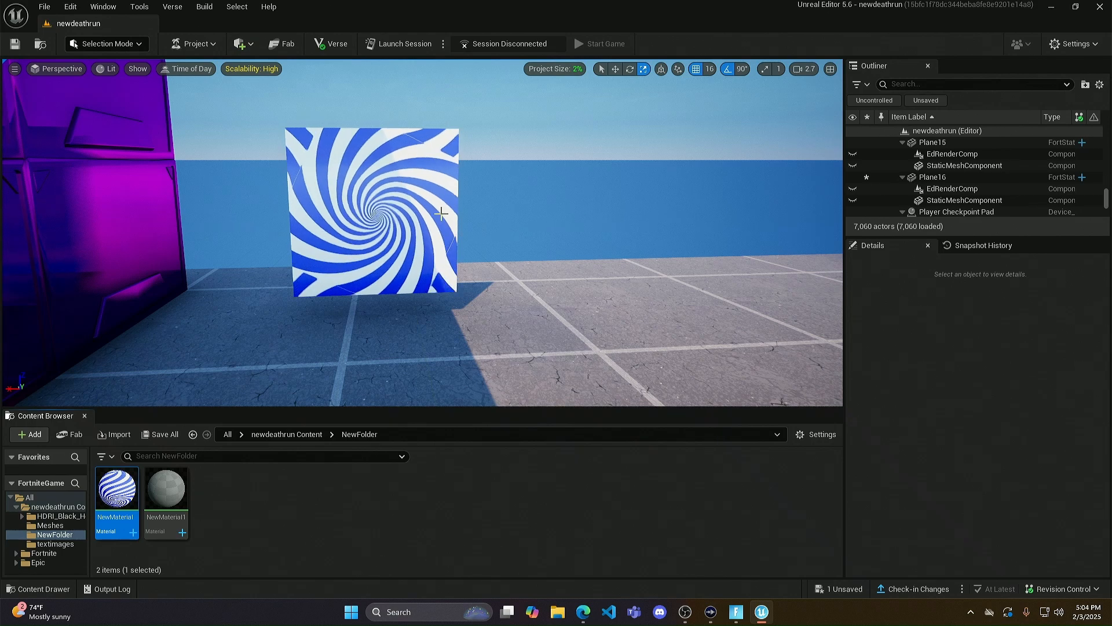
Step: Examine the rotating spiral on the plane up close, and compare it with the whirlpool-textured door and fox-logo panels
scroll(482, 196, "up", 5)
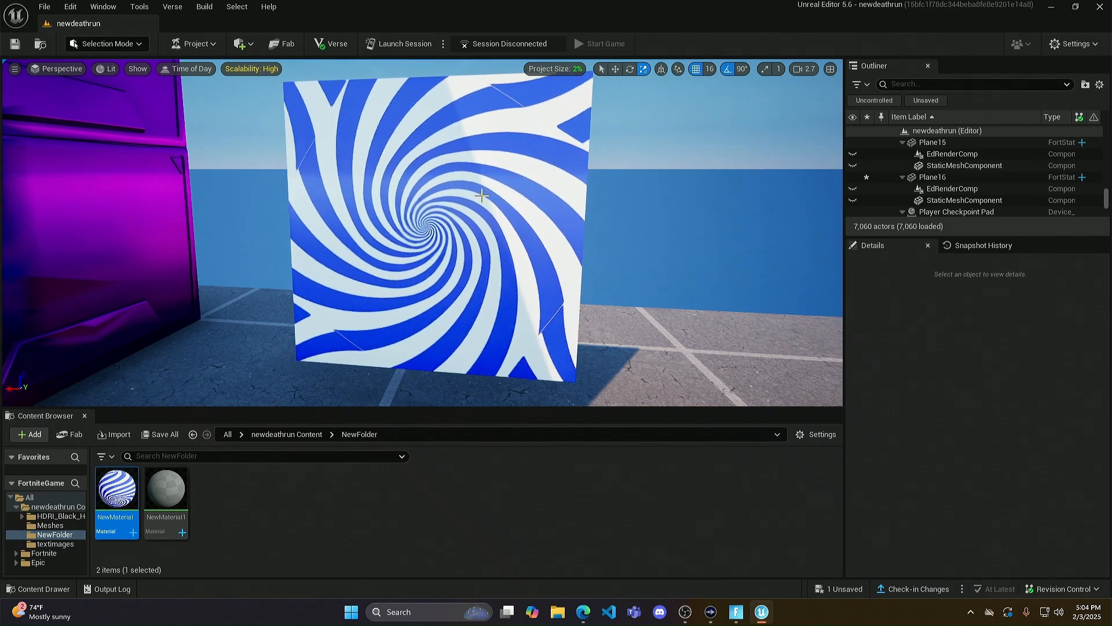
right_click_drag(484, 195, 840, 181)
key("w")
key("w")
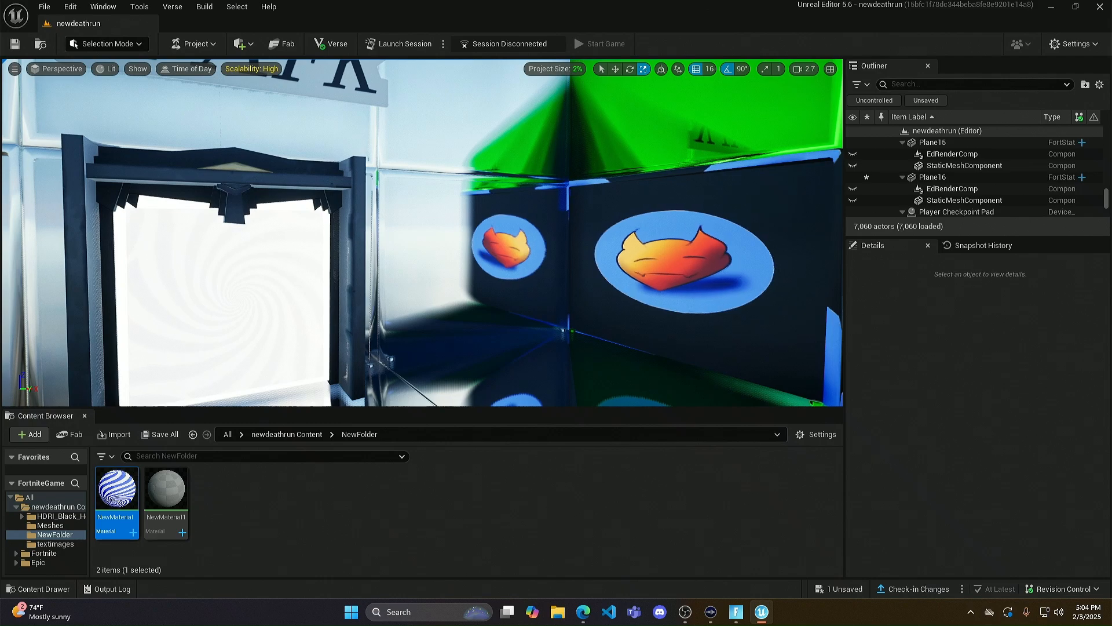
Step: Survey the rest of the level, including the open tiled floor, the red and purple walls and the distant fox-logo planes
right_click_drag(423, 232, 244, 235)
key("w")
key("w")
key("w")
right_click_drag(423, 232, 538, 301)
key("w")
scroll(422, 231, "up", 3)
right_click_drag(574, 226, 559, 187)
key("w")
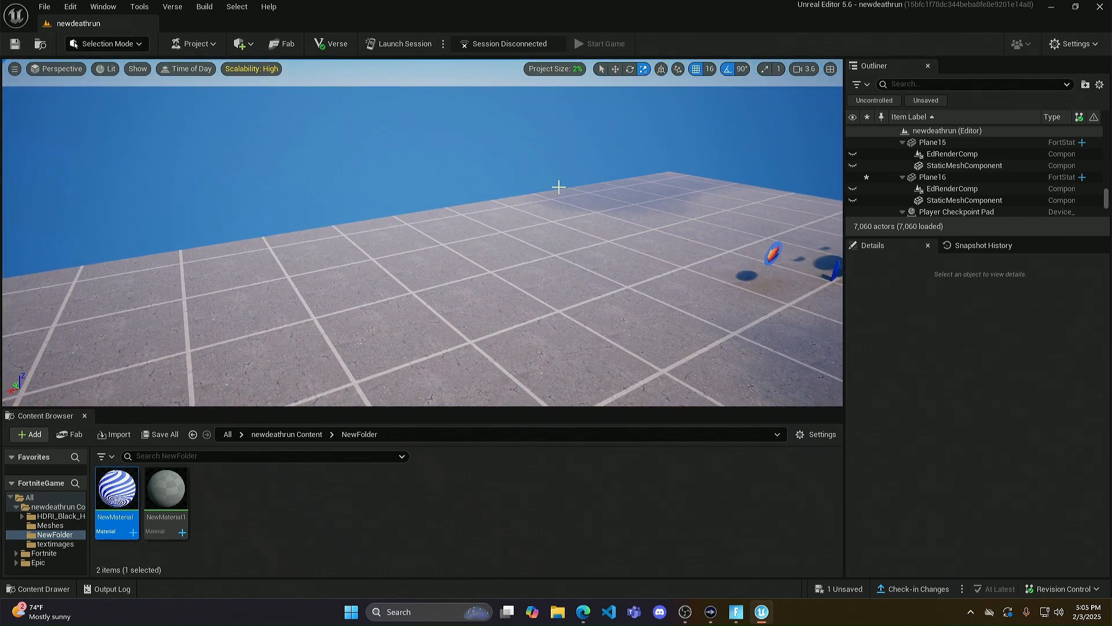
right_click_drag(559, 187, 161, 205)
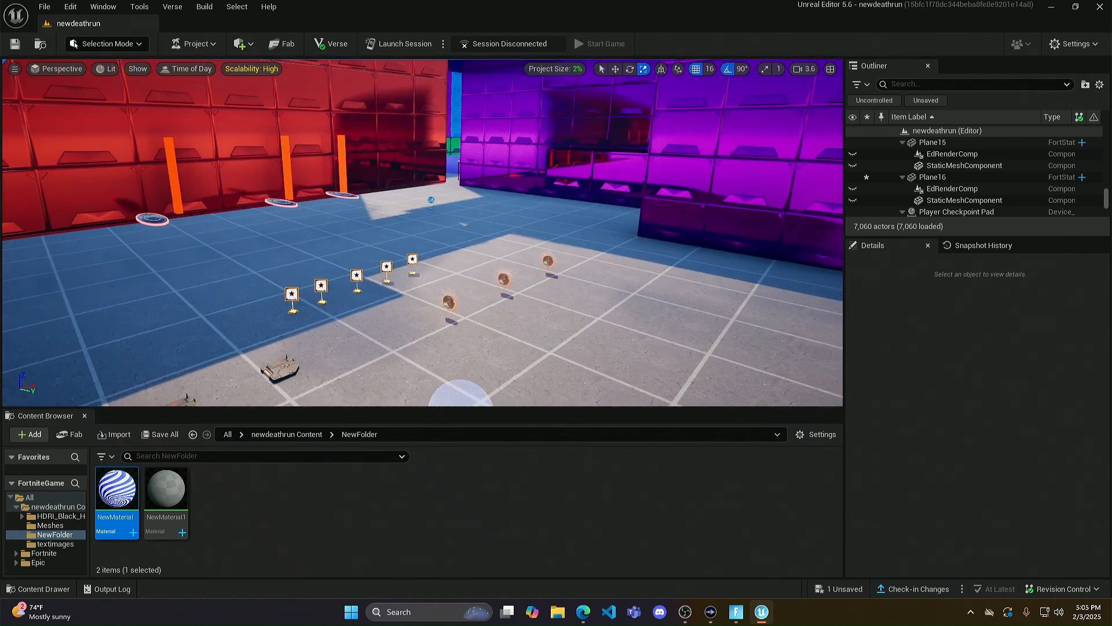
right_click_drag(348, 200, 557, 197)
right_click_drag(423, 197, 666, 197)
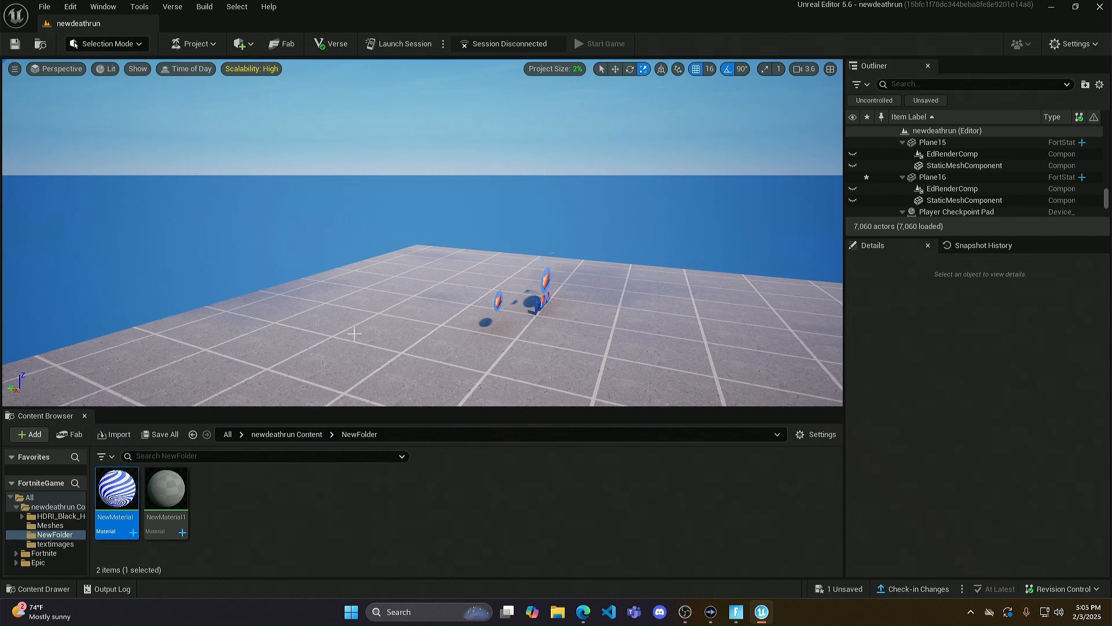